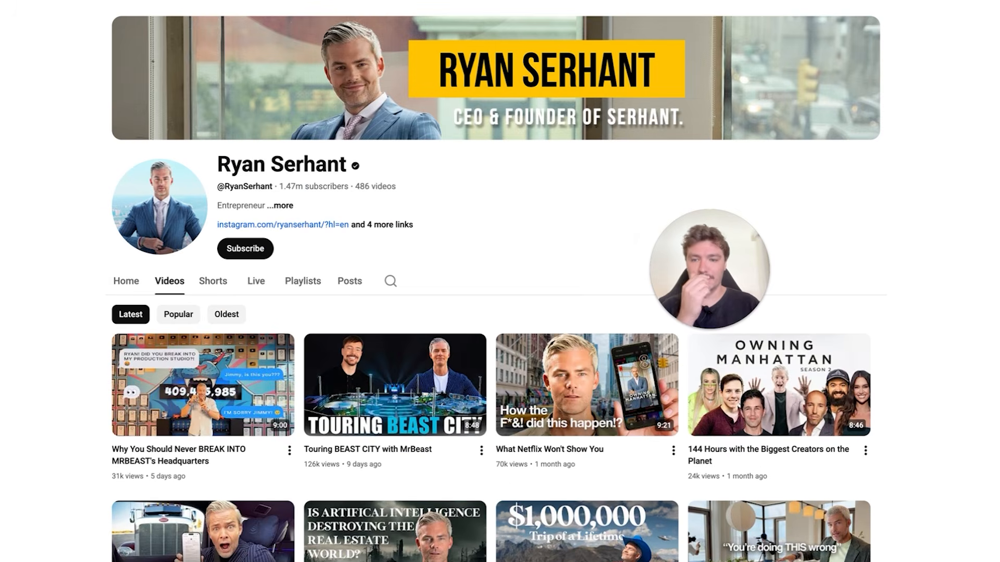
Examine the thumbnails, titles and view counts of the latest videos on Ryan Serhant's YouTube channel.
scroll(114, 237, "down", 2)
scroll(497, 289, "down", 2)
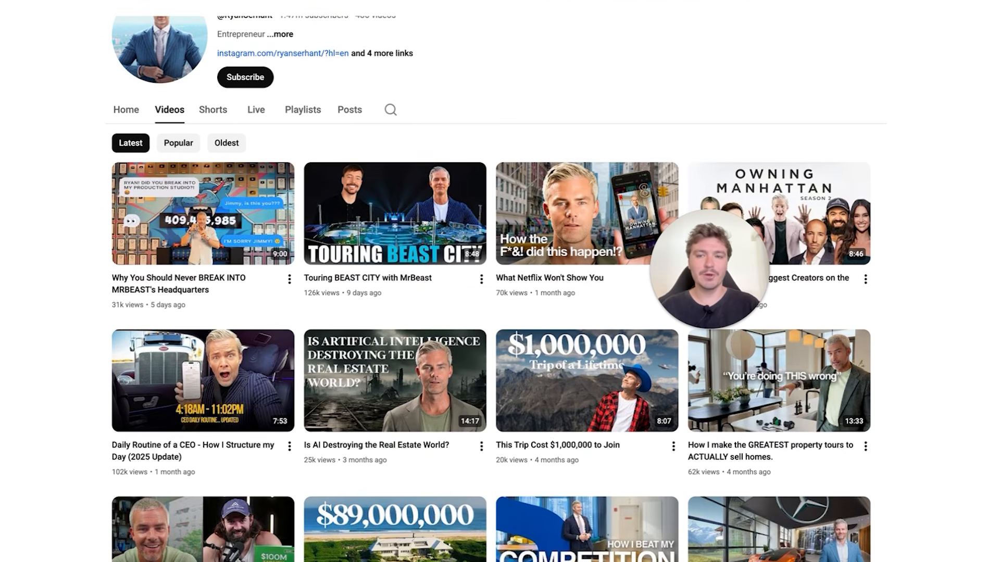
scroll(497, 289, "up", 1)
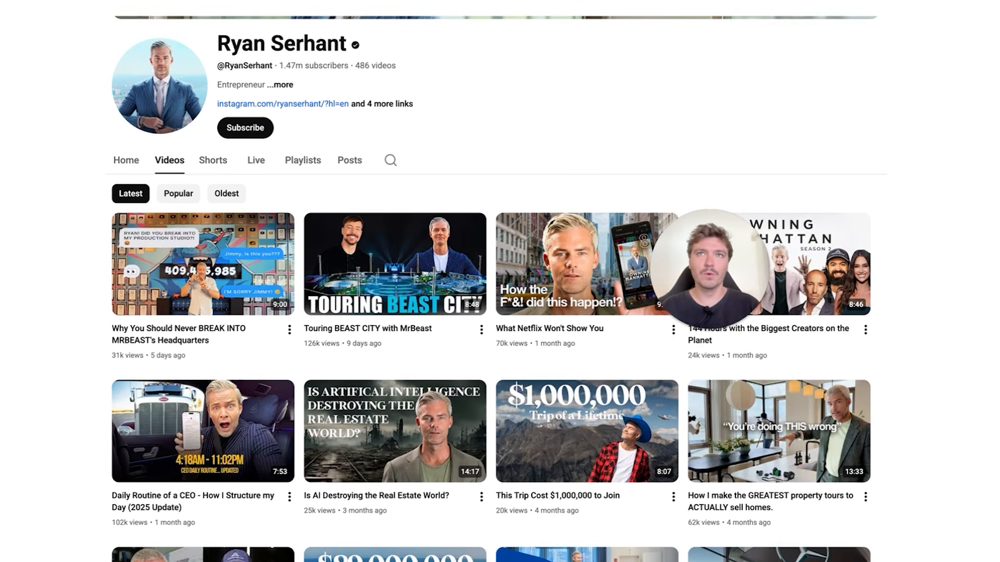
scroll(496, 289, "up", 3)
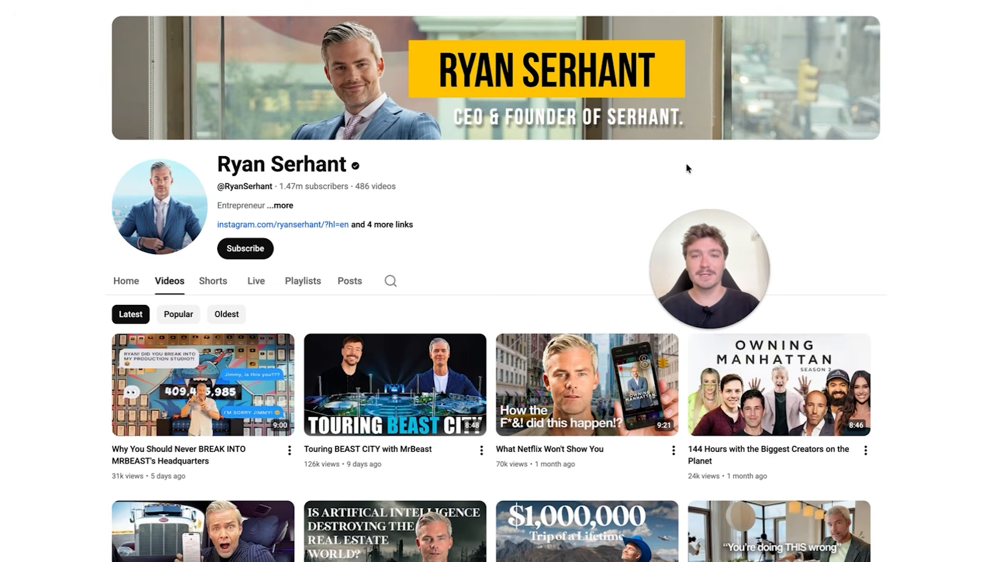
scroll(654, 158, "down", 3)
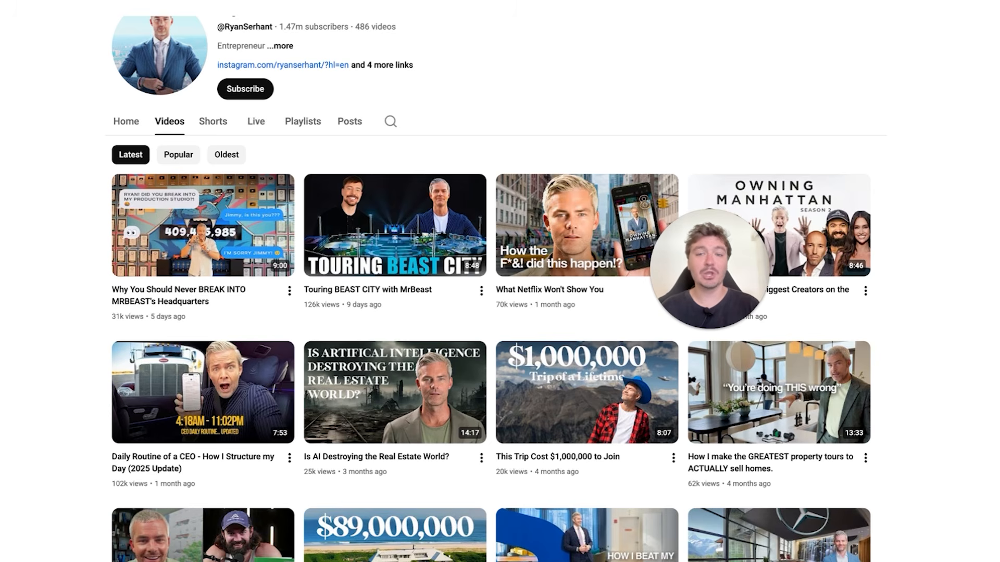
mouse_move(124, 227)
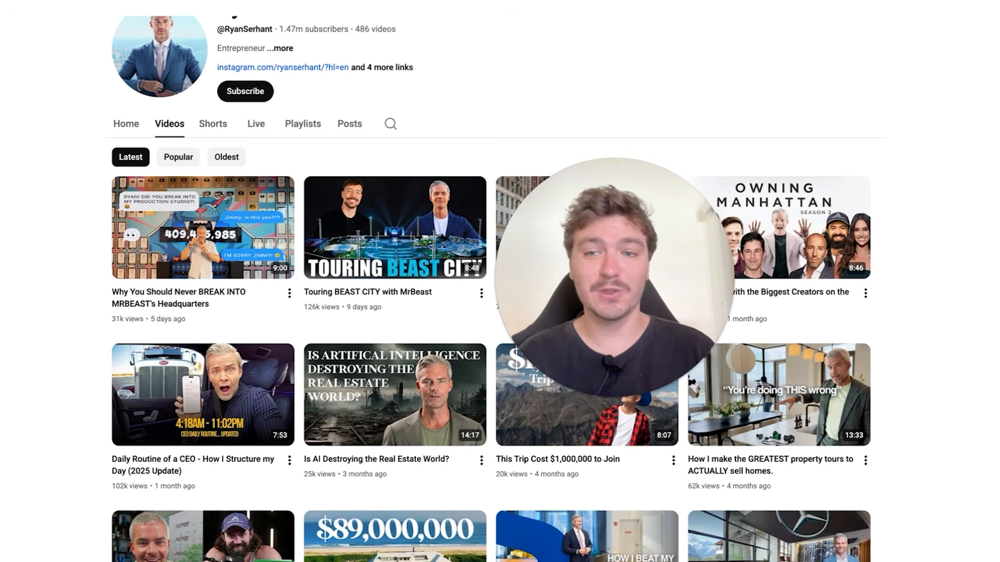
scroll(495, 289, "up", 1)
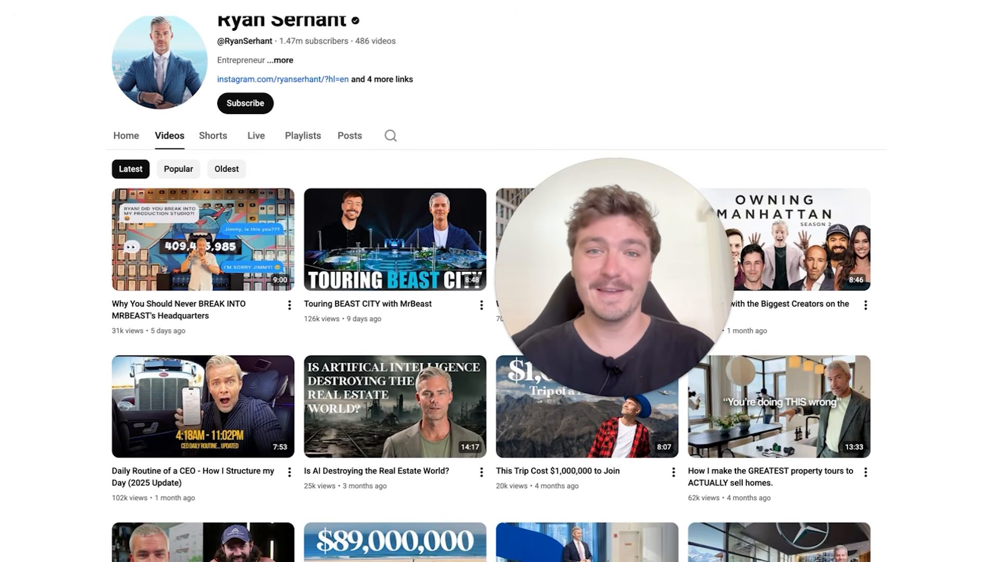
scroll(494, 289, "up", 3)
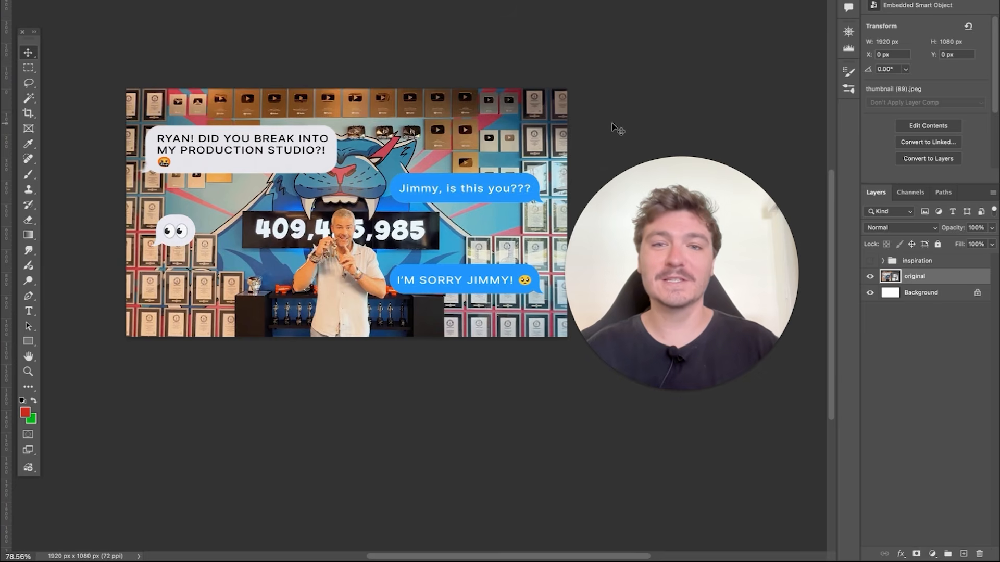
Switch to Photoshop, hide the original thumbnail layer and show the inspiration group to examine the four reference thumbnails.
left_click(869, 276)
left_click(869, 260)
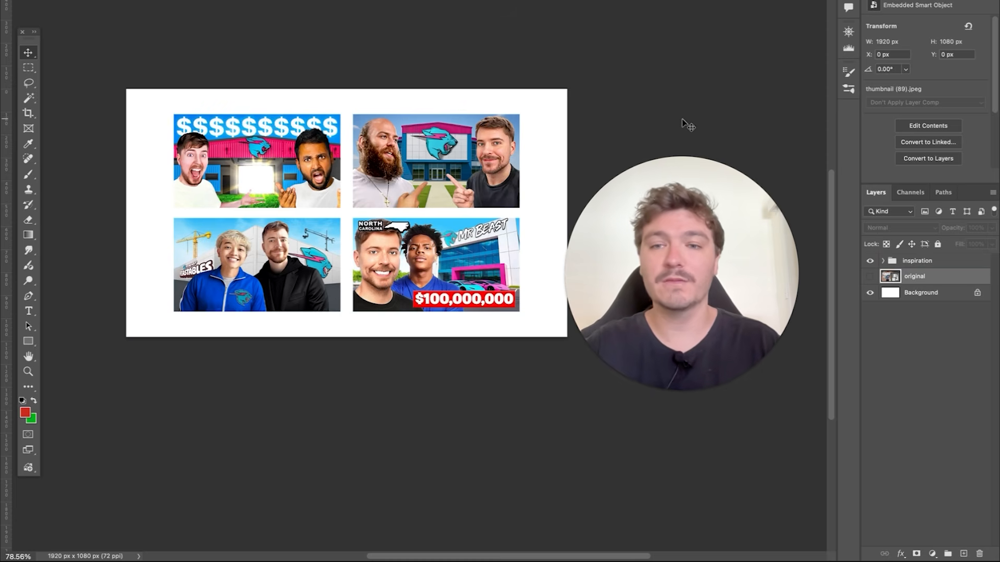
scroll(526, 99, "up", 2)
scroll(566, 111, "left", 1)
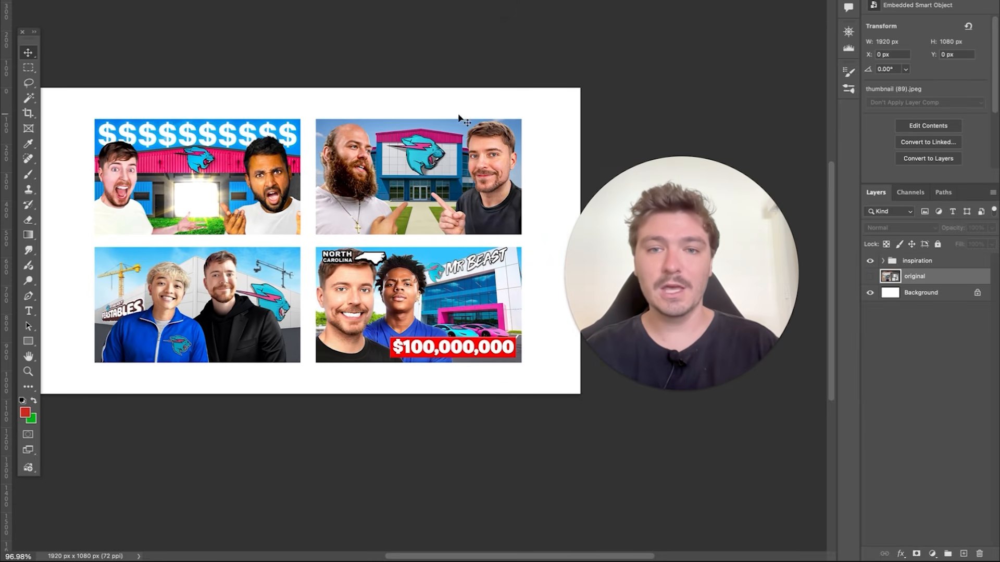
Add a new layer above the inspiration group, brush red marks around the second reference thumbnail in the upper row, and undo them.
left_click(962, 554)
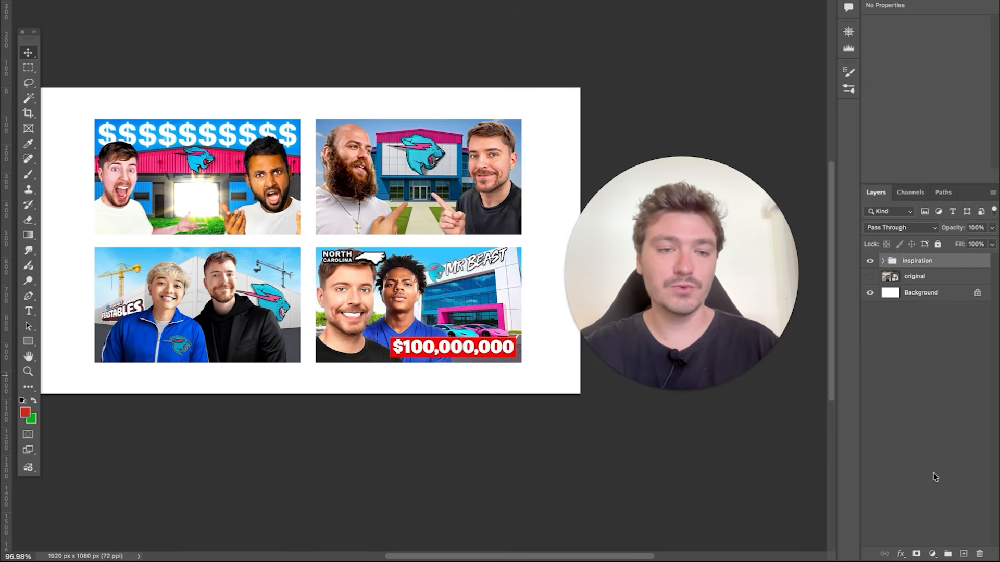
key("b")
mouse_move(469, 130)
left_mouse_down()
mouse_move(535, 147)
mouse_move(477, 121)
left_mouse_up()
mouse_move(401, 96)
left_mouse_down()
mouse_move(406, 133)
mouse_move(369, 128)
mouse_move(401, 198)
mouse_move(458, 126)
left_mouse_up()
key("super+z")
key("super+z")
key("super+z")
mouse_move(363, 110)
left_mouse_down()
mouse_move(327, 208)
mouse_move(382, 122)
mouse_move(366, 108)
mouse_move(317, 222)
mouse_move(396, 94)
left_mouse_up()
key("super+z")
key("super+z")
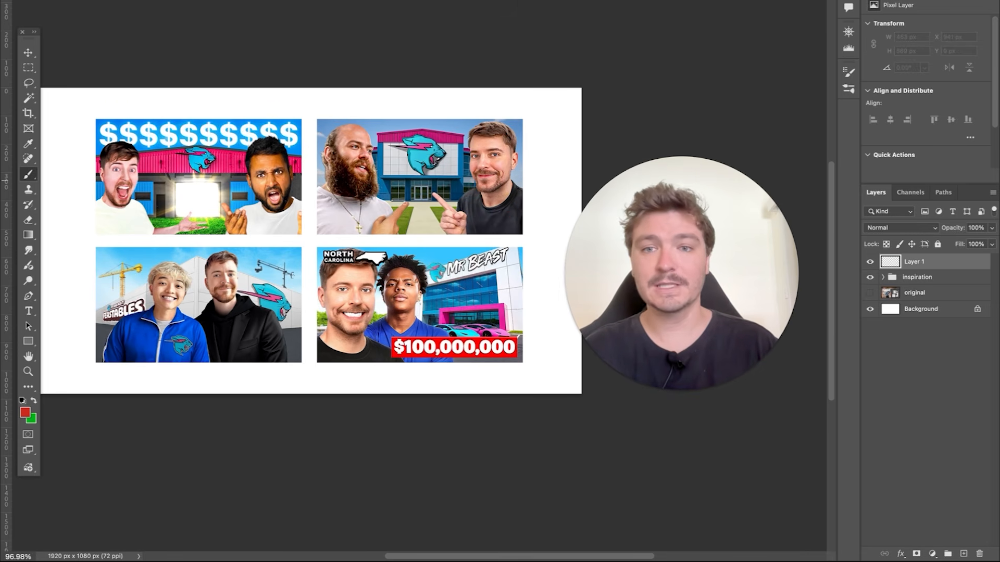
Brush a red mark near the head of the dark-shirted man in the upper-row reference thumbnail, and undo it.
mouse_move(483, 96)
left_mouse_down()
mouse_move(478, 131)
mouse_move(470, 123)
mouse_move(485, 124)
mouse_move(445, 108)
mouse_move(447, 131)
left_mouse_up()
key("super+z")
key("super+z")
key("super+z")
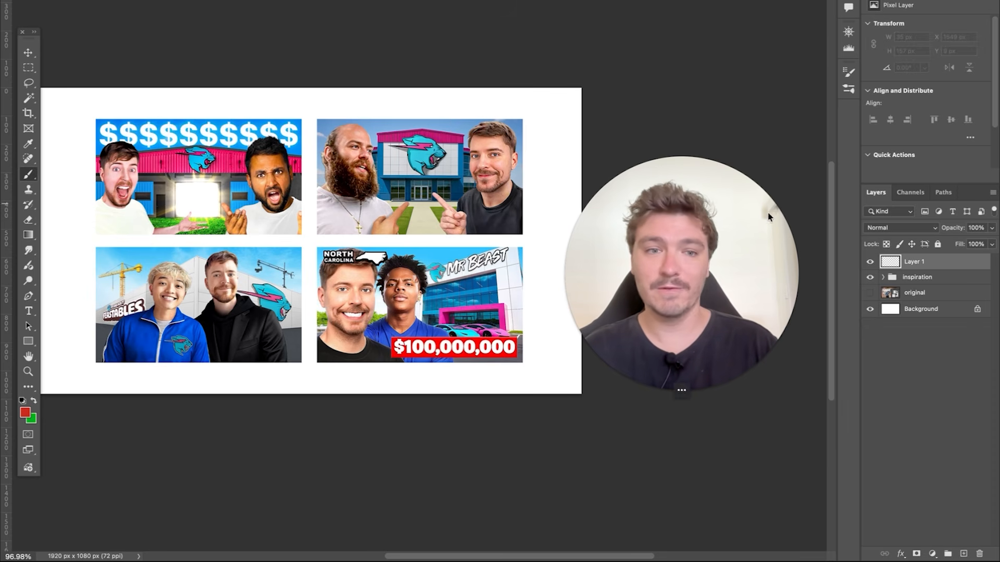
Hide the inspiration group, show the original layer with Layer 1 above it, and check the thumbnail at small size.
left_click_drag(871, 265, 870, 277)
left_click(871, 293)
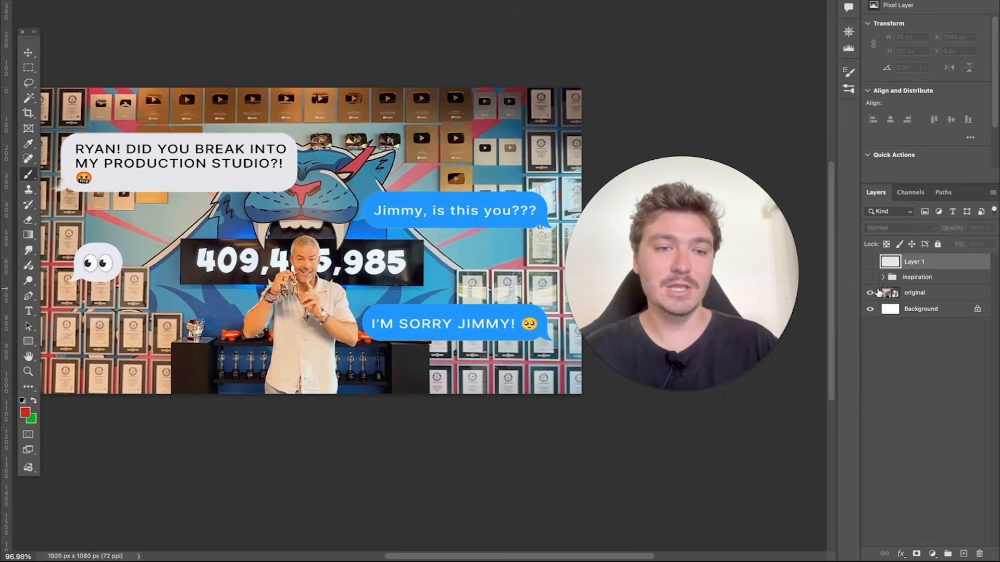
left_click(871, 262)
scroll(661, 129, "down", 10)
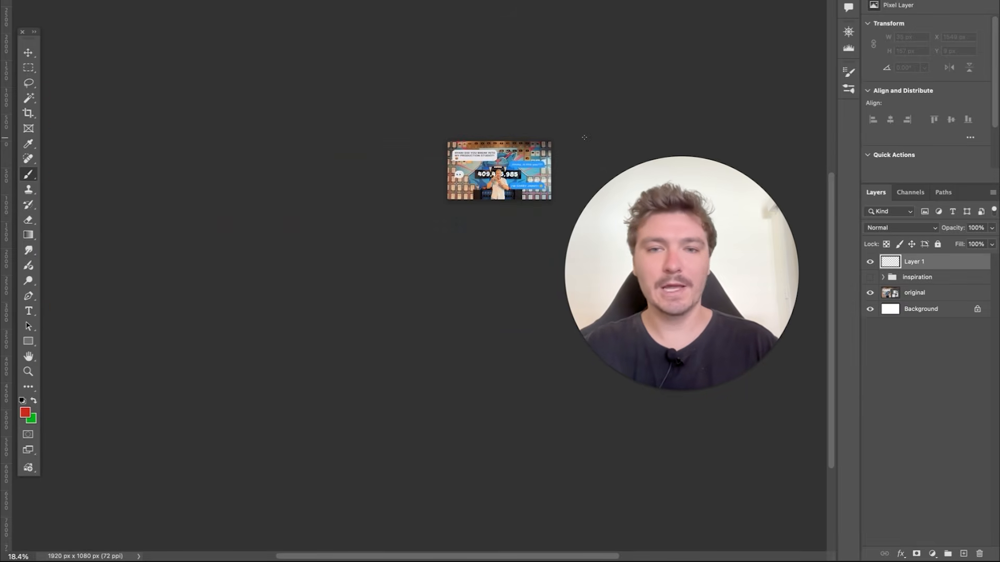
scroll(587, 136, "up", 1)
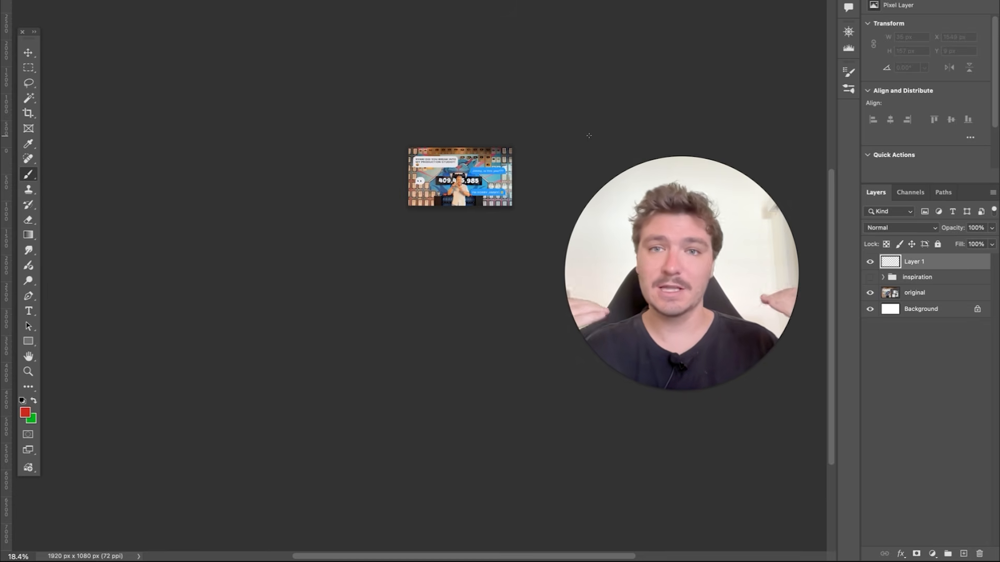
scroll(508, 161, "up", 5)
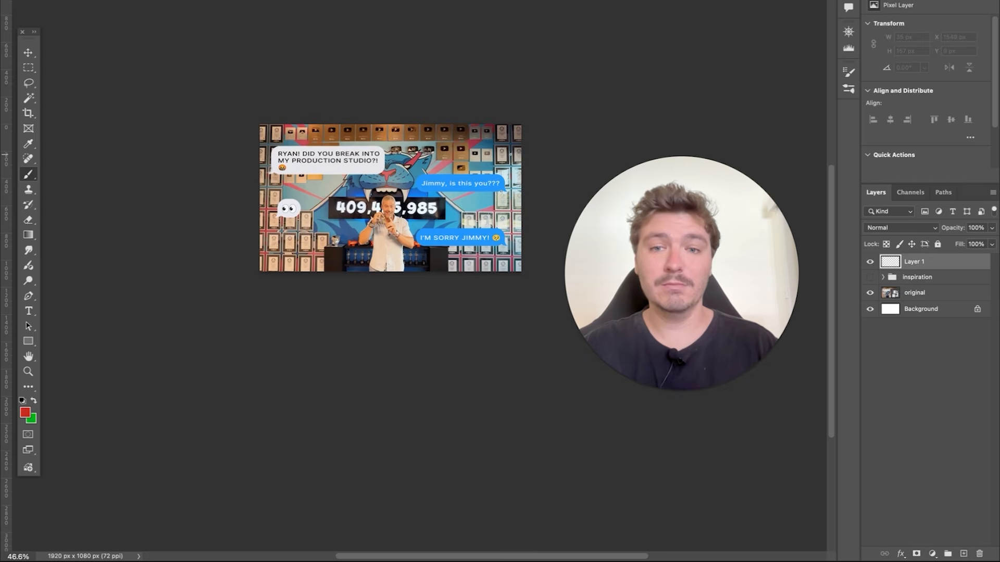
scroll(452, 162, "up", 5)
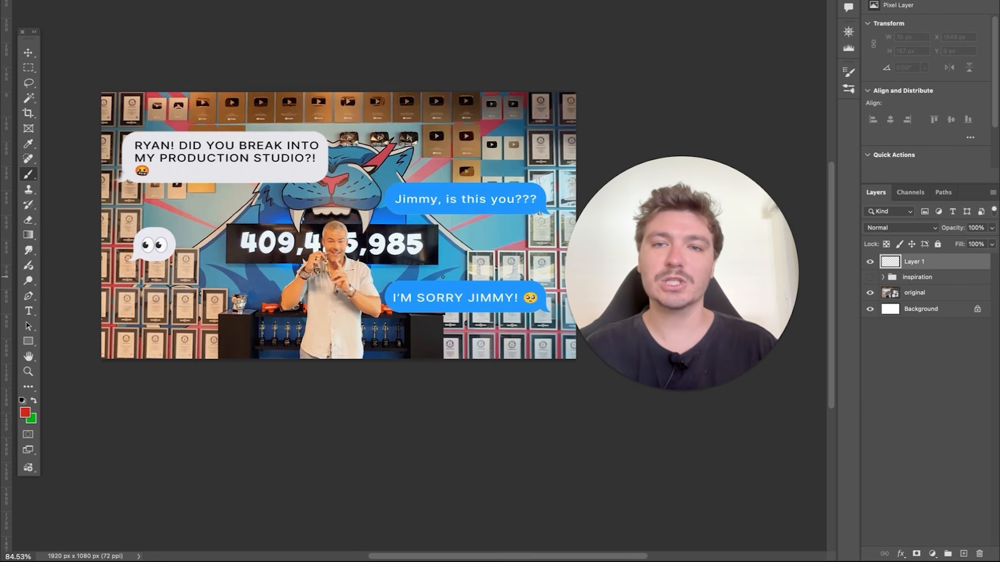
Brush a red mark over the award plaques along the thumbnail's upper edge, undo it, and check the thumbnail at small size.
left_click_drag(476, 94, 479, 138)
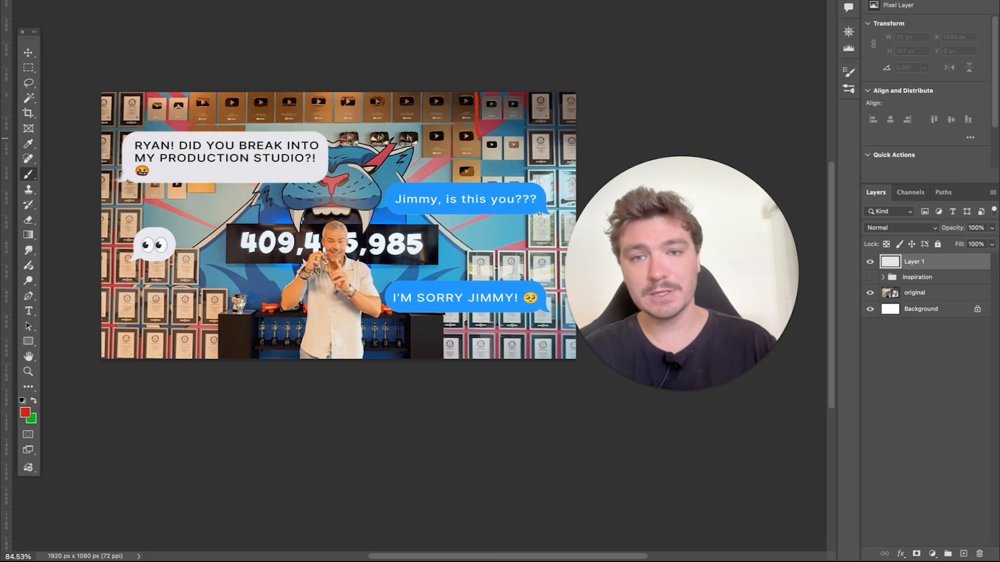
key("super+z")
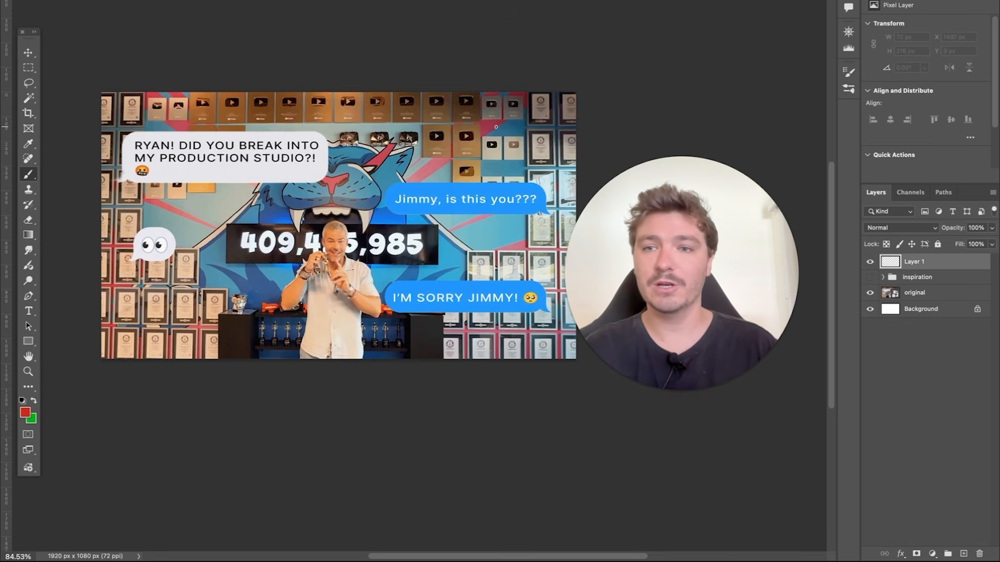
scroll(353, 203, "down", 10)
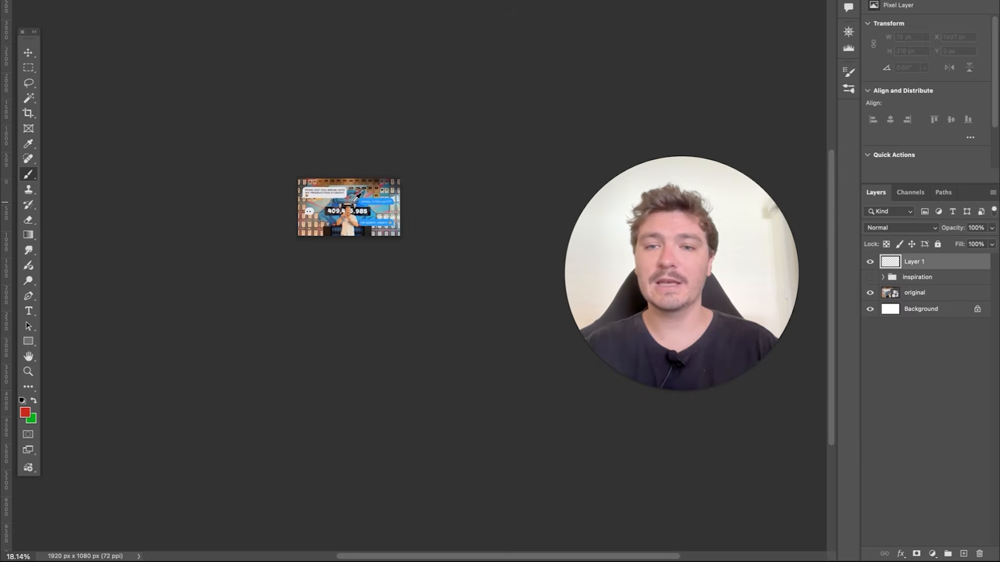
scroll(408, 179, "up", 10)
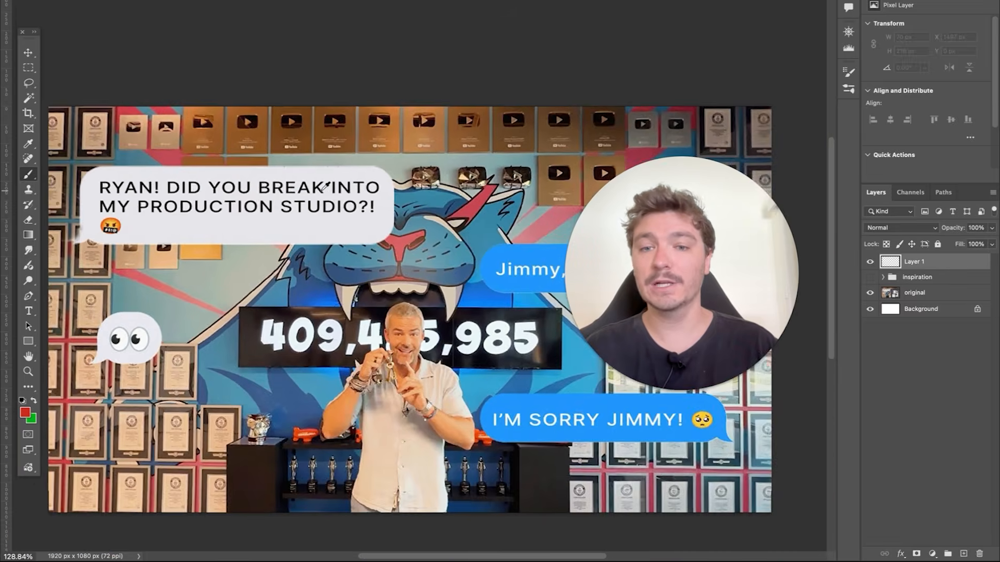
Outline the man in red, brush a stroke across the middle of the thumbnail, and undo both marks.
scroll(308, 157, "down", 2)
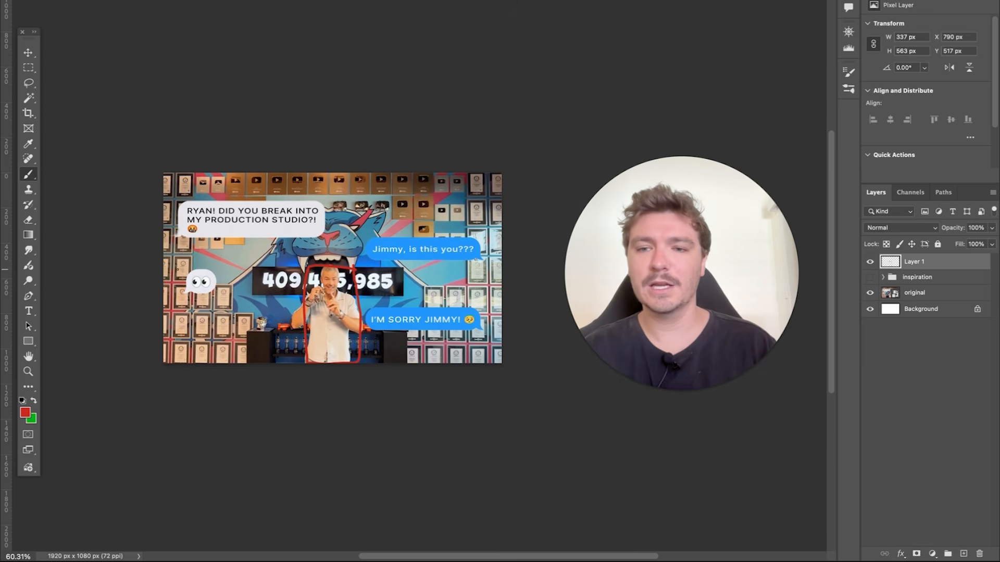
left_click_drag(163, 270, 482, 274)
key("super+z")
key("super+z")
scroll(276, 273, "up", 2)
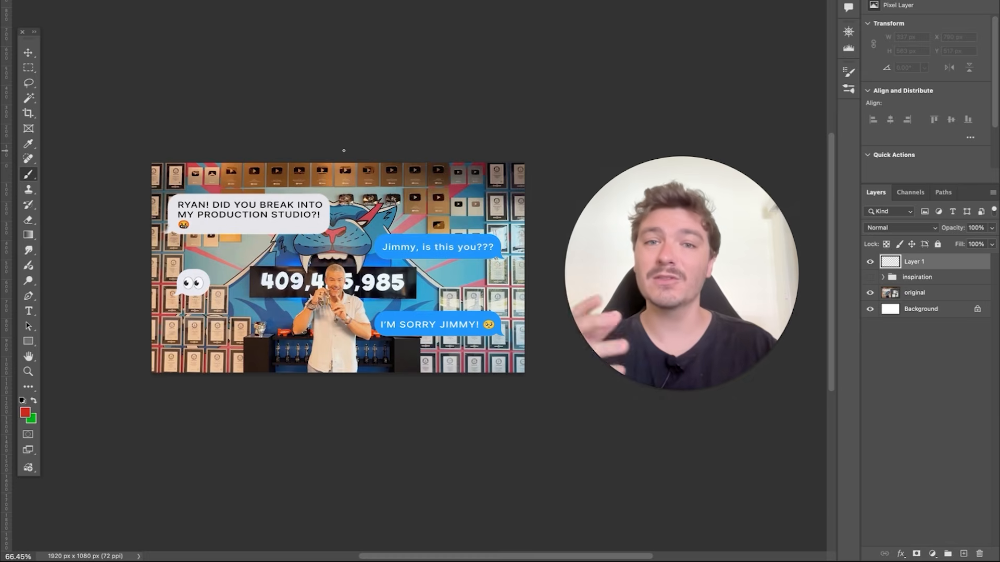
Brush red marks around the man's head and over the blue cat artwork, undoing each one.
scroll(345, 272, "up", 2)
mouse_move(344, 260)
left_mouse_down()
mouse_move(305, 269)
mouse_move(369, 286)
mouse_move(344, 265)
left_mouse_up()
key("super+z")
scroll(245, 237, "up", 2)
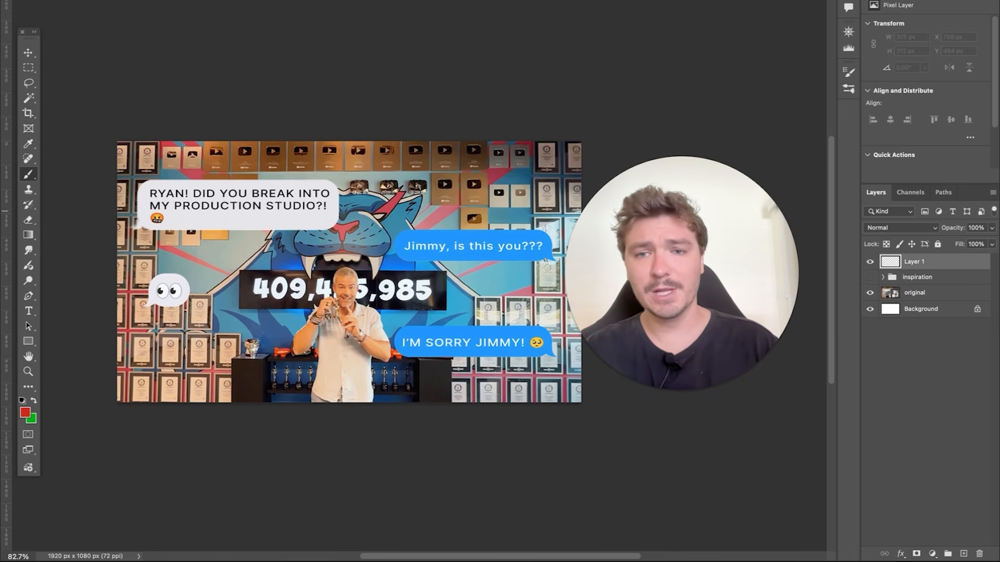
mouse_move(395, 180)
left_mouse_down()
mouse_move(266, 206)
mouse_move(358, 260)
mouse_move(411, 183)
mouse_move(409, 200)
left_mouse_up()
key("super+z")
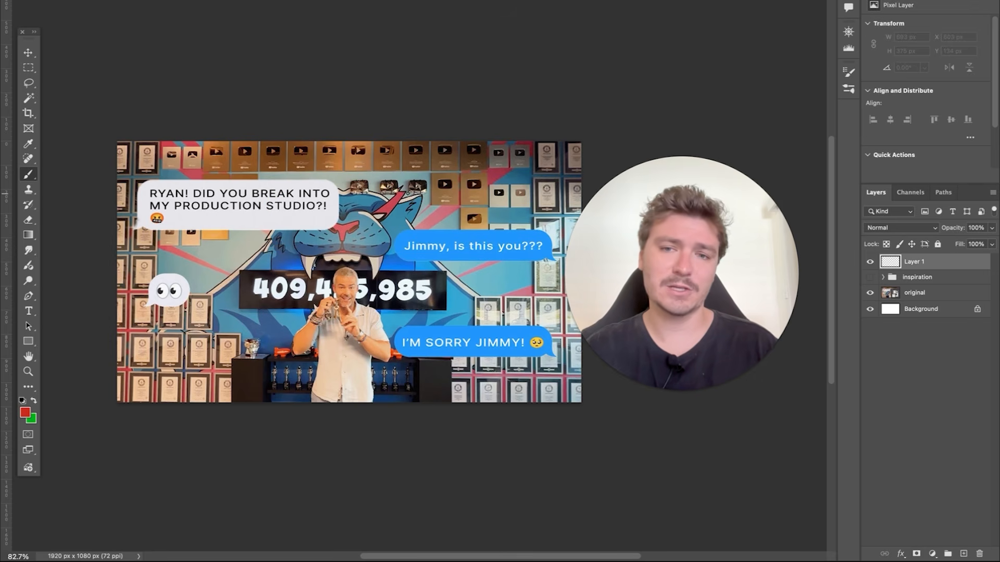
Brush red marks beside the first message bubble and around the subscriber counter display, undoing each one.
mouse_move(342, 186)
left_mouse_down()
mouse_move(341, 234)
mouse_move(202, 233)
left_mouse_up()
key("super+z")
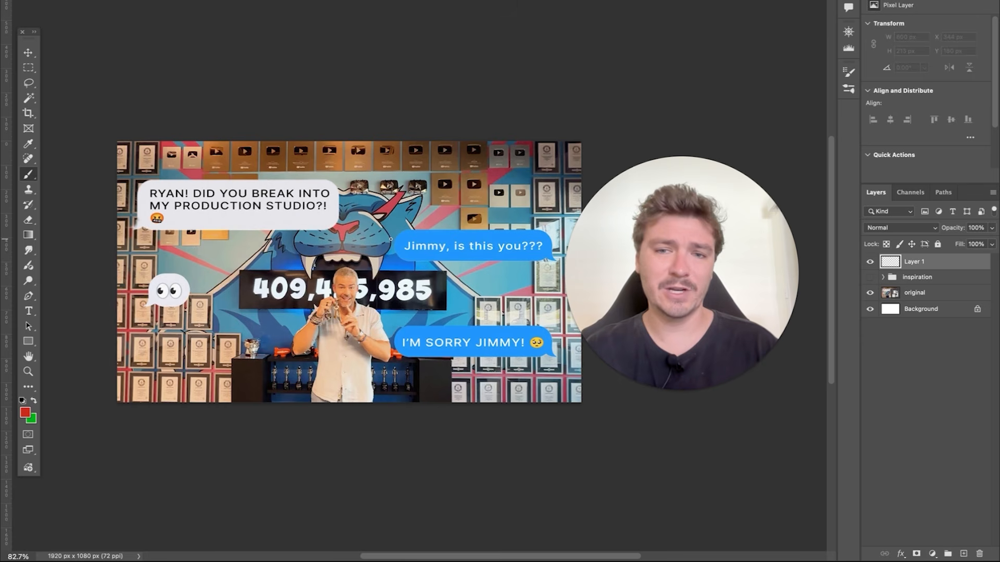
left_click_drag(426, 267, 243, 273)
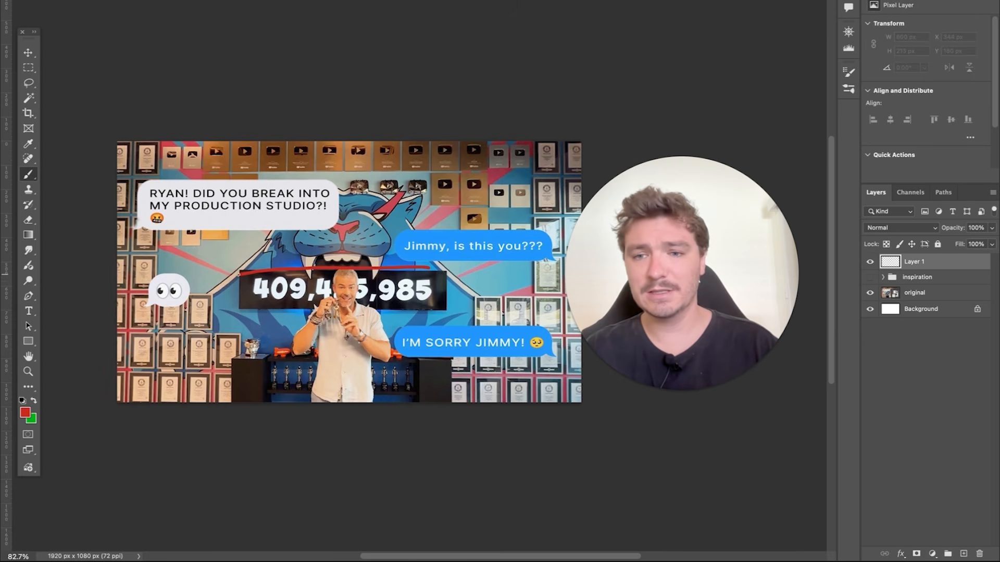
mouse_move(238, 308)
left_mouse_down()
mouse_move(413, 309)
mouse_move(447, 295)
mouse_move(443, 269)
left_mouse_up()
key("super+z")
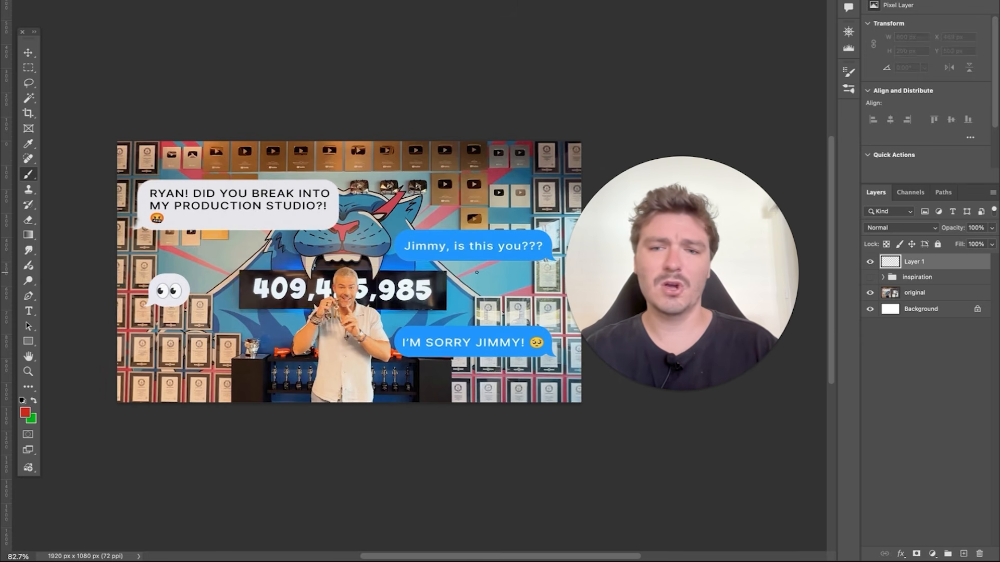
Hide the original layer, handwrite "SORE" in red with an arrow linking the O to "obvious", and delete the drawing layer.
left_click(870, 293)
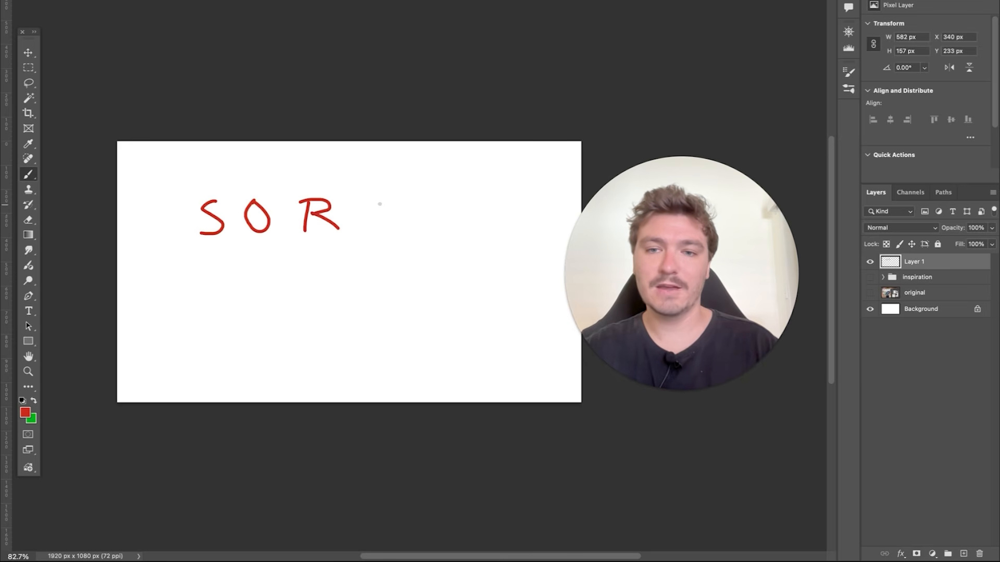
mouse_move(386, 198)
left_mouse_down()
mouse_move(366, 223)
mouse_move(391, 227)
left_mouse_up()
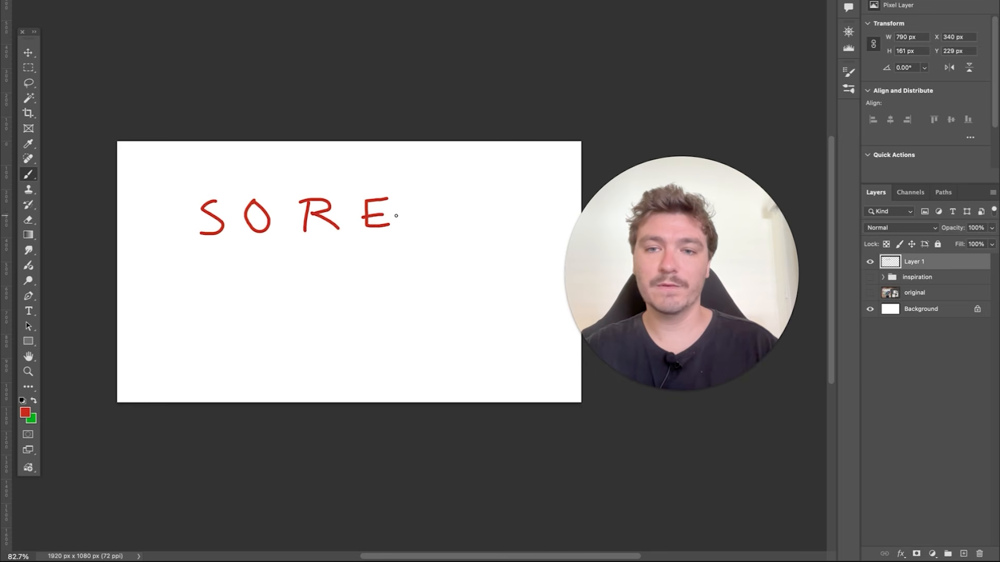
left_click_drag(248, 251, 225, 318)
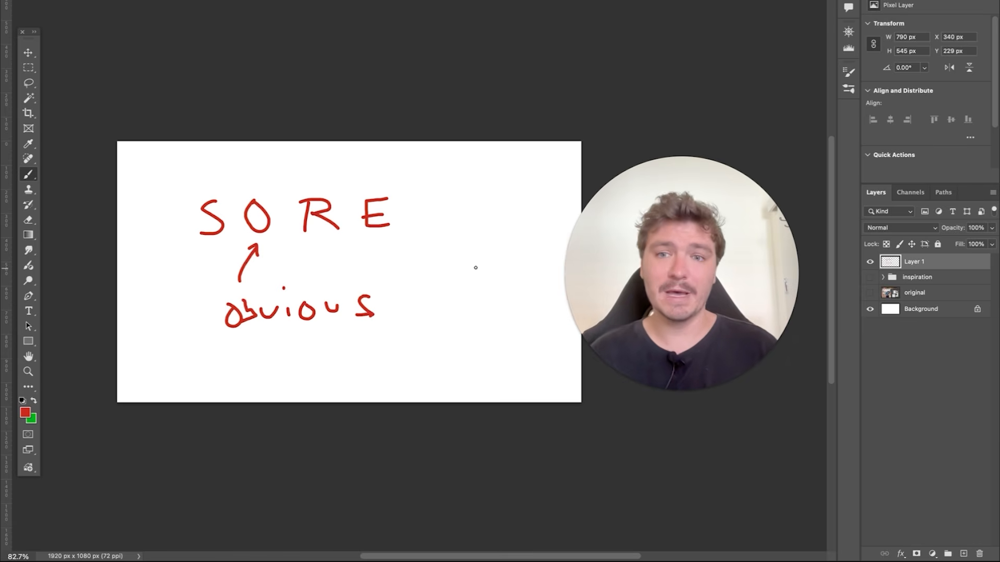
key("Delete")
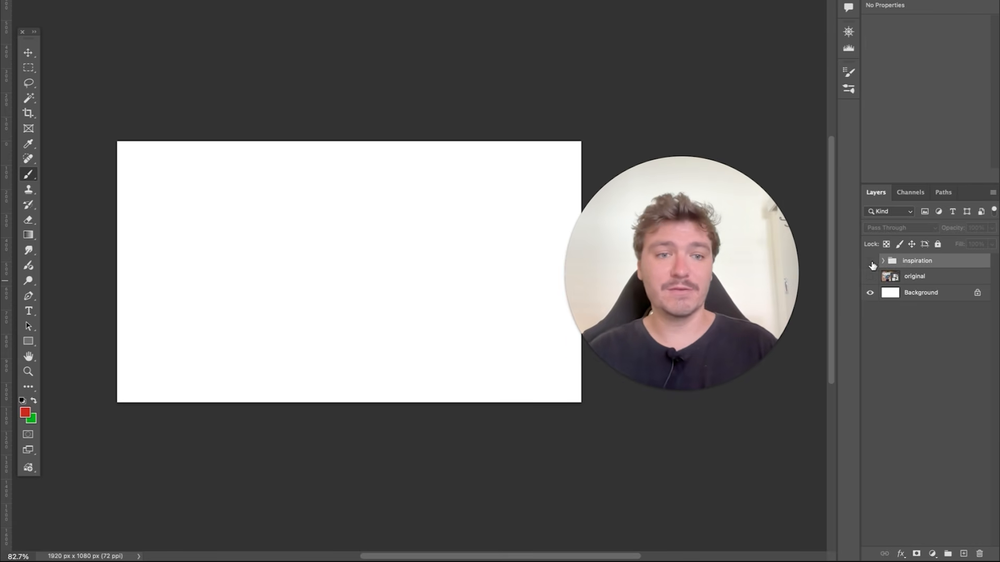
Toggle the visibility of the inspiration group and original layer to bring back the original thumbnail.
left_click_drag(871, 262, 870, 278)
left_click(870, 277)
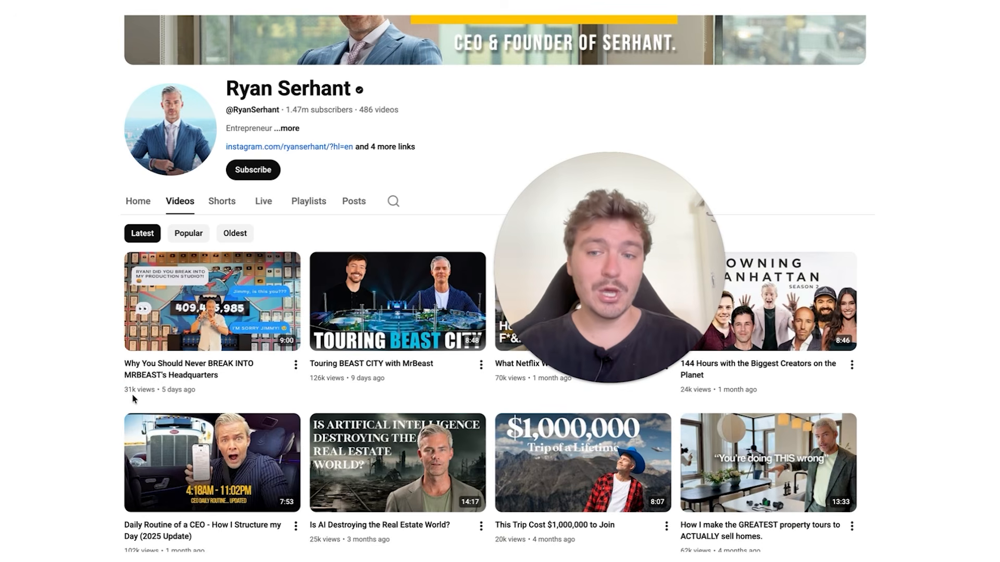
Switch to the YouTube channel page and compare the view counts and thumbnails of the latest videos.
scroll(495, 283, "up", 2)
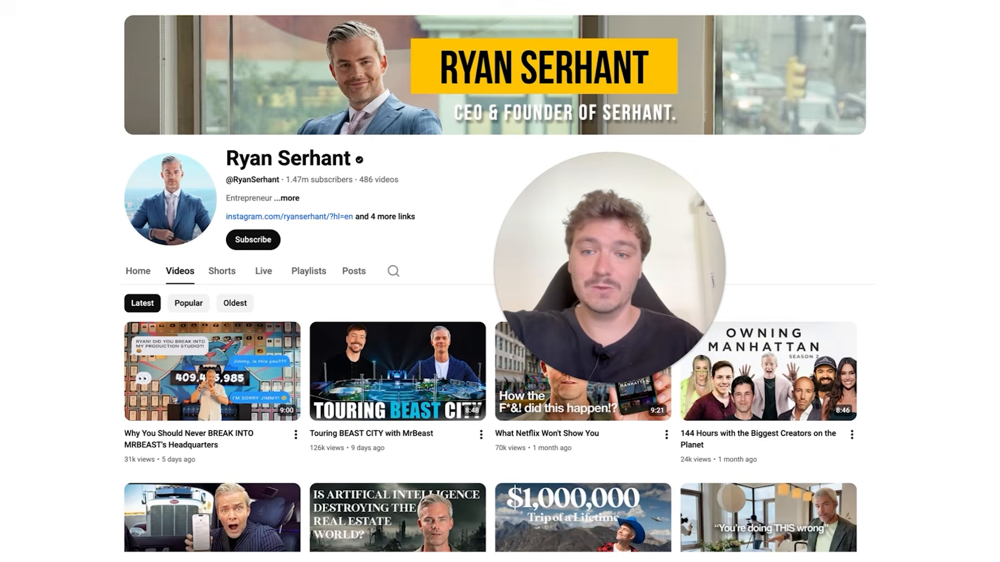
scroll(121, 312, "down", 4)
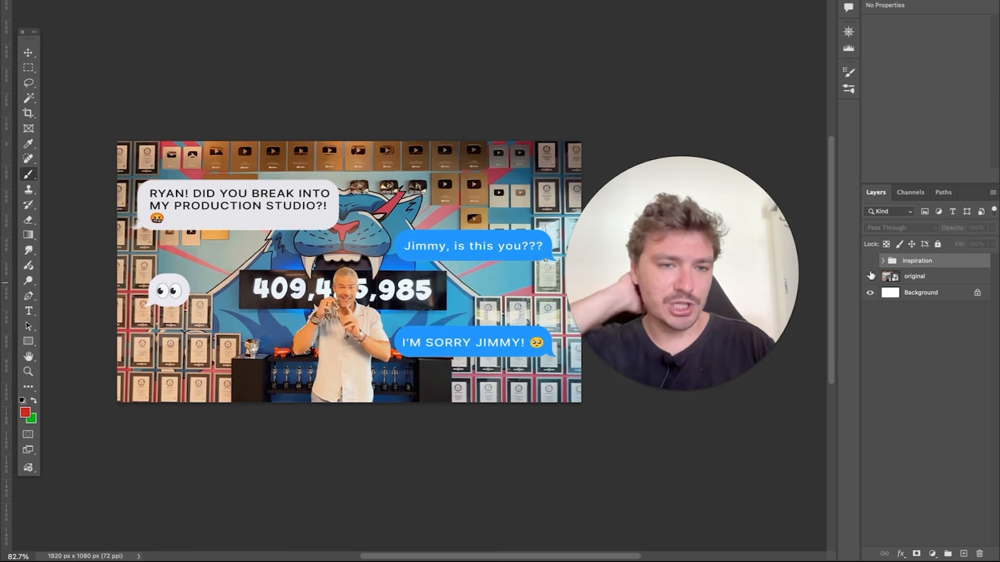
Hide the original layer, show the inspiration group, and place the pink and blue warehouse image across the canvas.
left_click(871, 275)
left_click(870, 260)
left_click(28, 53)
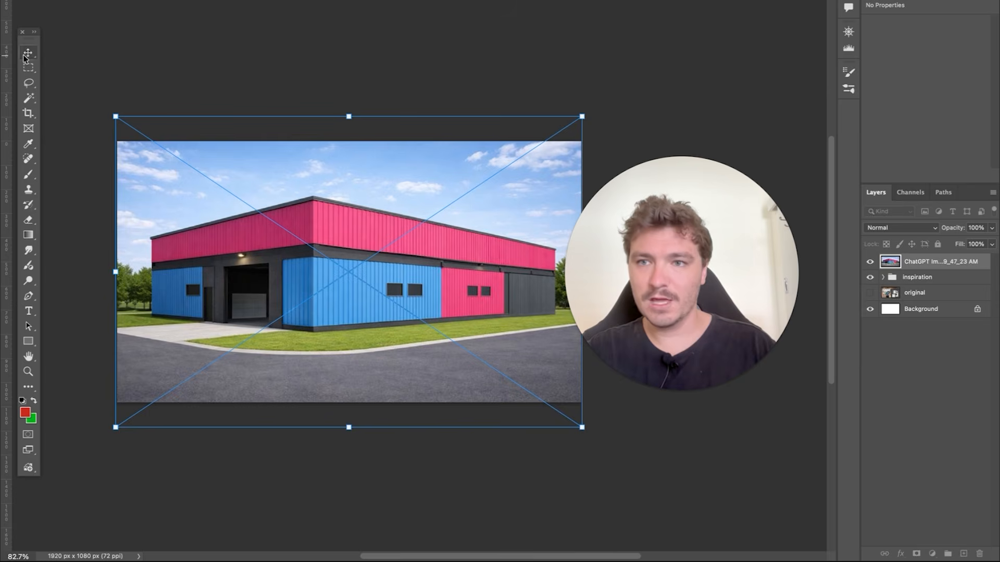
key("Return")
scroll(229, 262, "down", 2)
scroll(229, 262, "left", 2)
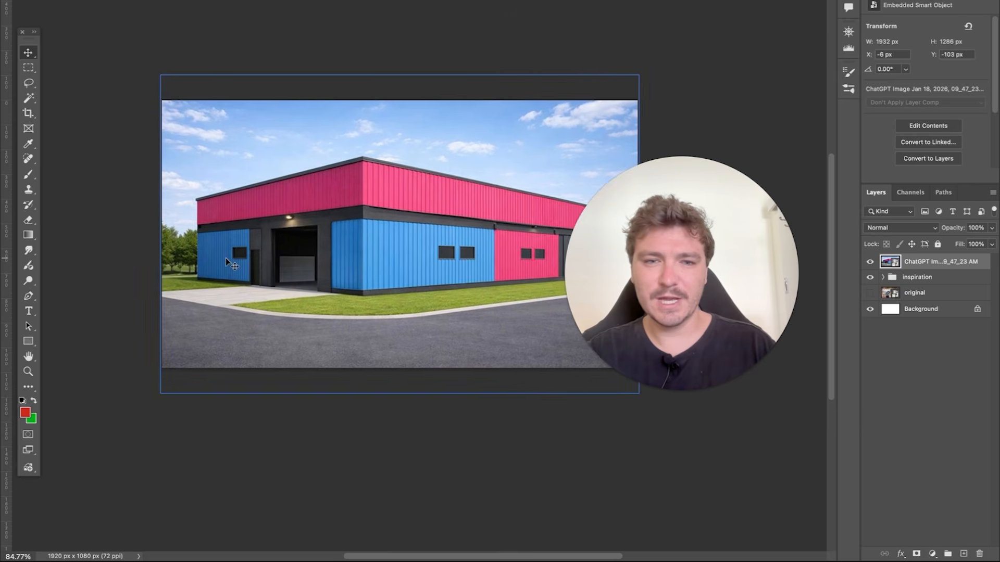
scroll(229, 262, "right", 2)
left_click_drag(657, 161, 661, 184)
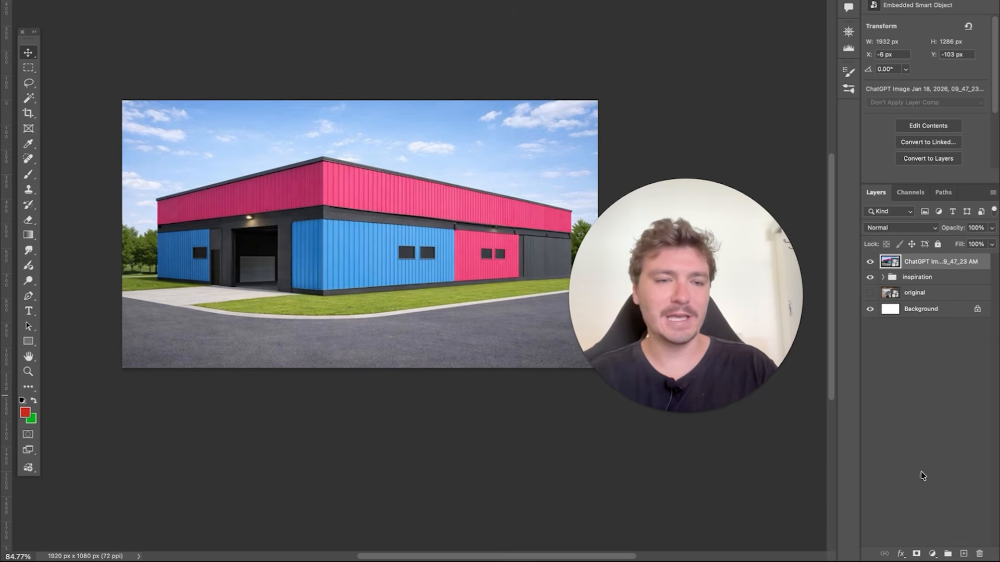
On a new layer, brush red outlines of a raised structure above the warehouse roof, and delete the drawing layer.
left_click(964, 554)
key("b")
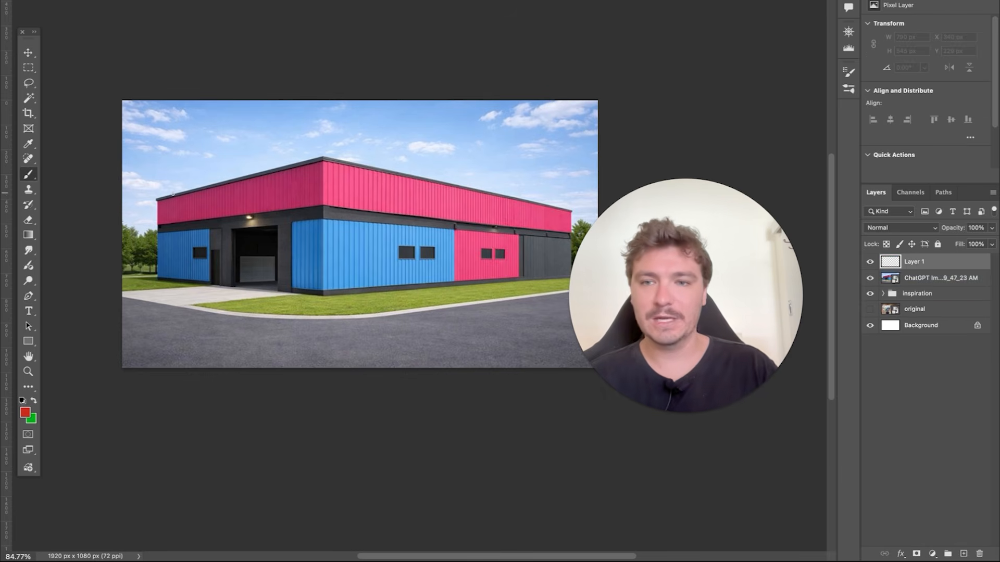
mouse_move(205, 156)
left_mouse_down()
mouse_move(318, 167)
mouse_move(301, 142)
mouse_move(309, 140)
mouse_move(315, 150)
mouse_move(402, 160)
mouse_move(563, 207)
left_mouse_up()
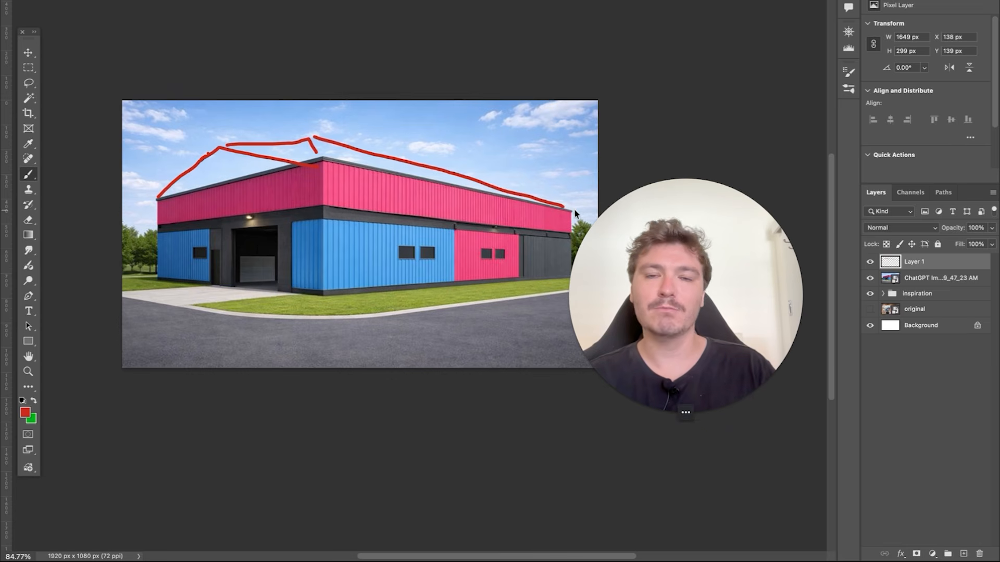
left_click_drag(495, 175, 328, 145)
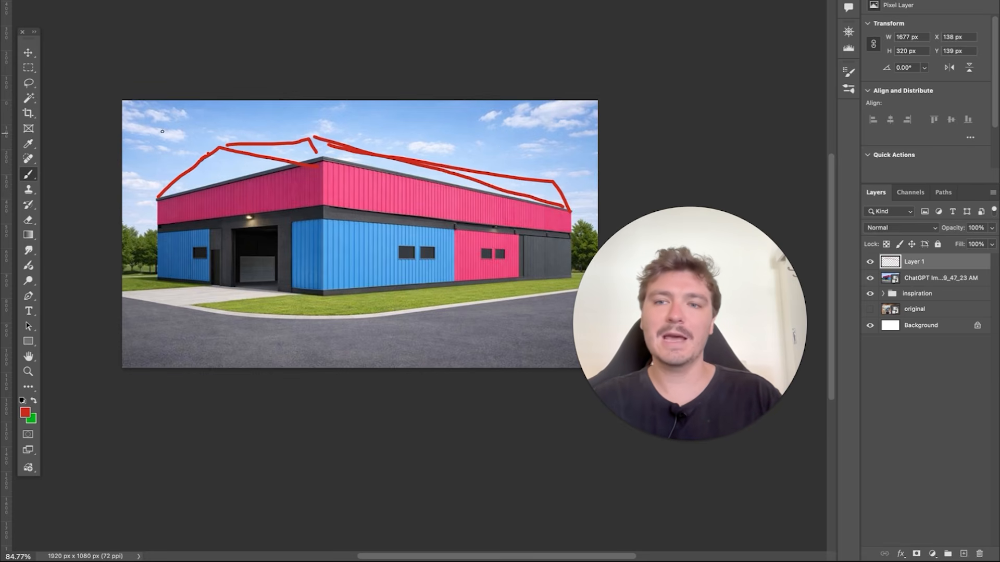
mouse_move(175, 152)
left_mouse_down()
mouse_move(573, 110)
mouse_move(192, 115)
mouse_move(247, 151)
left_mouse_up()
key("ctrl+z")
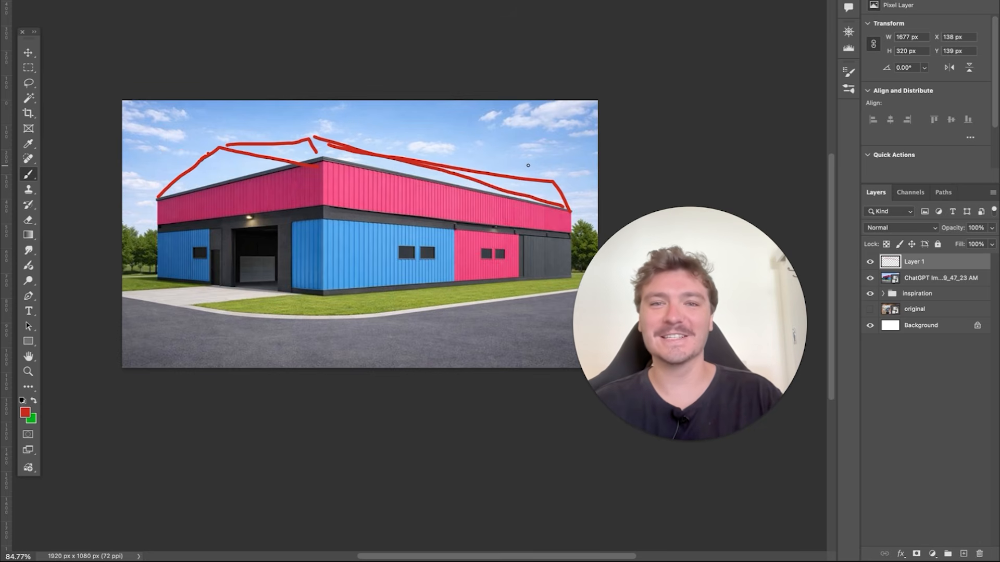
key("Delete")
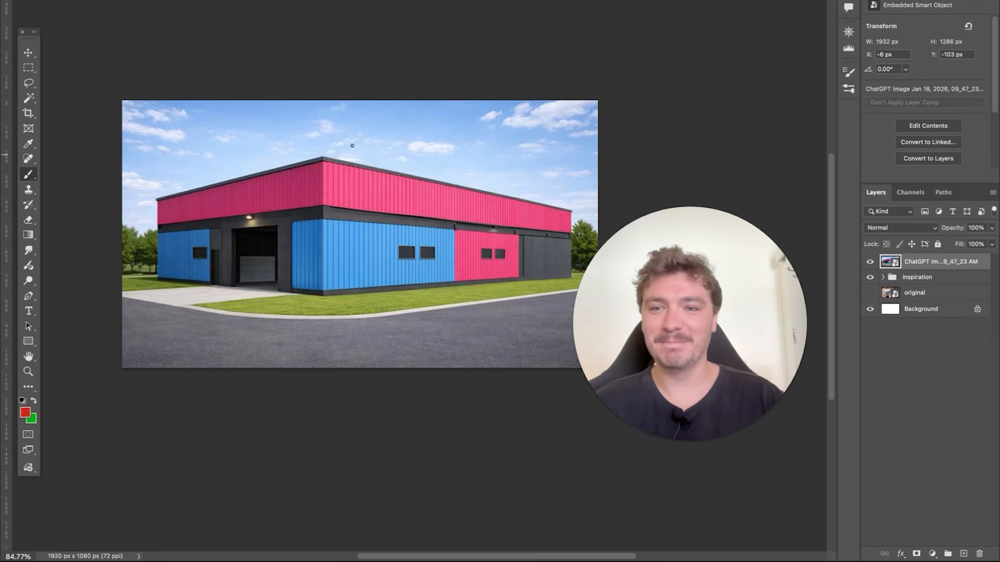
On a new layer, brush red head-and-shoulders outlines at both ends of the warehouse, with a circle and an arrow between them.
left_click(26, 53)
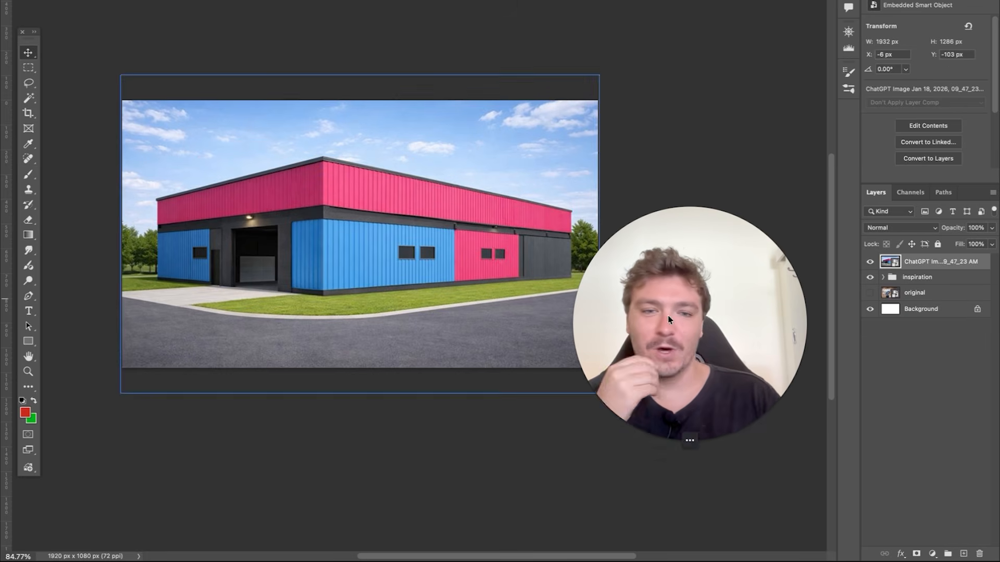
left_click(963, 554)
key("b")
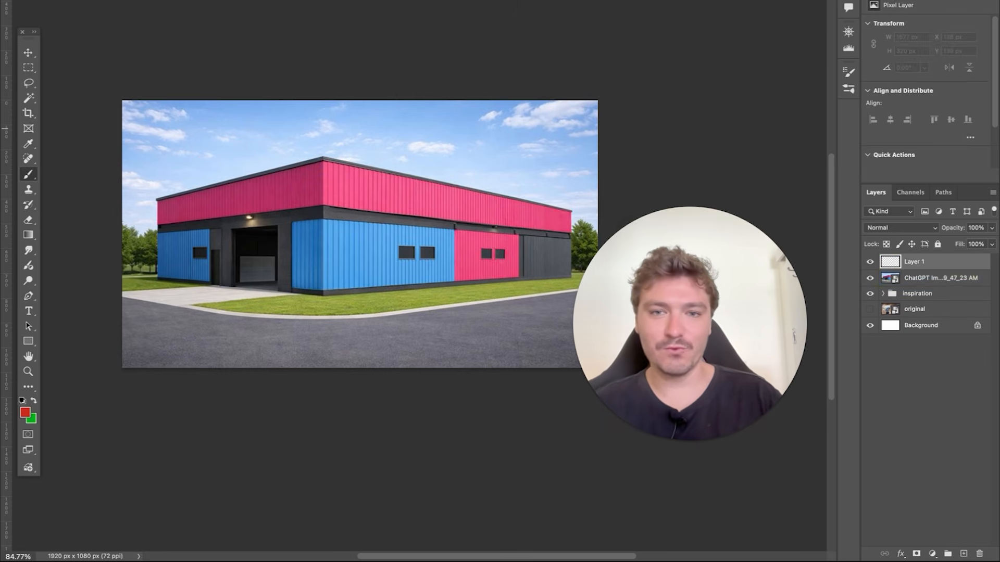
left_click_drag(438, 176, 480, 130)
left_click_drag(458, 266, 431, 358)
left_click_drag(544, 259, 573, 360)
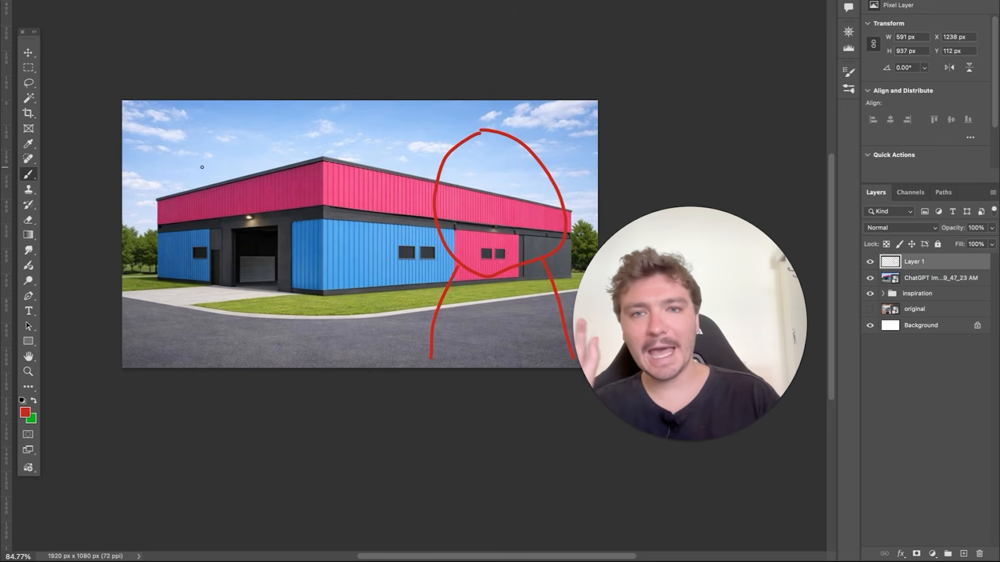
mouse_move(179, 129)
left_mouse_down()
mouse_move(152, 215)
mouse_move(217, 221)
mouse_move(163, 127)
left_mouse_up()
left_click_drag(198, 254, 228, 372)
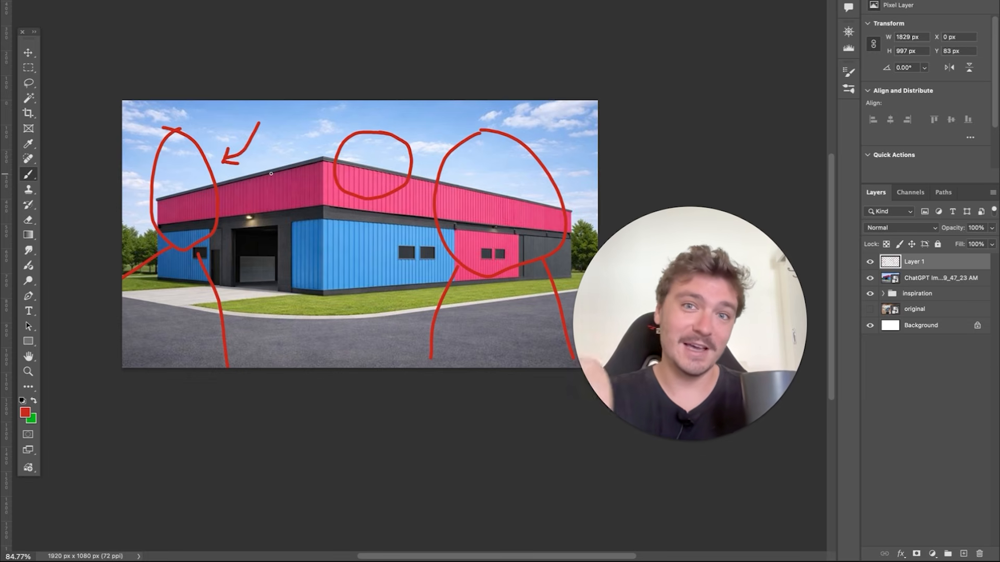
Lasso the middle red circle above the warehouse roof and delete it from the sketch layer.
key("v")
left_click(188, 188)
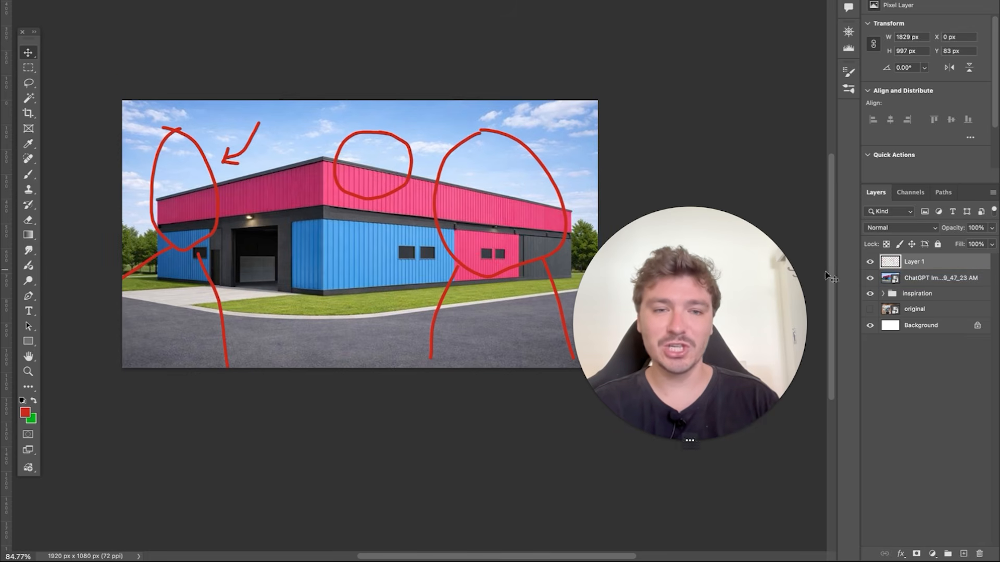
left_click(28, 83)
mouse_move(348, 116)
left_mouse_down()
mouse_move(323, 206)
mouse_move(385, 228)
mouse_move(415, 177)
mouse_move(398, 122)
left_mouse_up()
key("Delete")
key("super+d")
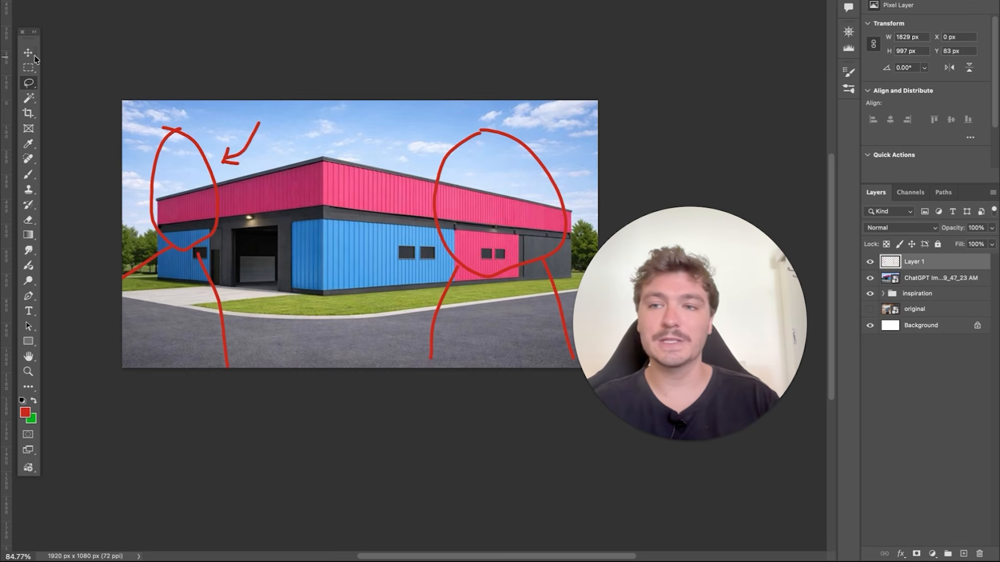
Scale the warehouse image down to 1640 x 1094 px and shift it down to Y 110 px.
key("v")
left_click(594, 184)
key("super+t")
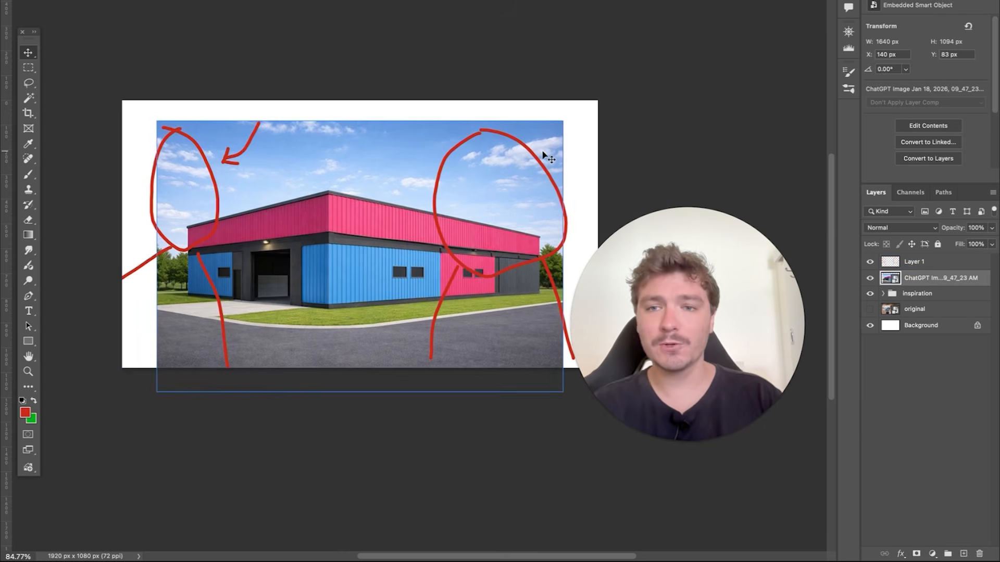
left_click_drag(479, 187, 480, 195)
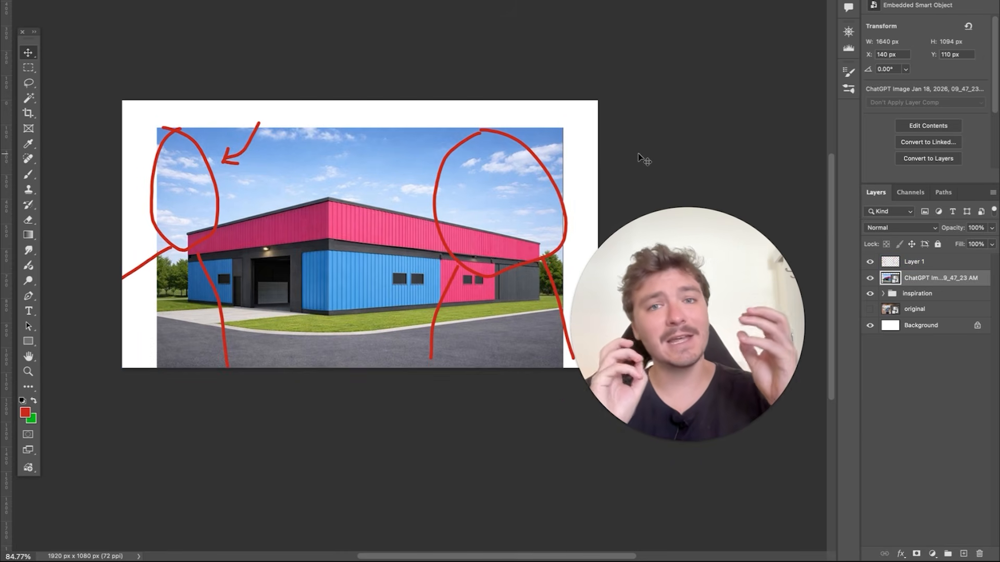
Lasso the red arrow on Layer 1 and delete it, leaving the two figure outlines.
left_click(916, 262)
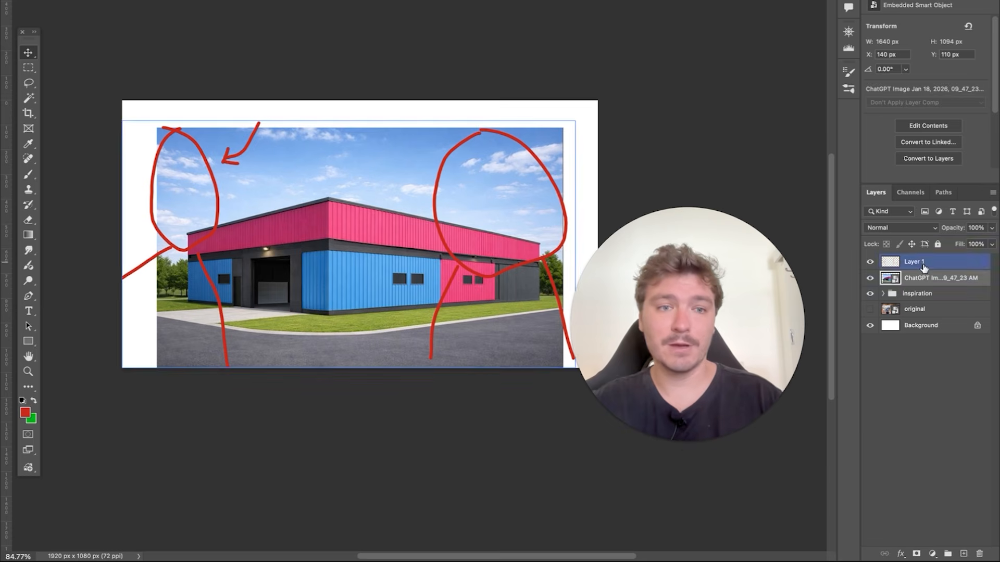
key("l")
mouse_move(215, 136)
left_mouse_down()
mouse_move(261, 78)
mouse_move(276, 86)
left_mouse_up()
key("Delete")
key("ctrl+d")
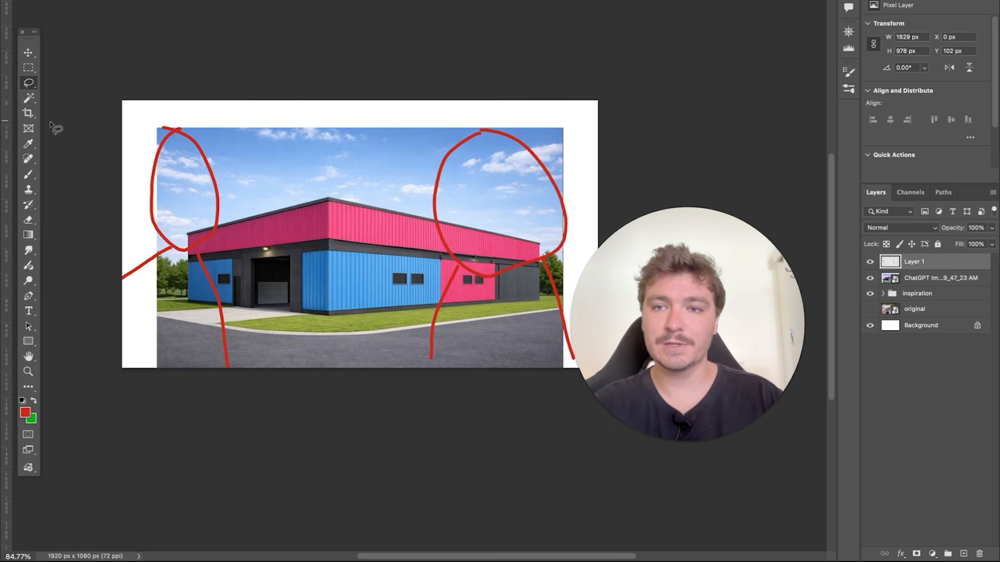
Add white "STUDIO" text in the sky, enlarge it to about 243 pt, and position it between the two outlined figures.
key("t")
left_click(280, 152)
type("STUDIO")
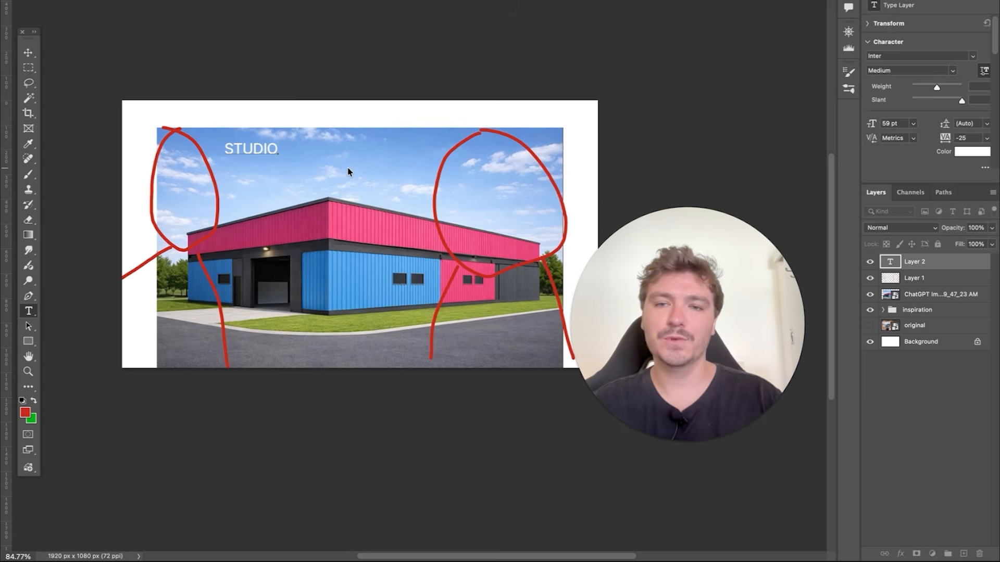
left_click(502, 1)
key("super+t")
left_click_drag(278, 158, 447, 212)
left_click_drag(377, 174, 375, 166)
key("Return")
Duplicate the STUDIO text below itself, change the copy to "TOUR", and shift it slightly left.
key("v")
left_click_drag(302, 157, 320, 185)
key("t")
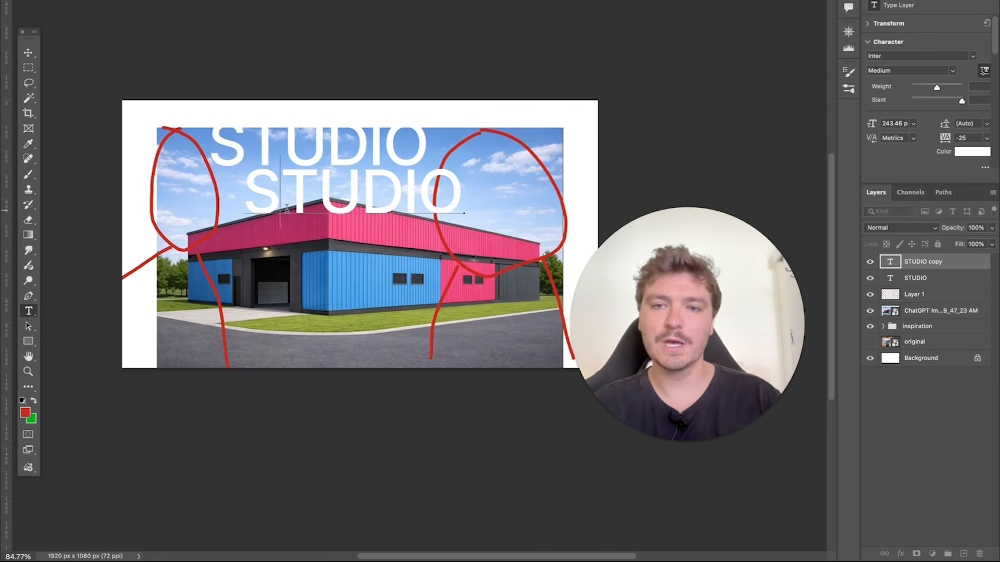
double_click(286, 207)
type("TOUR")
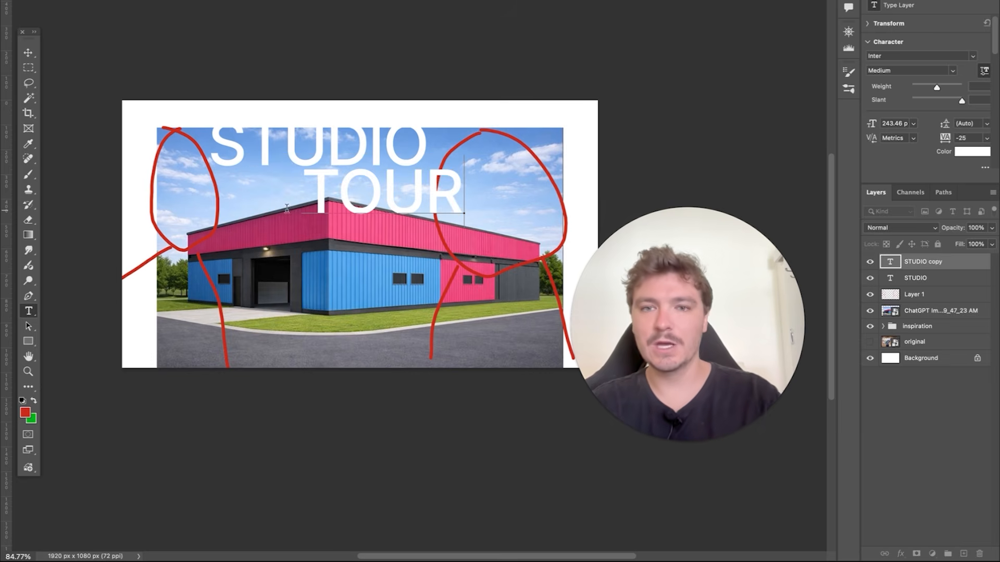
left_click(28, 53)
left_click_drag(385, 136, 360, 137)
Show the original layer, move it to the top of the layer stack to compare thumbnails, and hide it again.
left_click(892, 344)
left_click(870, 342)
left_click_drag(891, 341, 901, 262)
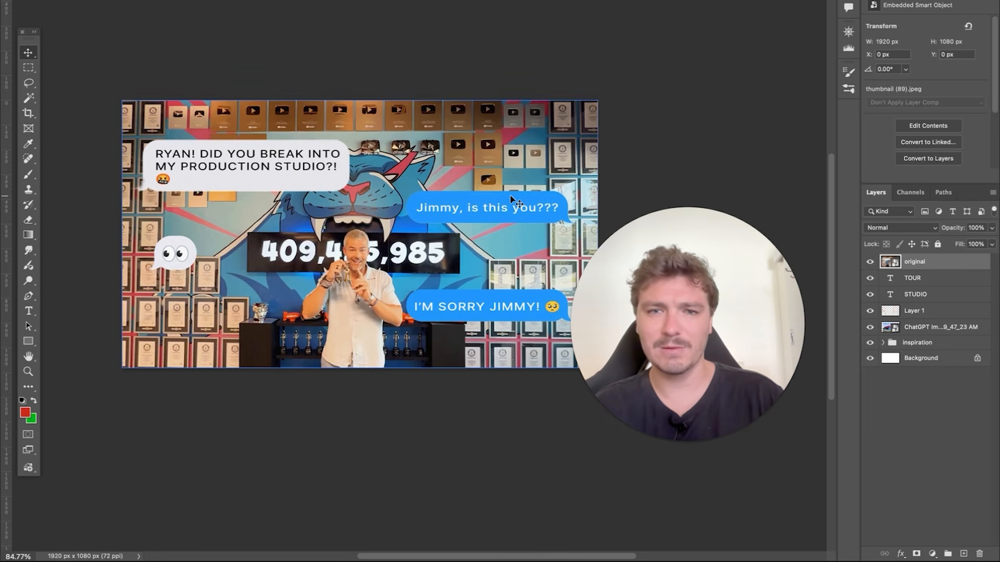
left_click(869, 262)
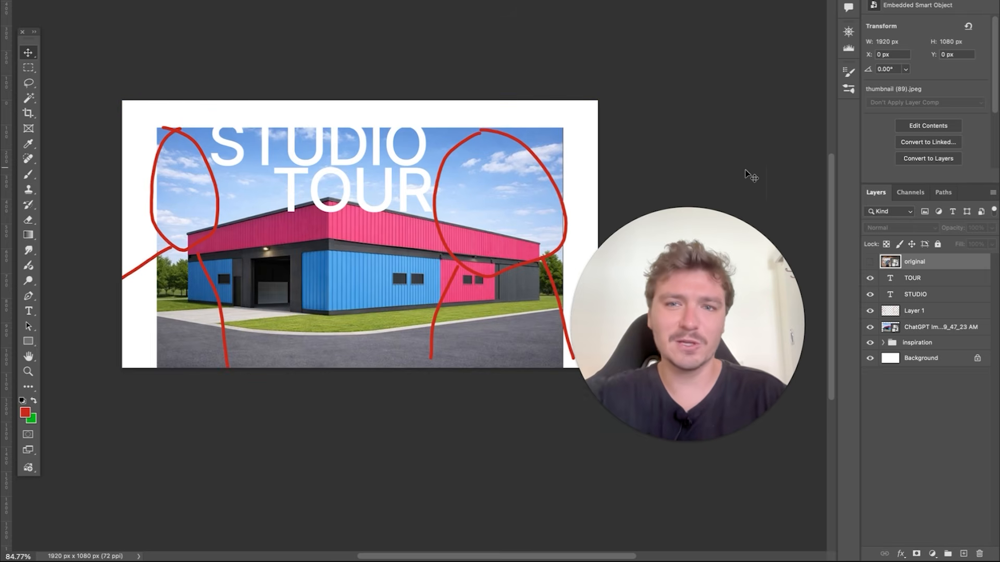
Move the warehouse image lower and scale it down beneath the STUDIO TOUR text.
left_click(899, 283)
left_click(901, 293, "shift")
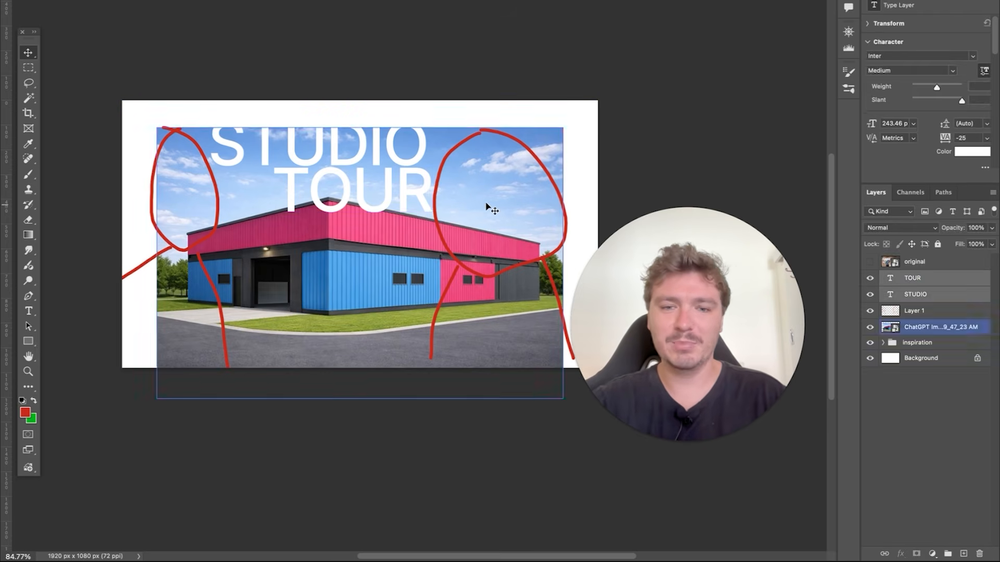
key("super+t")
left_click_drag(392, 260, 393, 275)
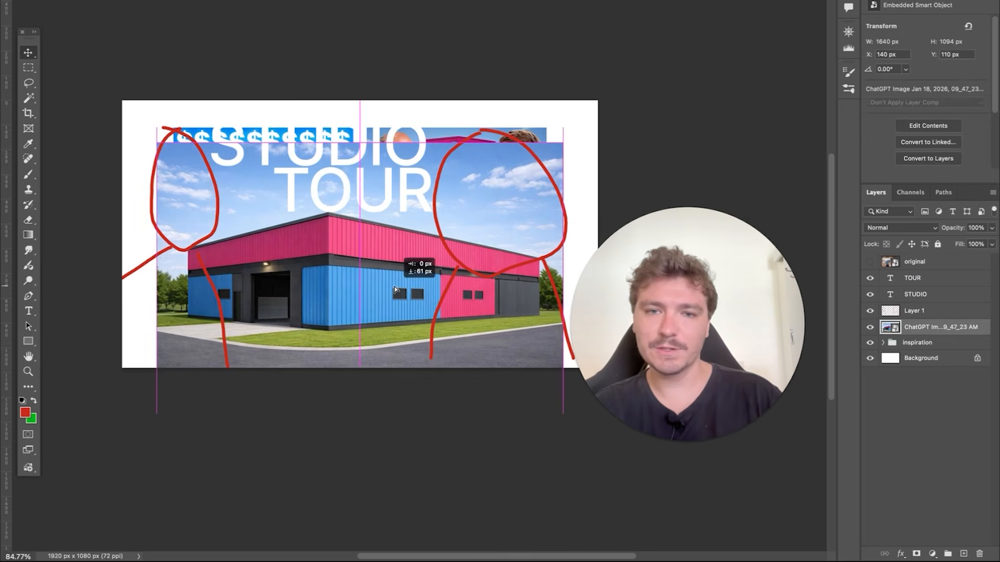
left_click_drag(387, 316, 387, 305)
left_click_drag(360, 127, 360, 158)
key("Return")
Shift the larger outlined figure toward the canvas edge and nudge the TOUR and STUDIO texts right to even the spacing.
left_click_drag(455, 224, 448, 232)
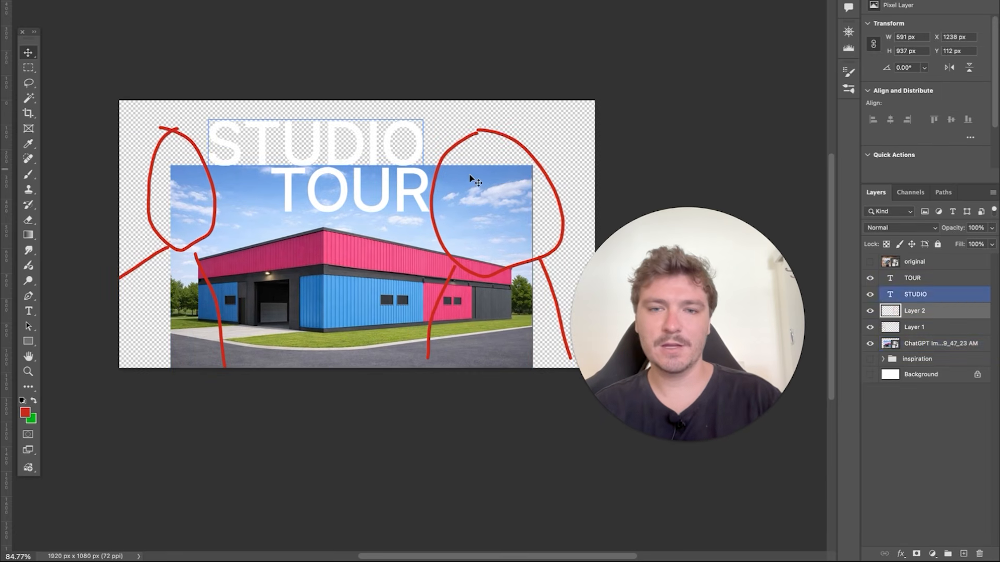
mouse_move(470, 179)
left_mouse_down()
mouse_move(503, 180)
mouse_move(491, 195)
left_mouse_up()
mouse_move(366, 209)
left_mouse_down()
mouse_move(395, 203)
mouse_move(380, 215)
left_mouse_up()
left_click_drag(390, 152, 402, 152)
left_click(500, 186)
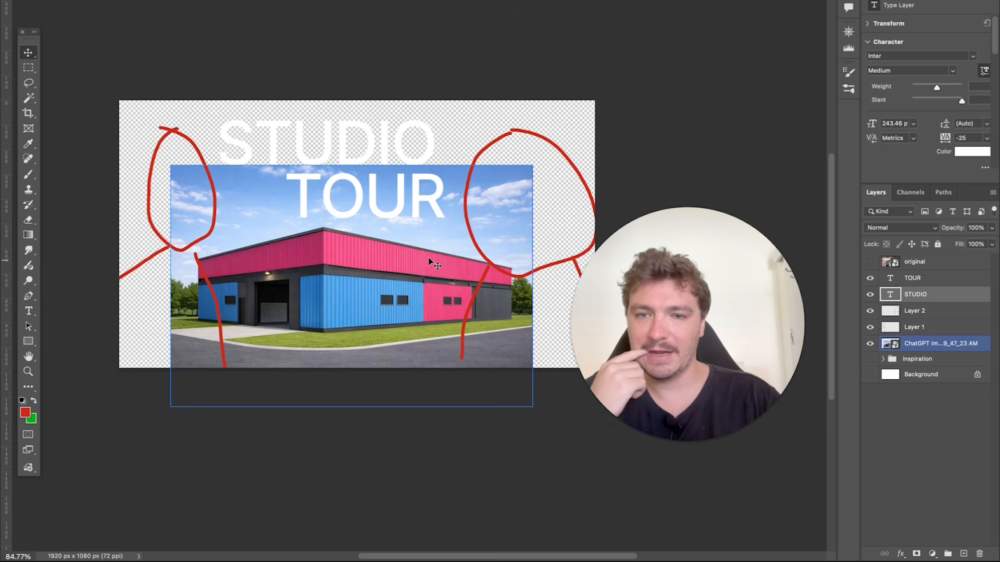
Add a new layer above the TOUR text and get the Brush tool ready for annotations.
left_click(440, 201)
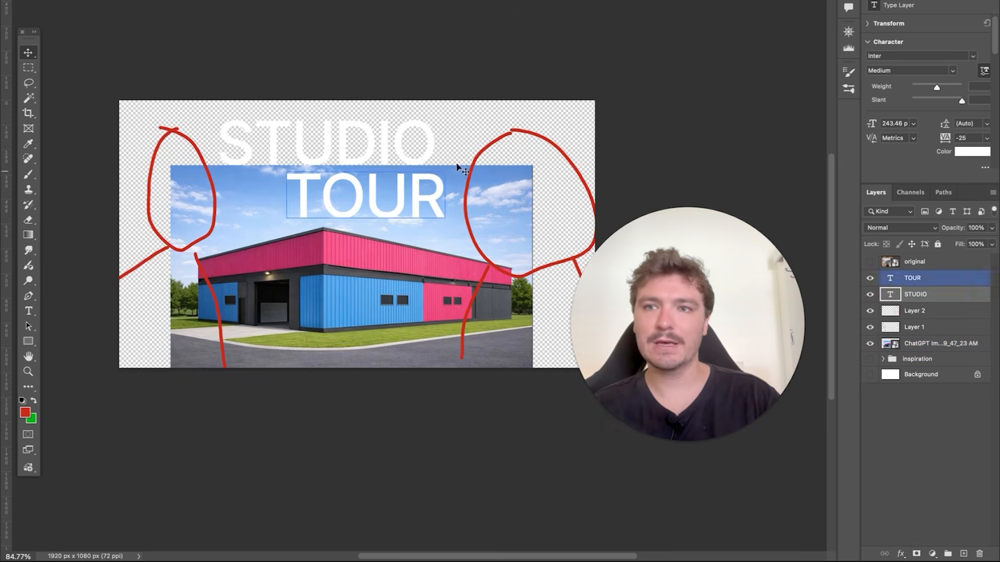
left_click(487, 125)
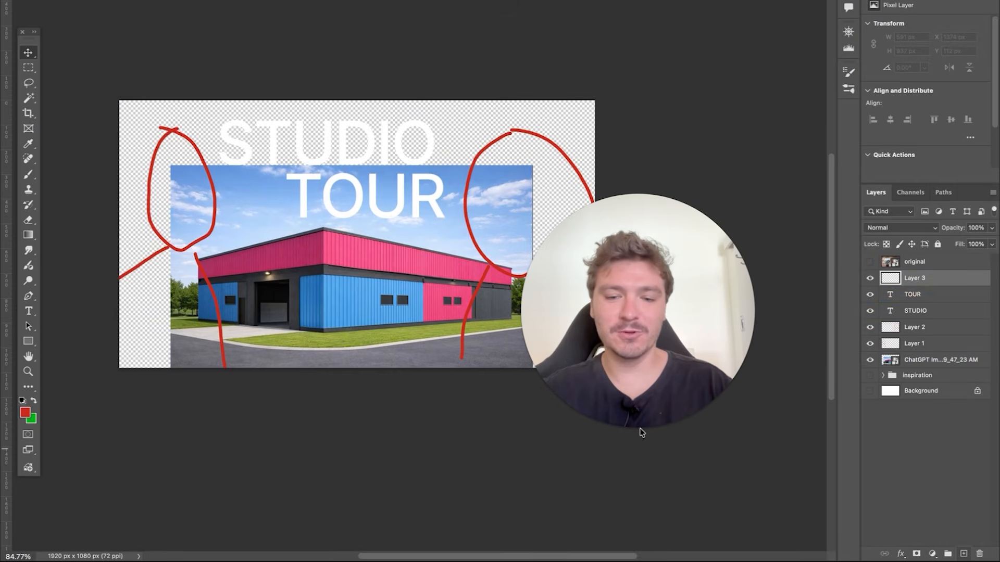
key("b")
scroll(336, 197, "down", 1)
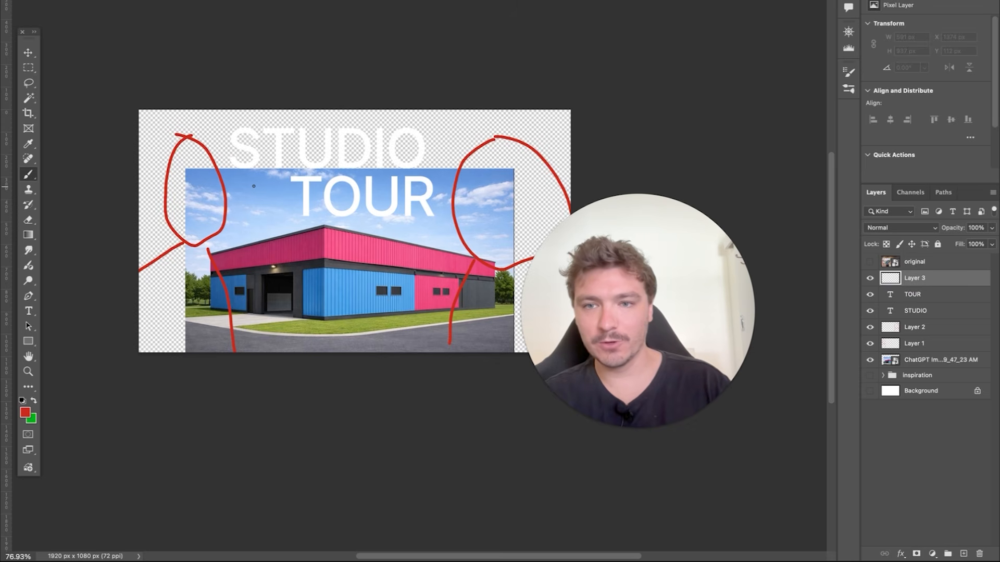
Brush a red arrow toward the warehouse roof and a large mark spanning the whole thumbnail, undoing each one.
mouse_move(254, 189)
left_mouse_down()
mouse_move(267, 223)
mouse_move(269, 208)
left_mouse_up()
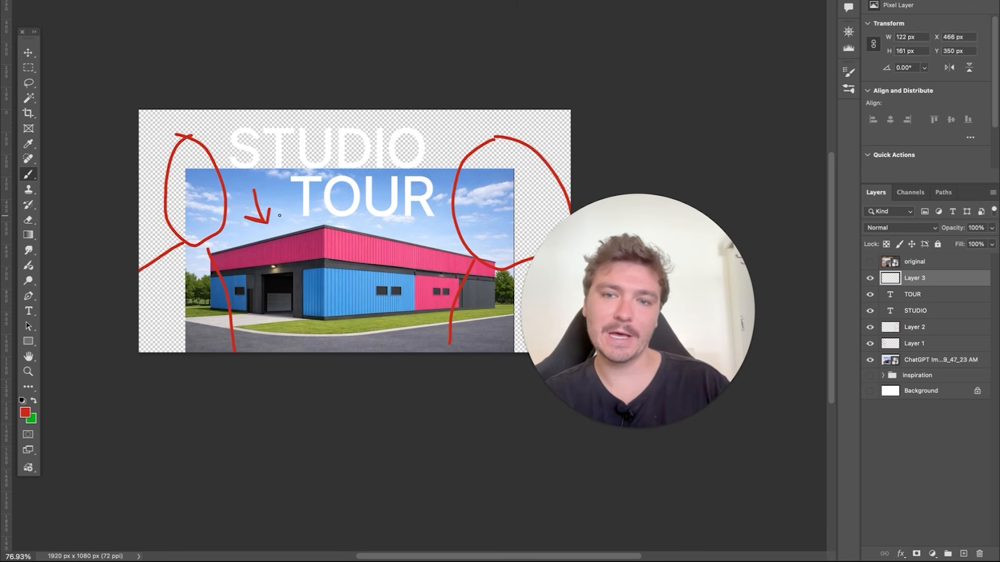
key("super+z")
key("super+z")
mouse_move(194, 324)
left_mouse_down()
mouse_move(195, 352)
mouse_move(150, 207)
mouse_move(167, 138)
mouse_move(240, 114)
mouse_move(450, 121)
mouse_move(570, 150)
left_mouse_up()
key("super+z")
key("super+z")
Brush a red bracket around the underside of TOUR and a short mark beside the word, undoing each one.
scroll(325, 217, "up", 1)
scroll(322, 222, "up", 4)
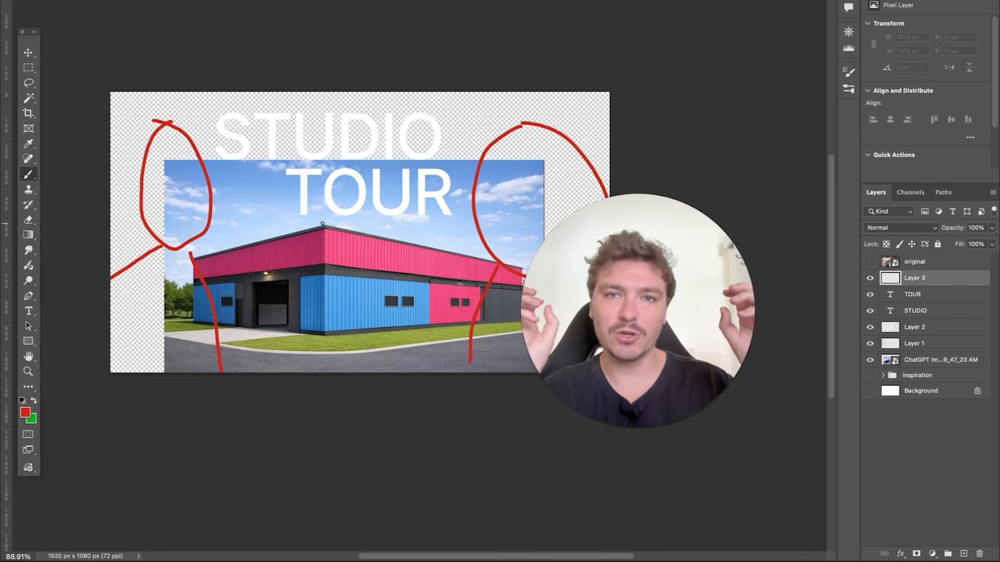
scroll(290, 195, "up", 4)
mouse_move(232, 160)
left_mouse_down()
mouse_move(331, 175)
mouse_move(365, 148)
mouse_move(243, 142)
left_mouse_up()
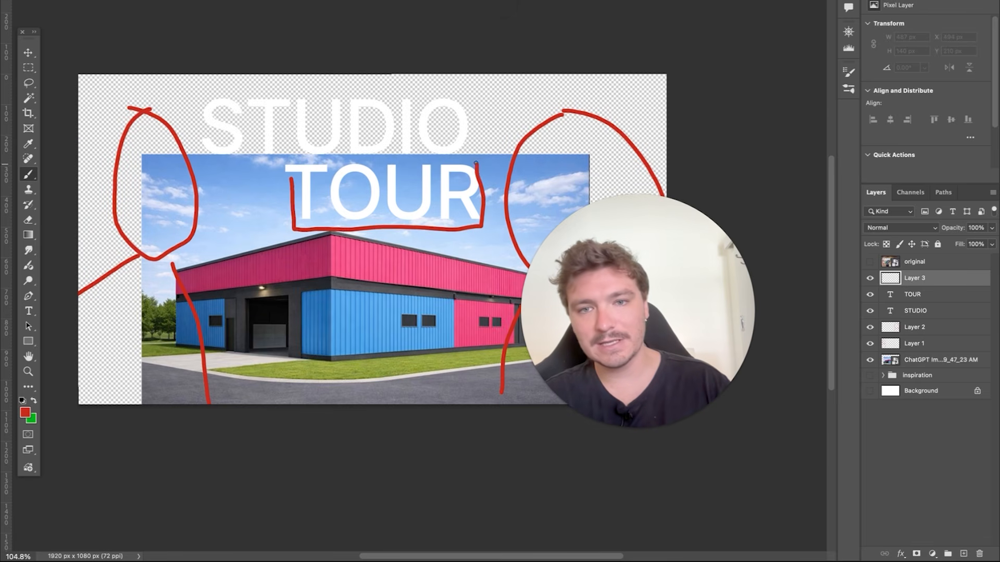
key("super+z")
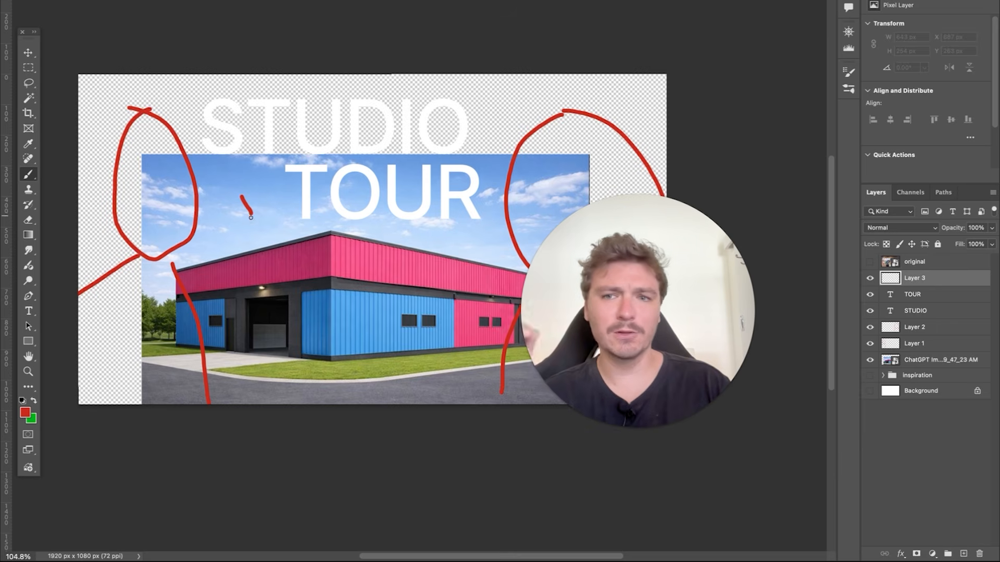
mouse_move(250, 217)
left_mouse_down()
mouse_move(227, 210)
mouse_move(230, 180)
left_mouse_up()
key("super+z")
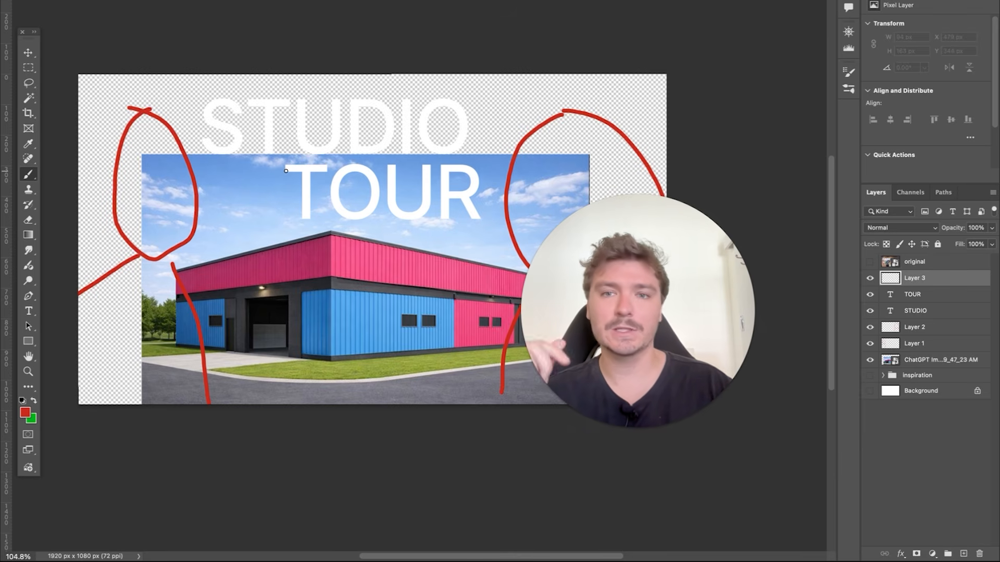
Brush red cross marks beside the T of TOUR and a short mark below them, undoing each one.
left_click_drag(268, 163, 276, 170)
left_click_drag(255, 177, 278, 149)
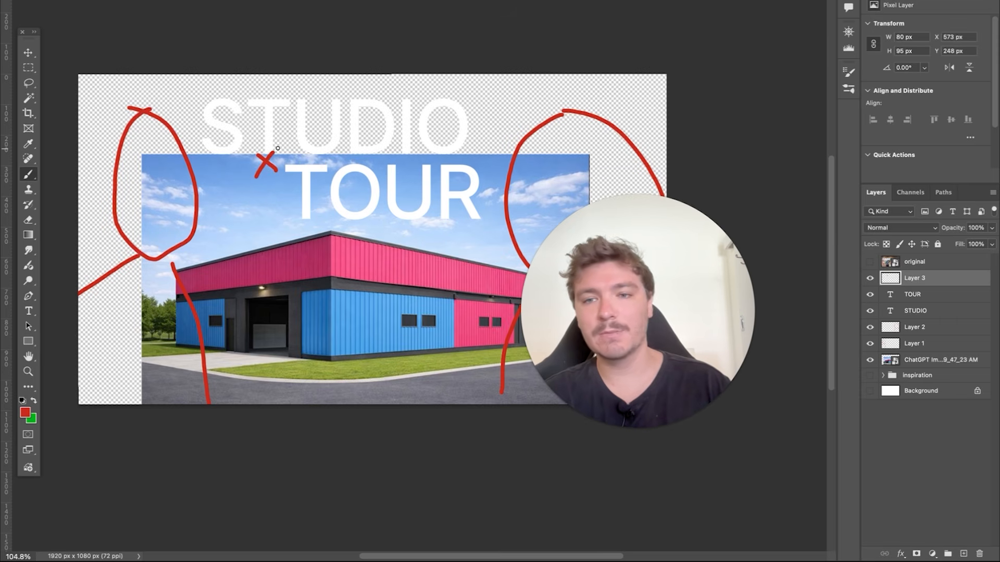
key("super+z")
left_click_drag(254, 234, 262, 224)
key("super+z")
left_click_drag(271, 165, 279, 174)
left_click_drag(255, 172, 285, 156)
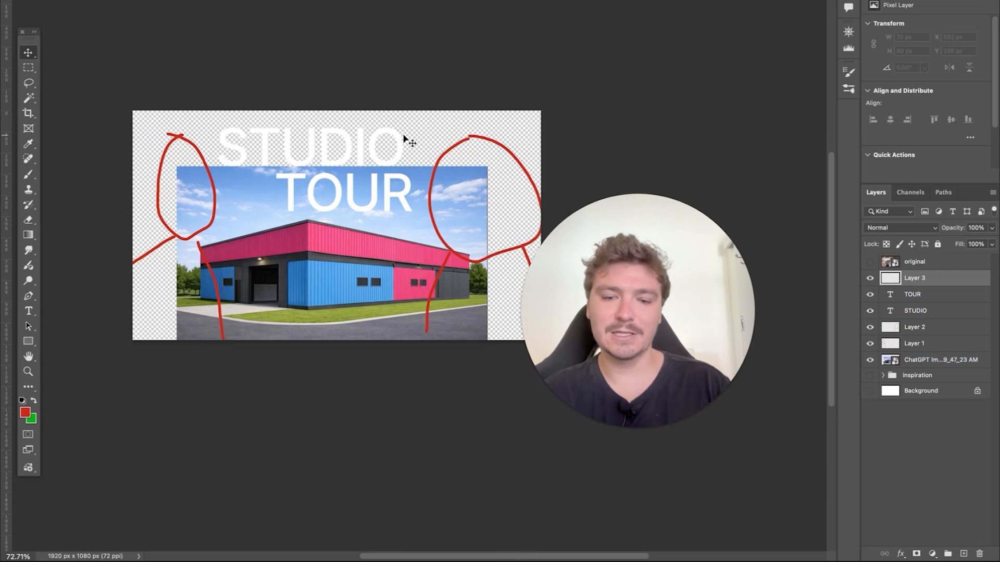
left_click_drag(435, 148, 439, 139)
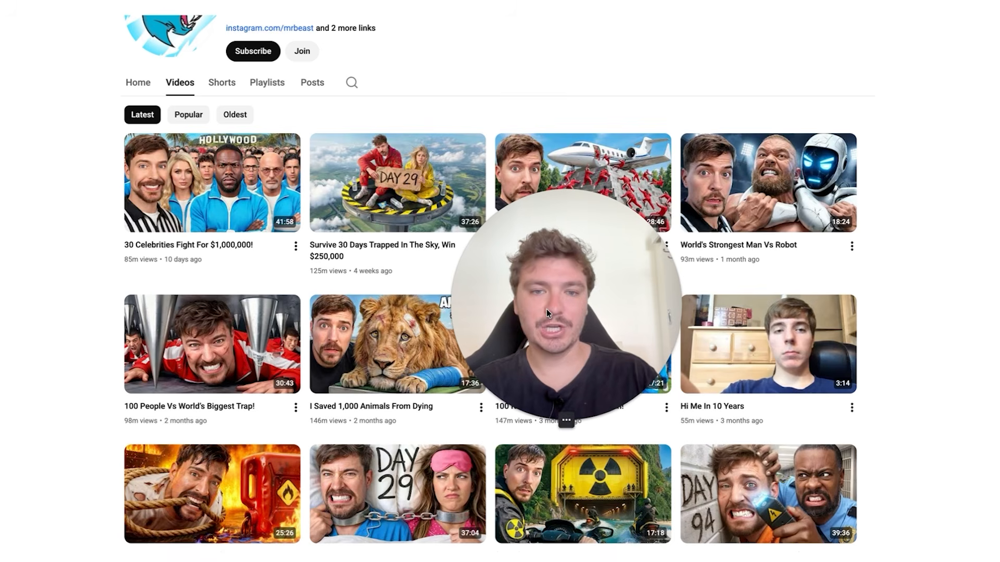
Switch to YouTube and examine the video thumbnails on the MrBeast and Ryan Serhant channels for suitable portraits.
left_click_drag(547, 310, 625, 291)
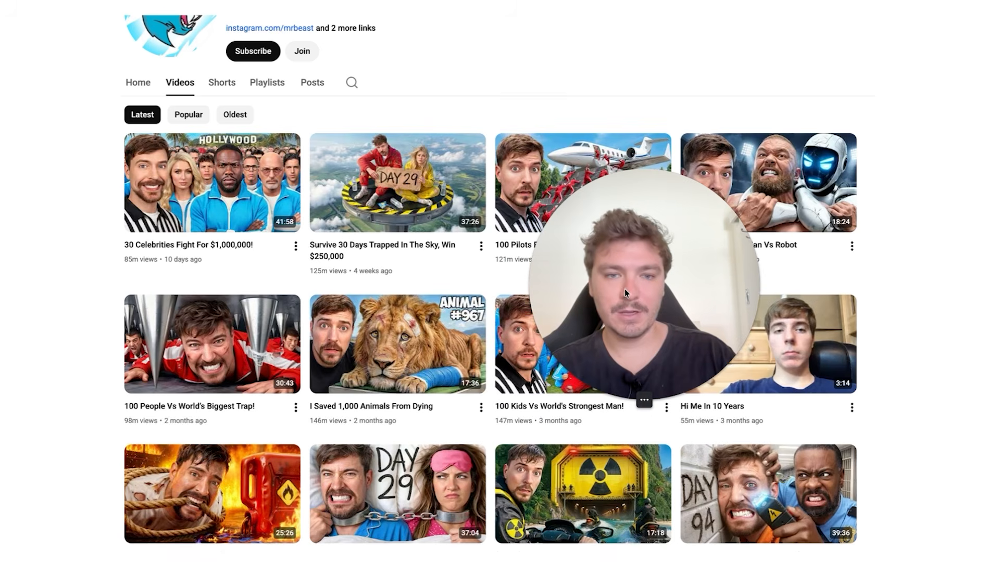
scroll(499, 284, "down", 1)
scroll(498, 283, "up", 4)
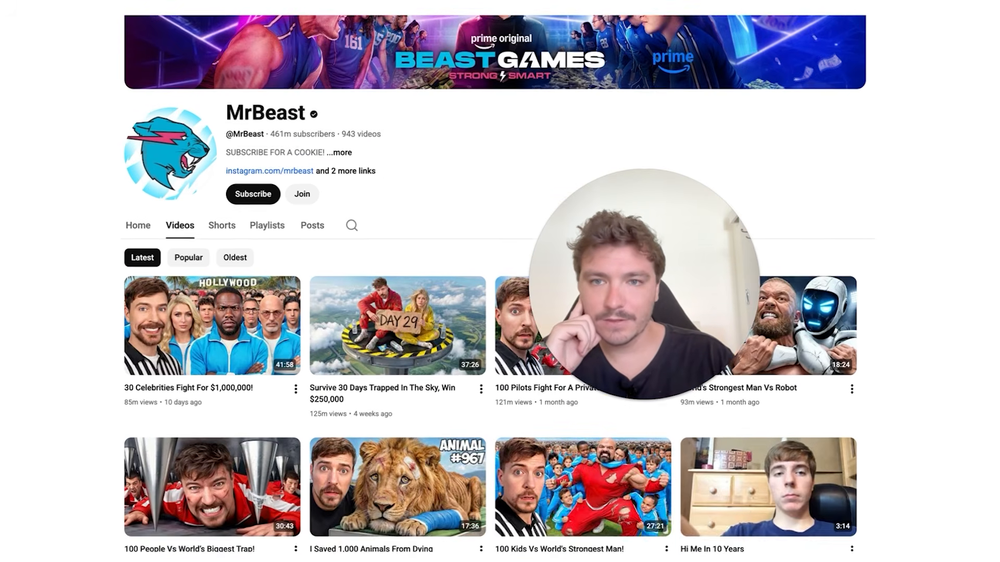
scroll(499, 283, "down", 2)
scroll(498, 284, "down", 2)
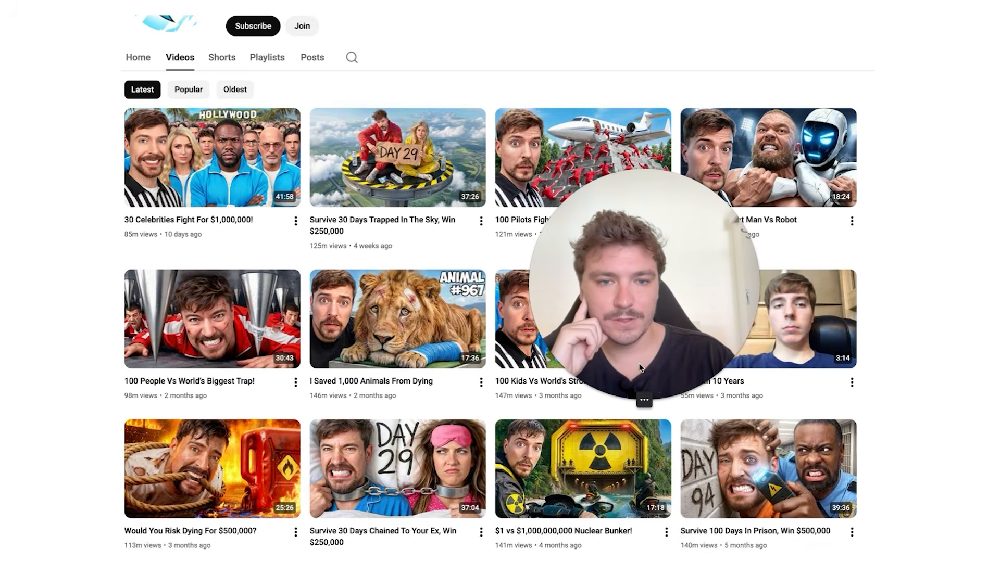
left_click(631, 405)
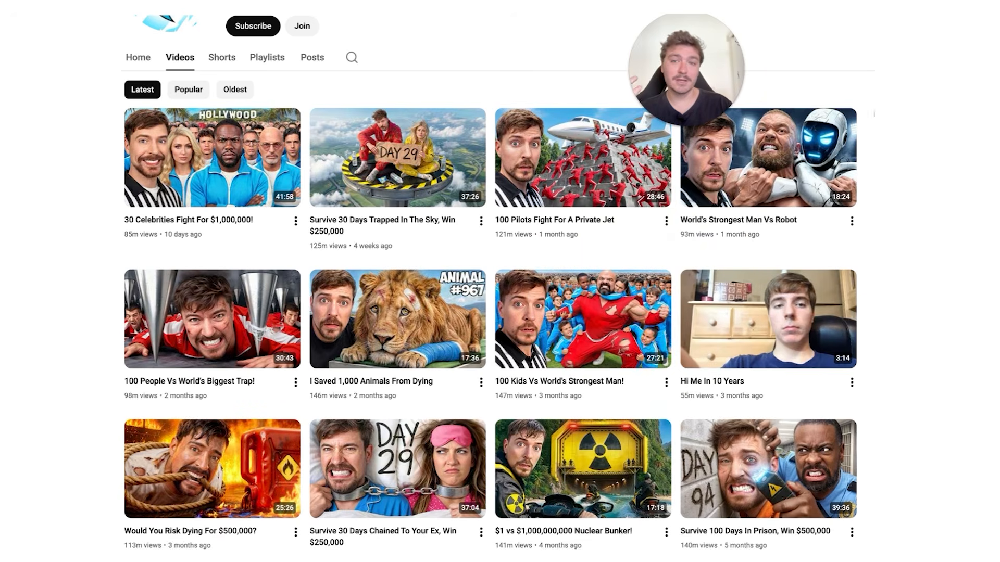
scroll(866, 123, "up", 1)
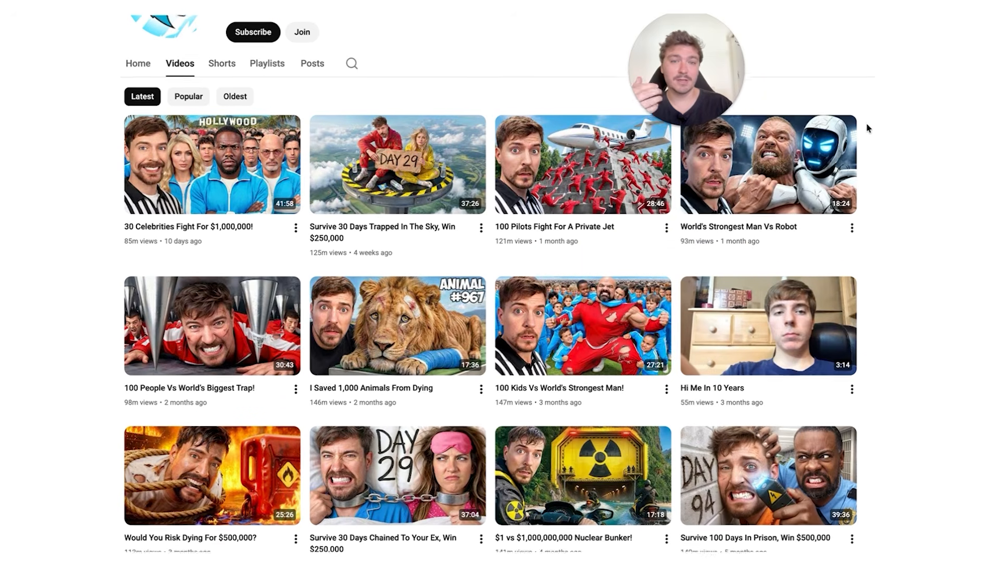
left_click_drag(715, 82, 702, 101)
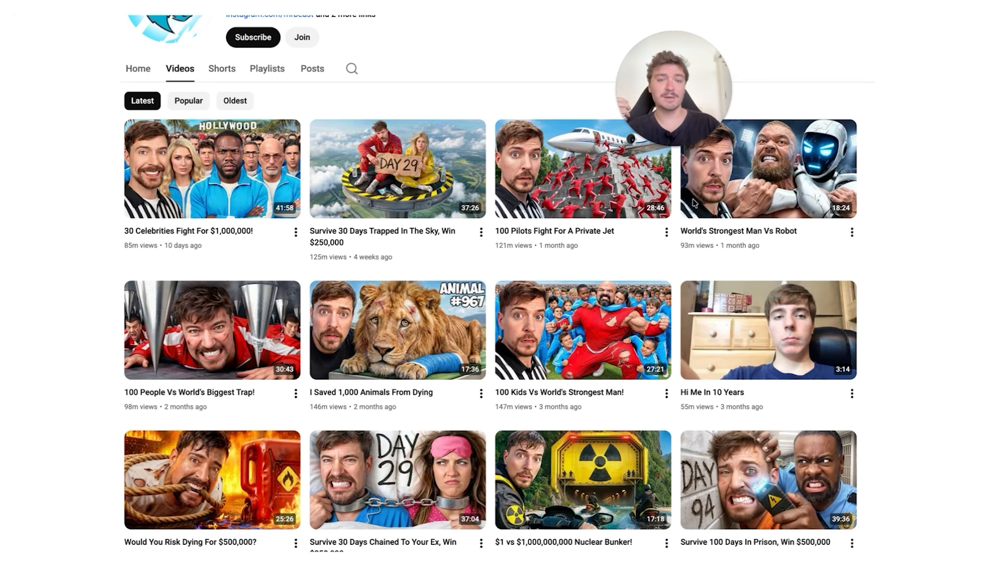
scroll(853, 274, "down", 10)
scroll(853, 274, "up", 6)
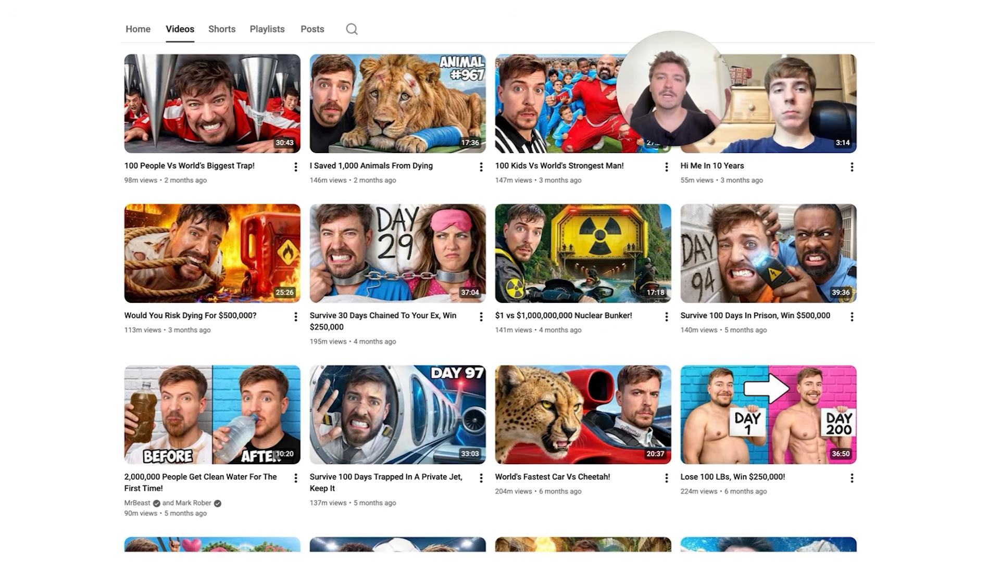
scroll(491, 297, "up", 1)
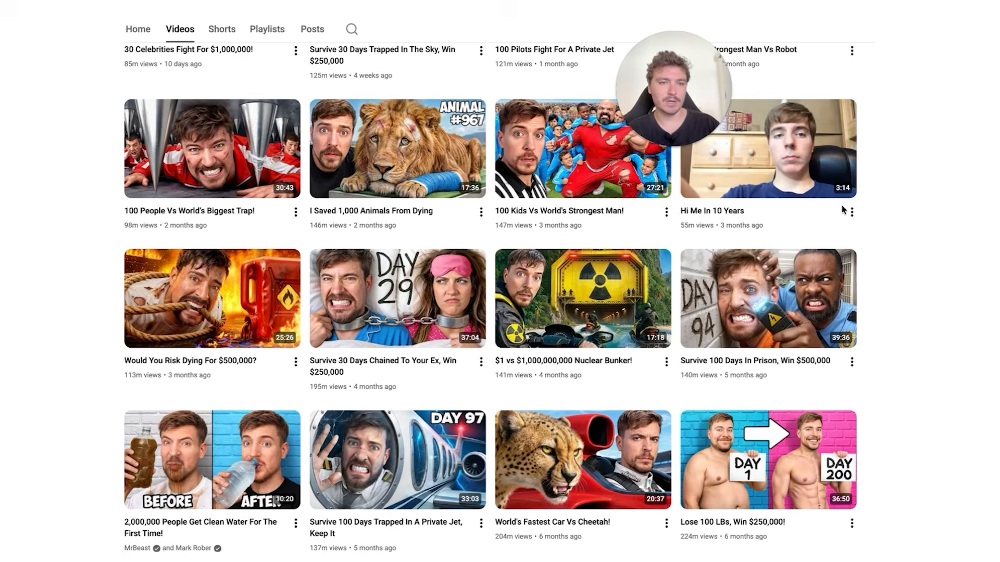
scroll(490, 297, "down", 5)
scroll(490, 297, "down", 2)
scroll(491, 297, "down", 5)
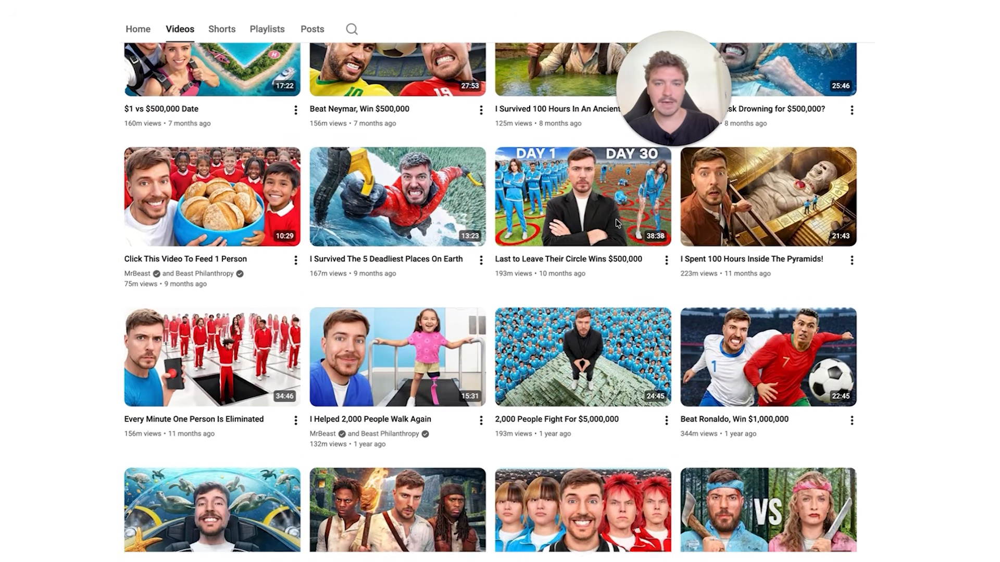
scroll(616, 223, "down", 6)
scroll(616, 223, "down", 1)
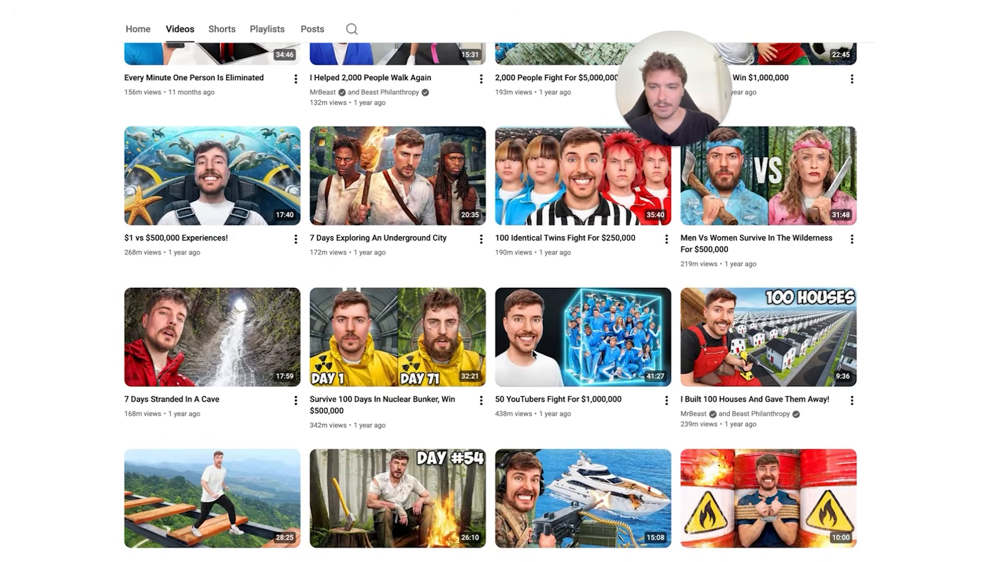
scroll(532, 353, "down", 3)
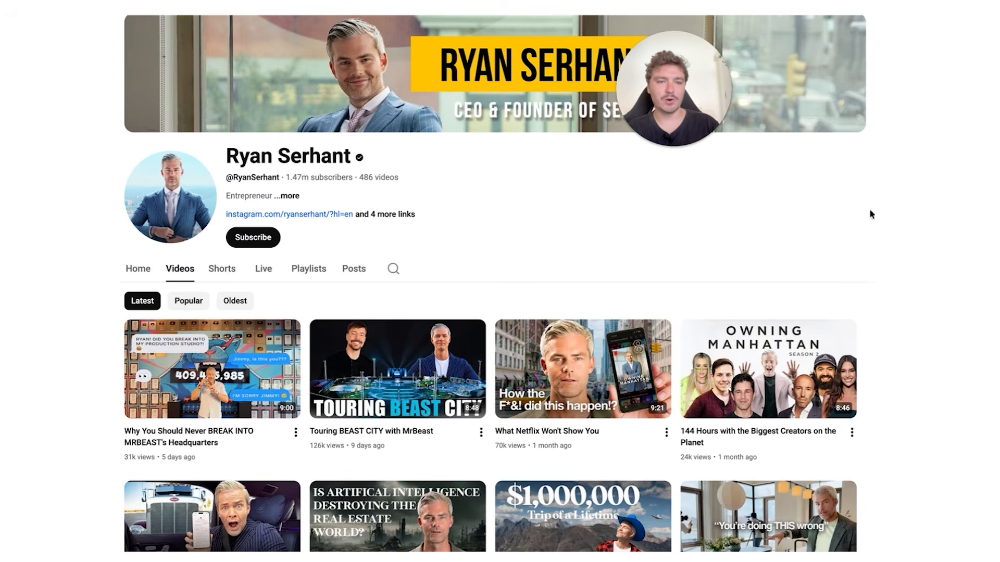
scroll(870, 214, "down", 5)
scroll(870, 214, "up", 2)
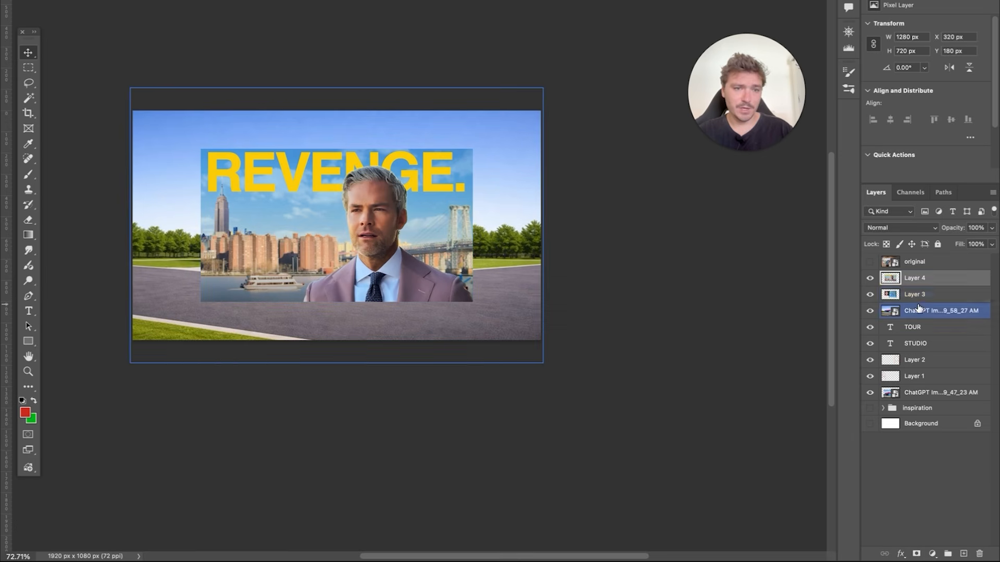
In Photoshop, scale the two pasted reference thumbnails on Layer 3 and Layer 4 to fill the 1920 × 1080 px canvas, and hide both.
left_click(437, 222)
left_click_drag(469, 225, 542, 225)
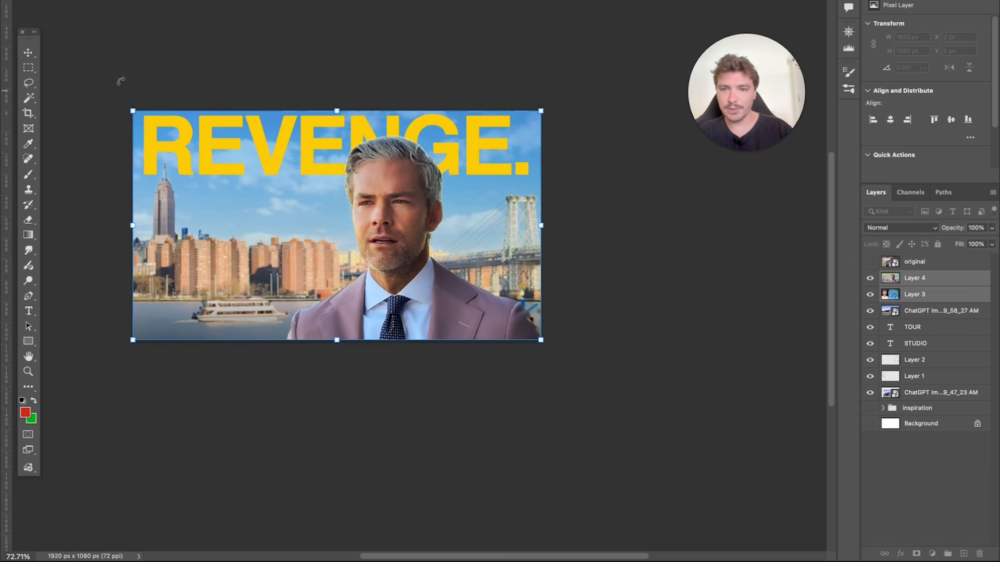
left_click(30, 53)
left_click(870, 278)
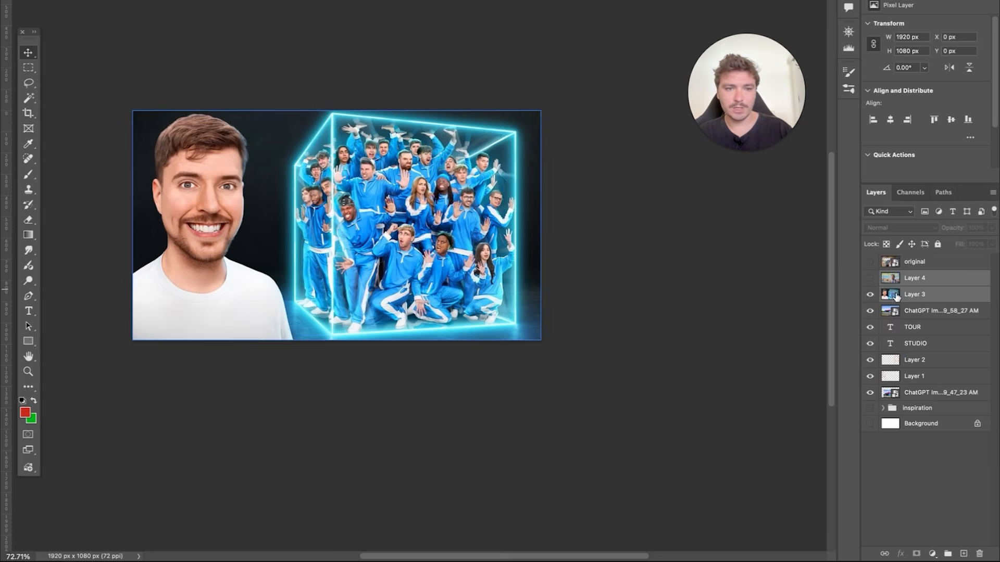
left_click(869, 295)
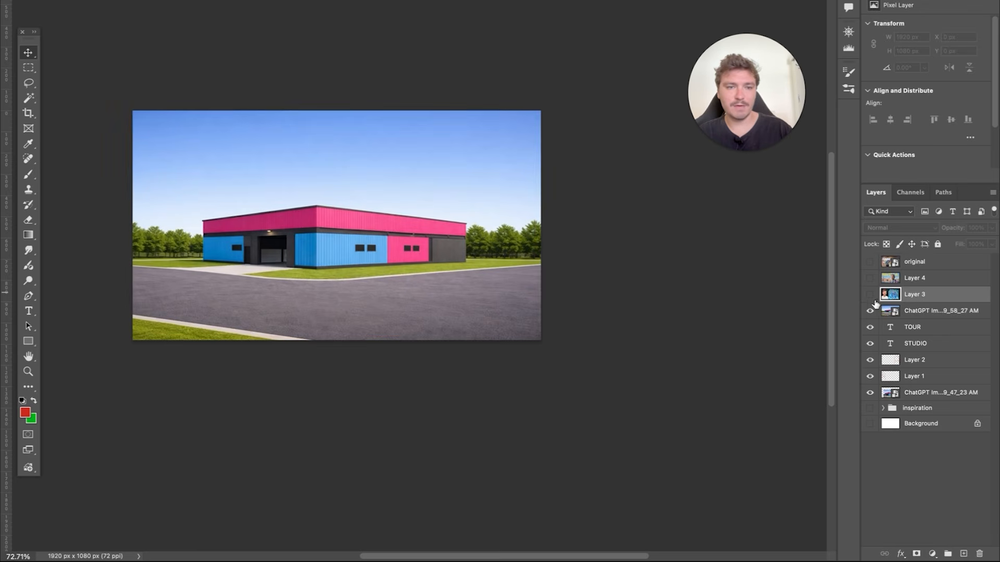
Try shrinking the wide-view warehouse image to 1116 × 744 px, and undo the resize.
left_click(927, 311)
key("ctrl+t")
left_click_drag(340, 86, 337, 146)
key("Return")
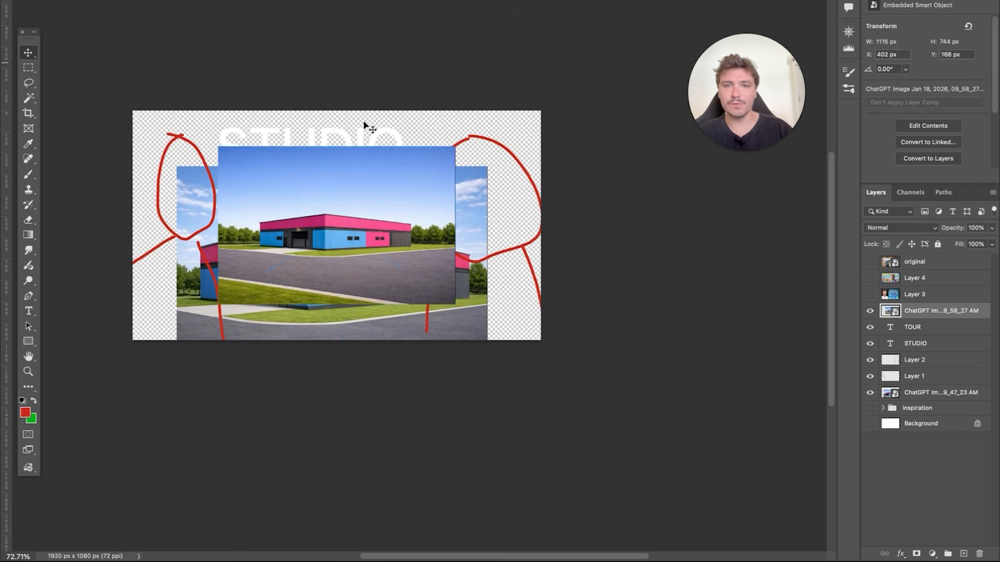
scroll(321, 151, "up", 2)
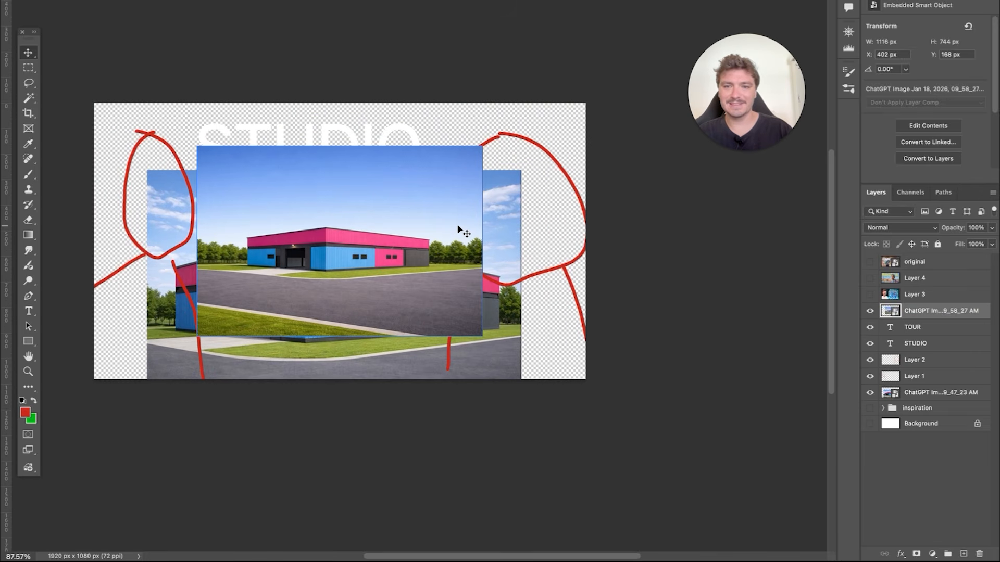
key("ctrl+z")
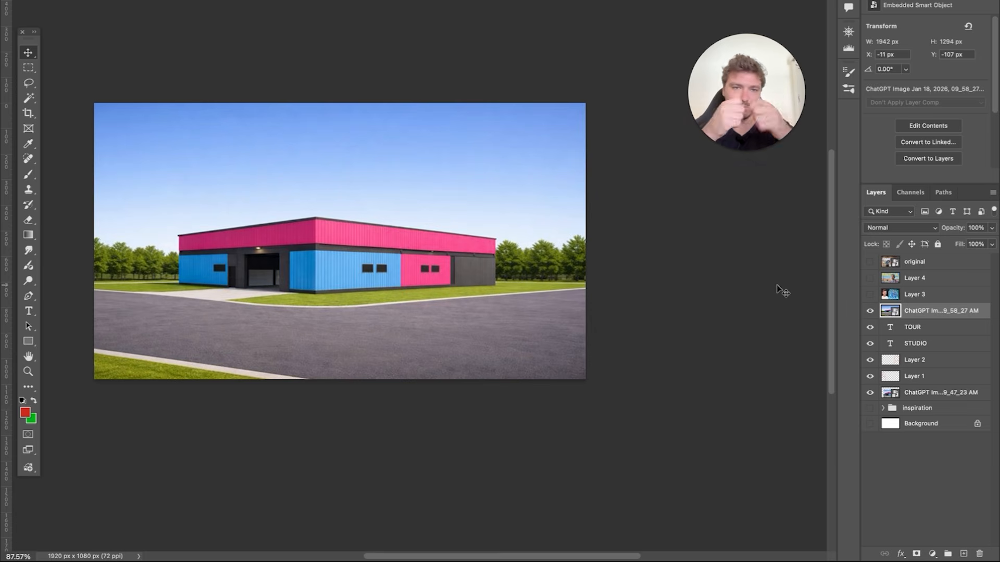
Place the wide-view warehouse image beneath the texts and red outlines, and shift it down to separate the roof from TOUR.
key("ctrl+bracketleft")
key("ctrl+bracketleft")
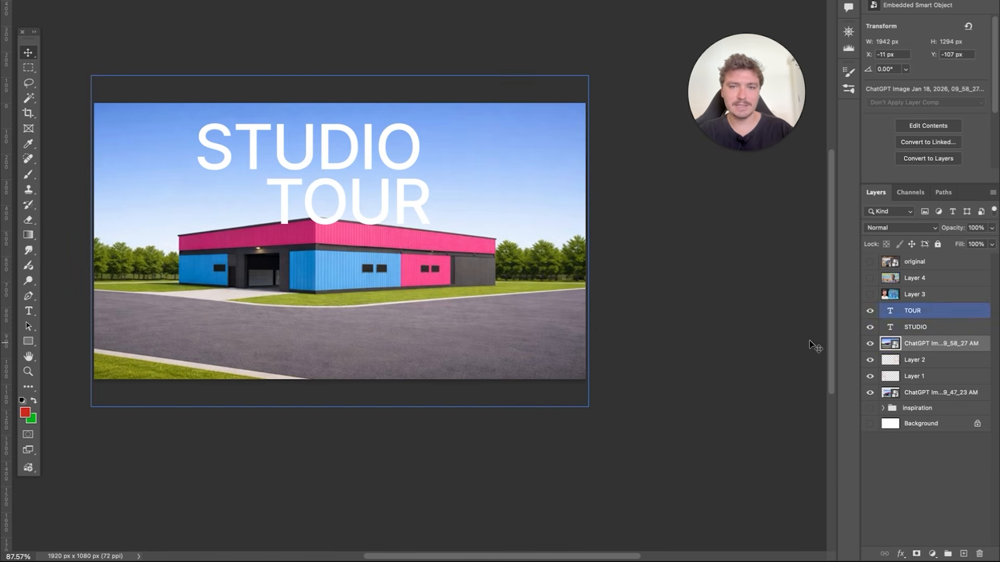
key("ctrl+bracketleft")
key("ctrl+bracketleft")
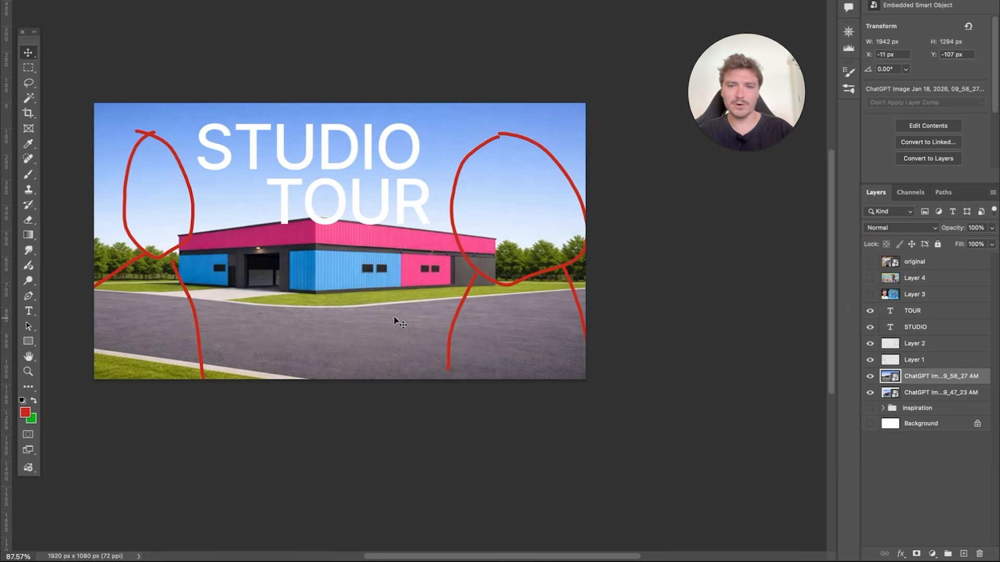
left_click_drag(394, 319, 402, 353)
key("ctrl+t")
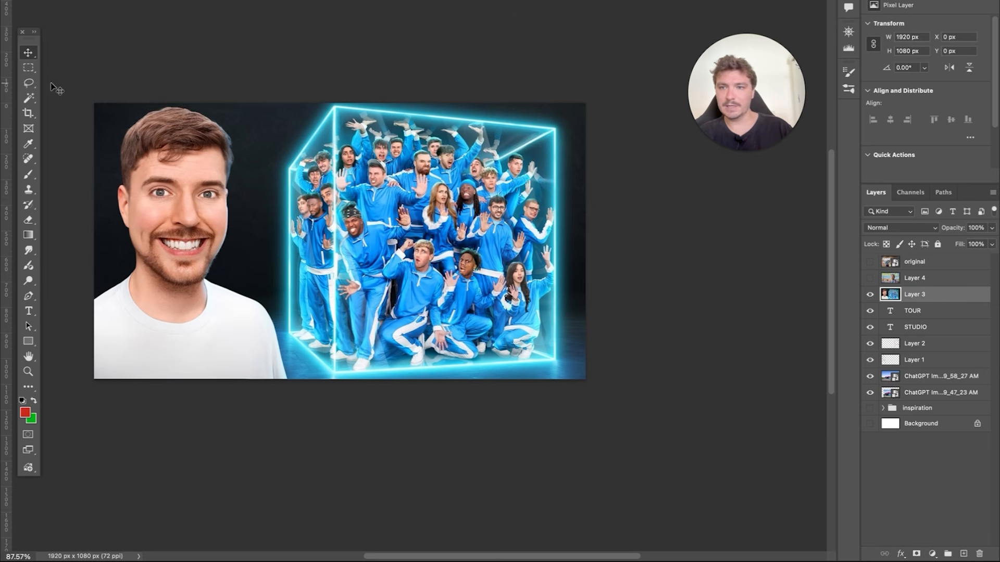
Lasso MrBeast out of the glowing-cube thumbnail onto his own layer and remove the background around him.
key("l")
mouse_move(74, 102)
left_mouse_down()
mouse_move(297, 354)
mouse_move(85, 398)
mouse_move(33, 62)
mouse_move(178, 98)
left_mouse_up()
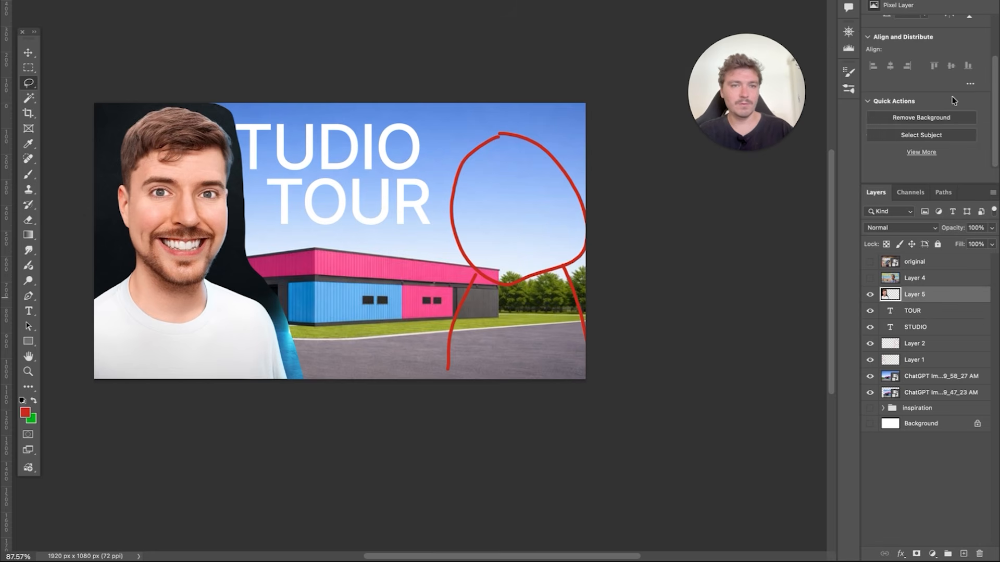
scroll(753, 73, "down", 1)
left_click_drag(743, 74, 695, 94)
left_click(925, 123)
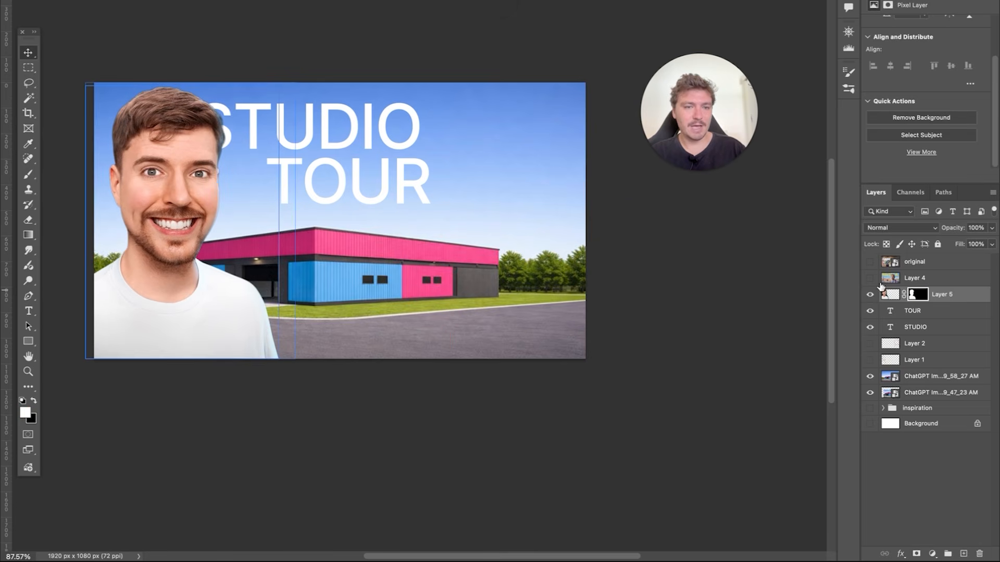
Show the REVENGE thumbnail and cut the man in the suit out onto his own masked layer.
left_click(869, 279)
left_click(892, 280)
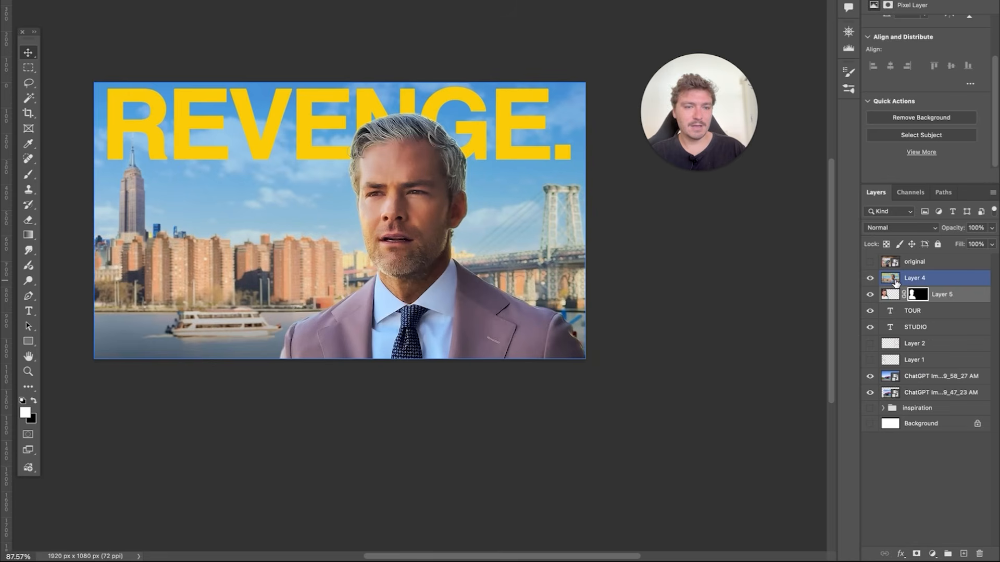
left_click(29, 83)
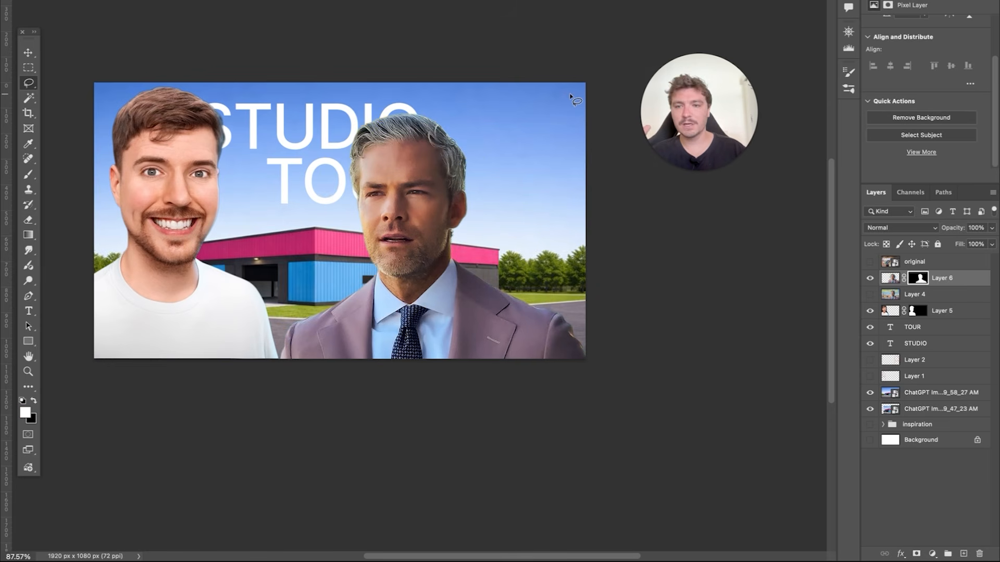
Move the suited man to the side of the canvas opposite MrBeast and enlarge him, leaving TOUR uncovered.
left_click(28, 52)
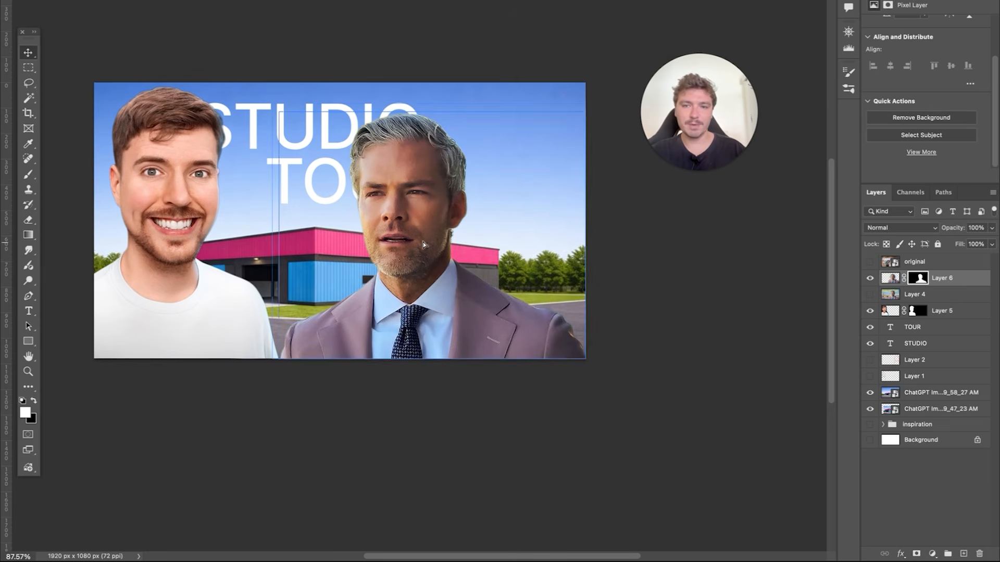
left_click_drag(412, 213, 503, 213)
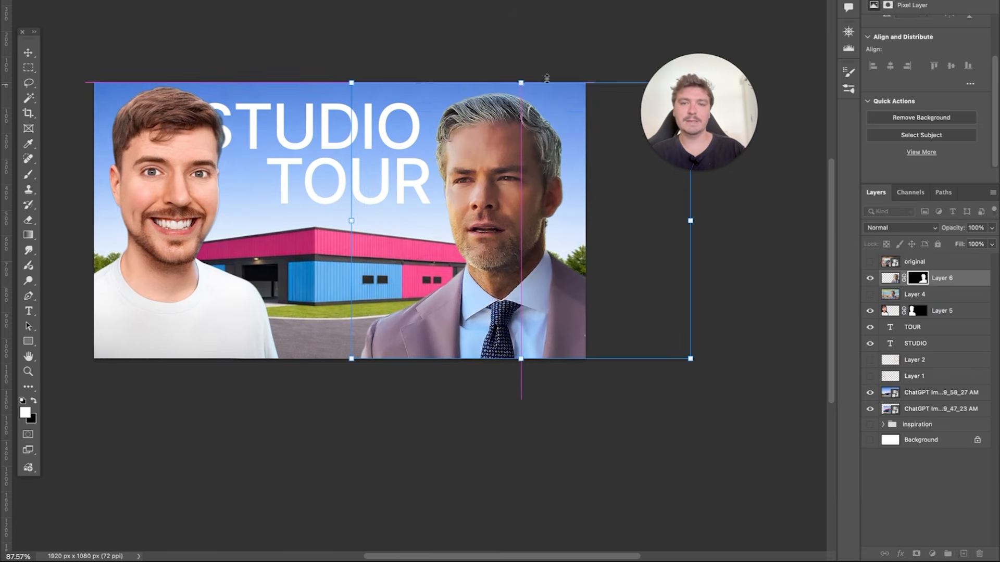
left_click_drag(481, 159, 496, 165)
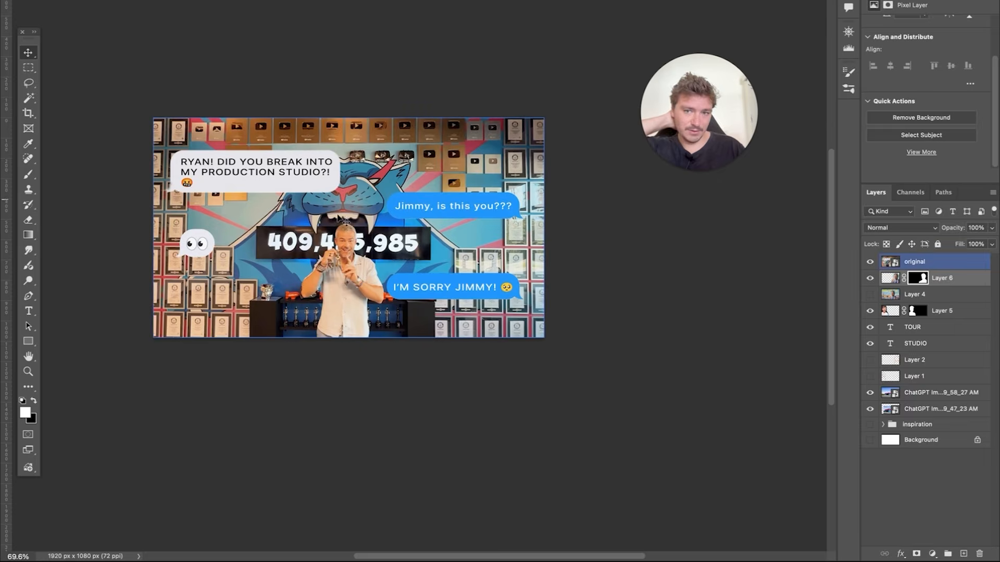
Compare the mockup with the original headquarters thumbnail, and hide the original layer again.
left_click(465, 92)
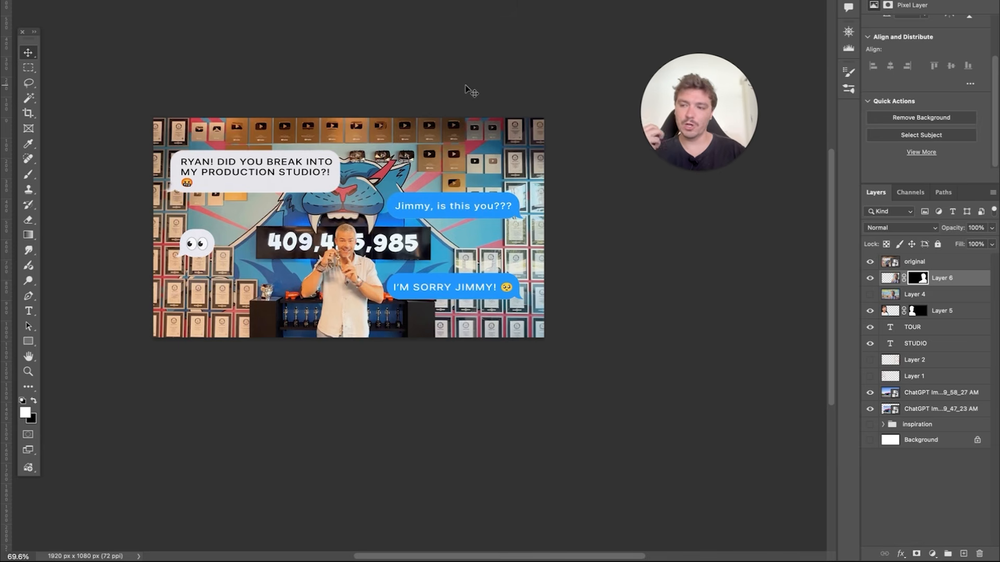
left_click(873, 264)
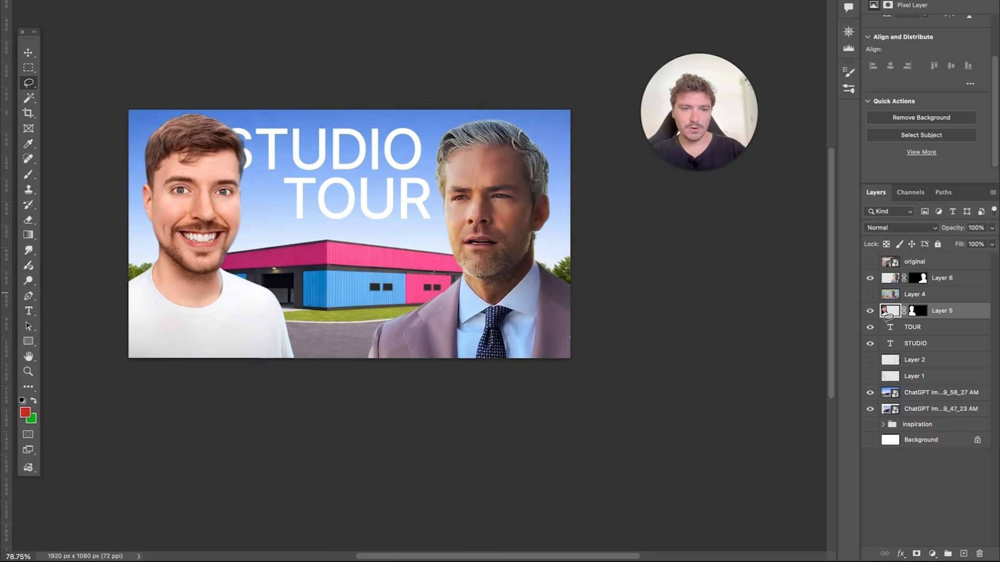
Select the layer mask of the MrBeast cutout and examine its edge around the hair up close.
left_click(918, 313)
scroll(206, 150, "up", 3)
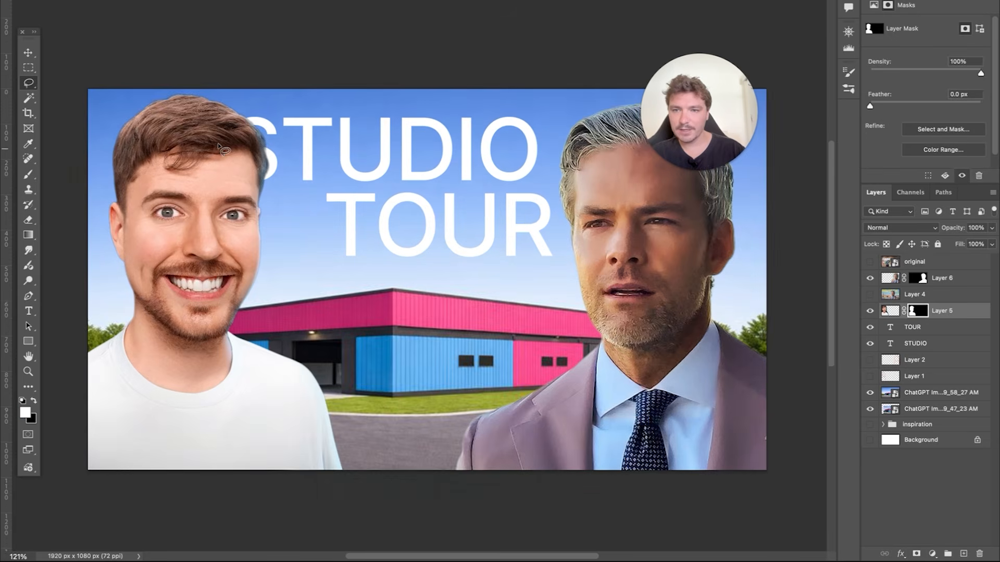
scroll(221, 149, "up", 3)
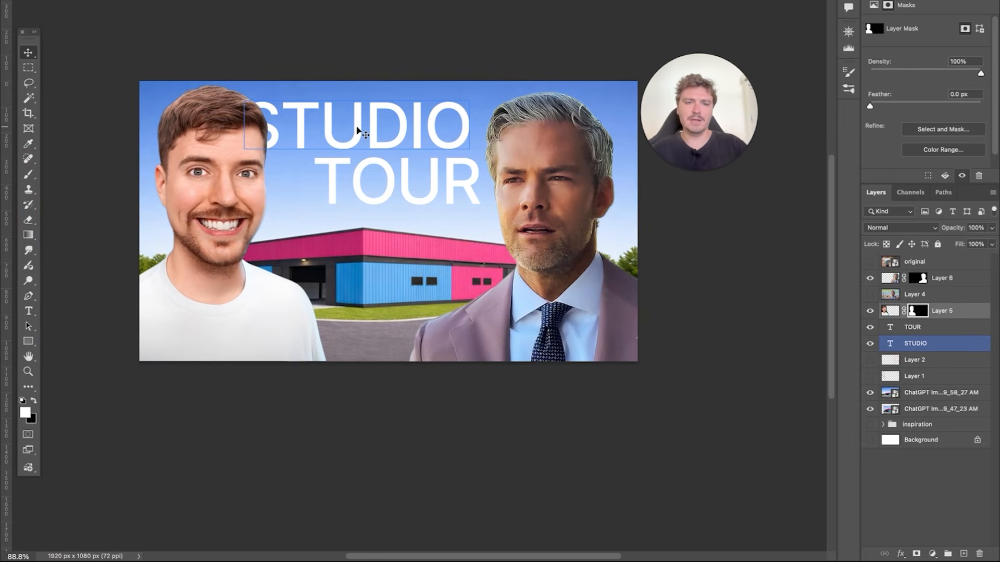
Move the STUDIO and TOUR titles together away from MrBeast's hair, and nudge the suited man slightly outward to clear them.
scroll(458, 141, "up", 1)
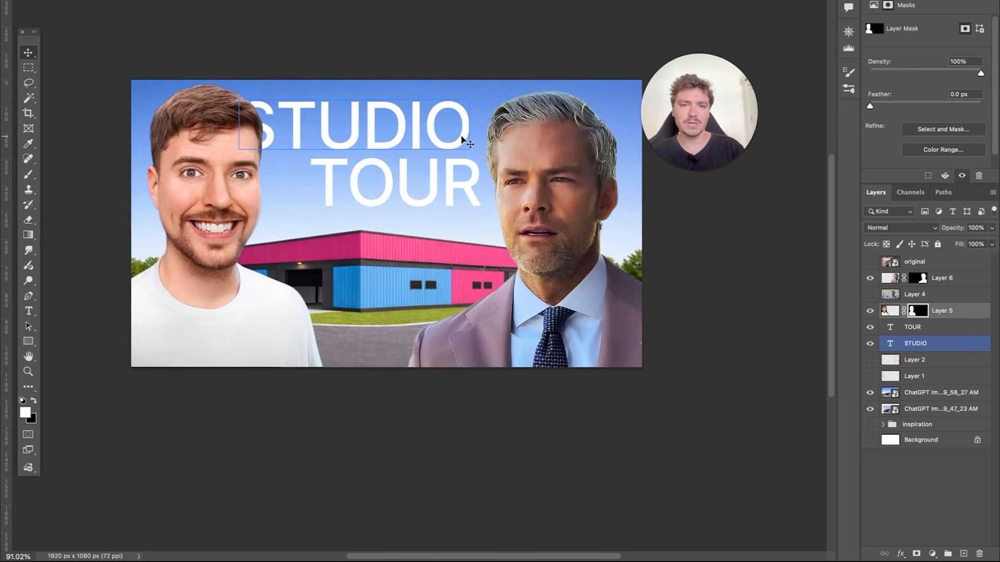
scroll(462, 141, "right", 1)
left_click(263, 213)
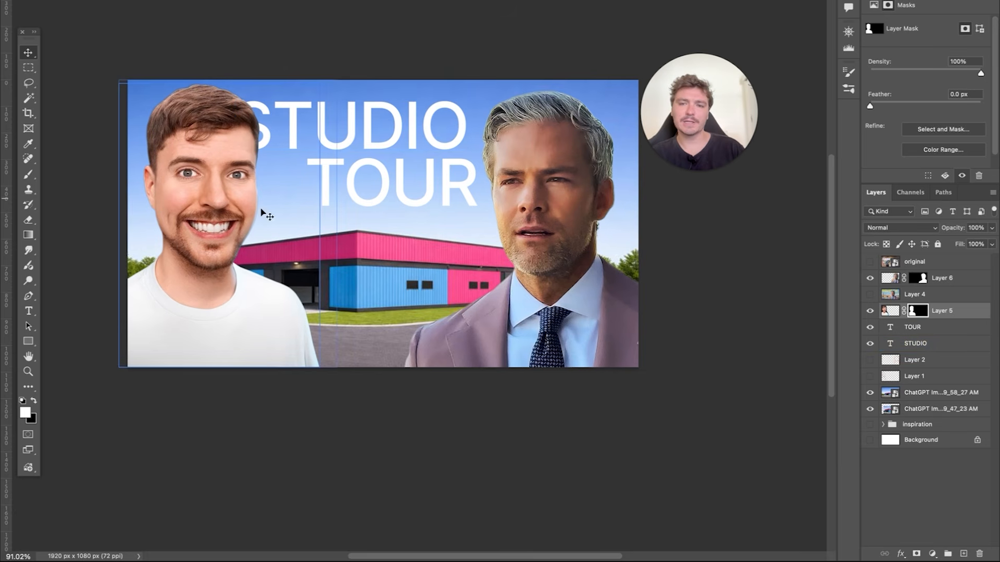
left_click(963, 327)
left_click(947, 344, "shift")
left_click_drag(452, 122, 474, 133)
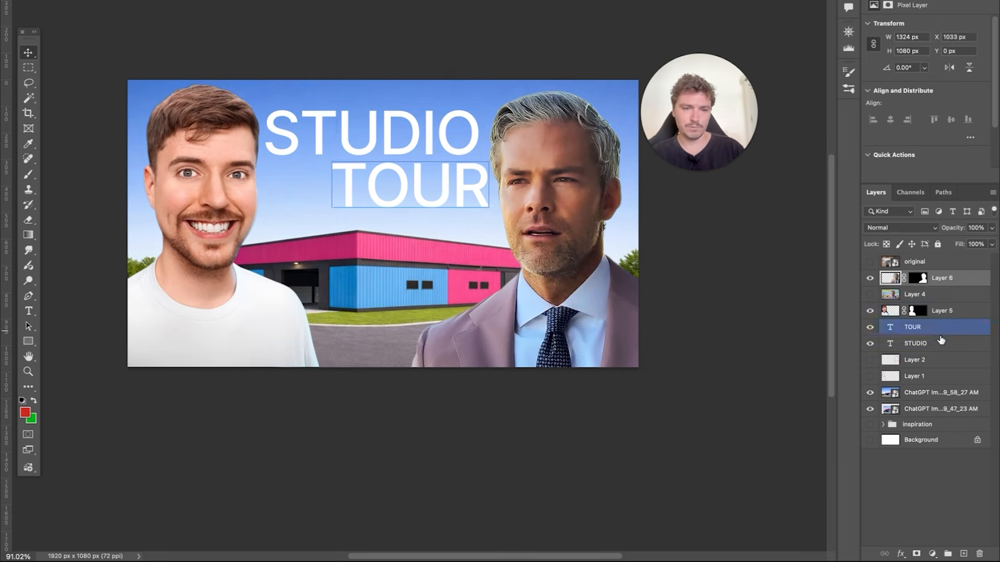
Shift MrBeast and the suited man slightly towards their outer canvas edges, placing them at X about -52 px and 1063 px.
left_click(939, 332)
left_click(917, 341)
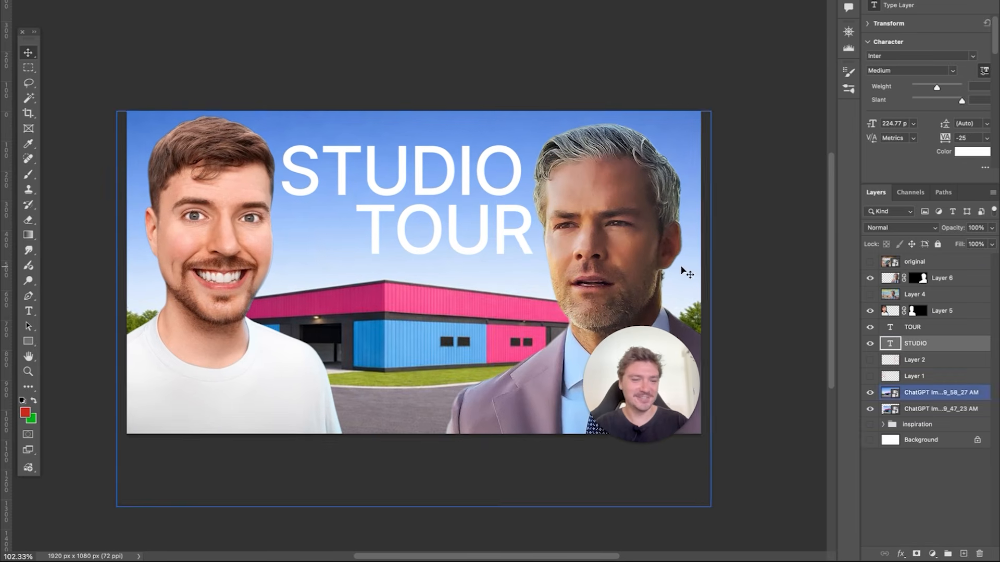
scroll(681, 267, "right", 1)
left_click(912, 328, "shift")
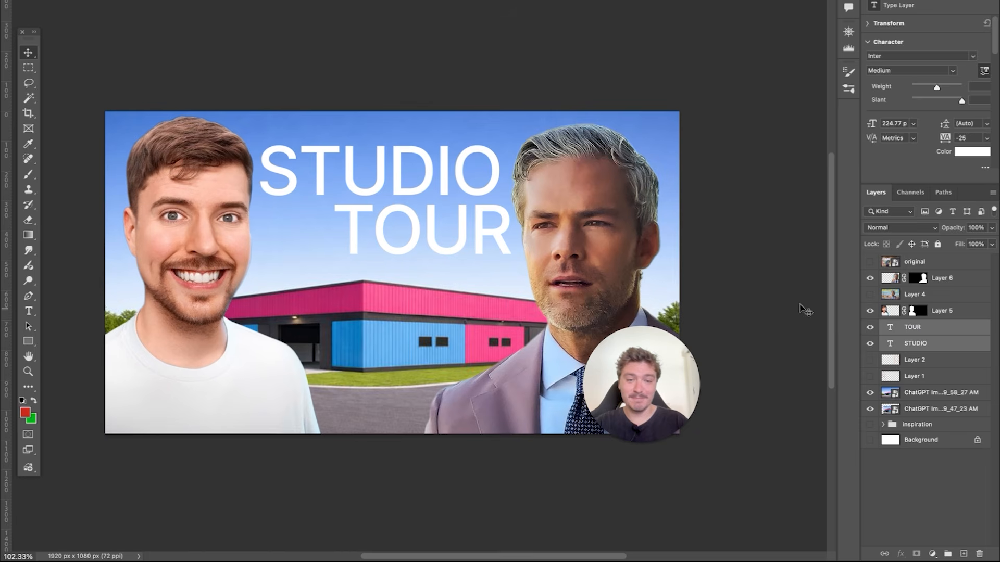
left_click(591, 260)
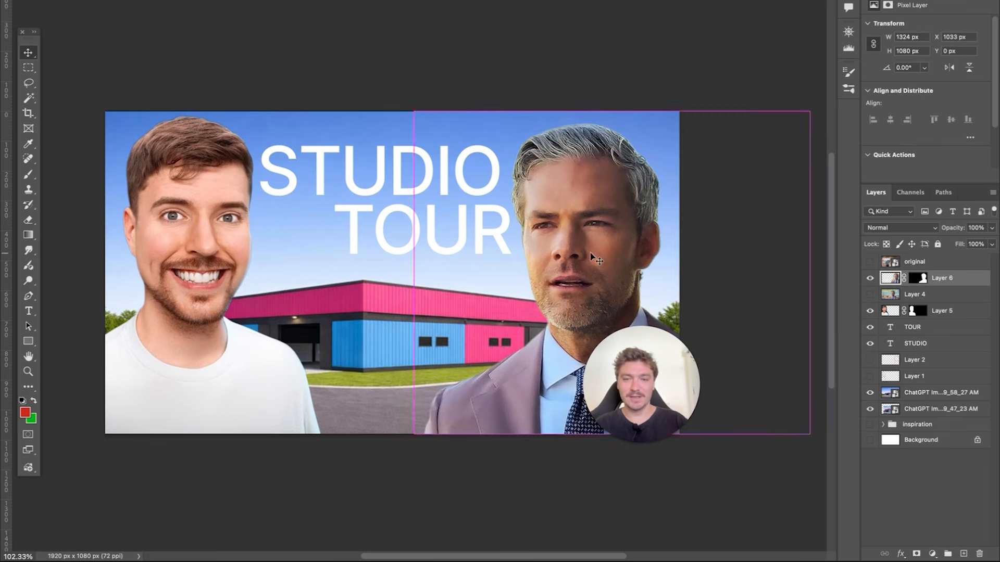
left_click_drag(189, 281, 183, 281)
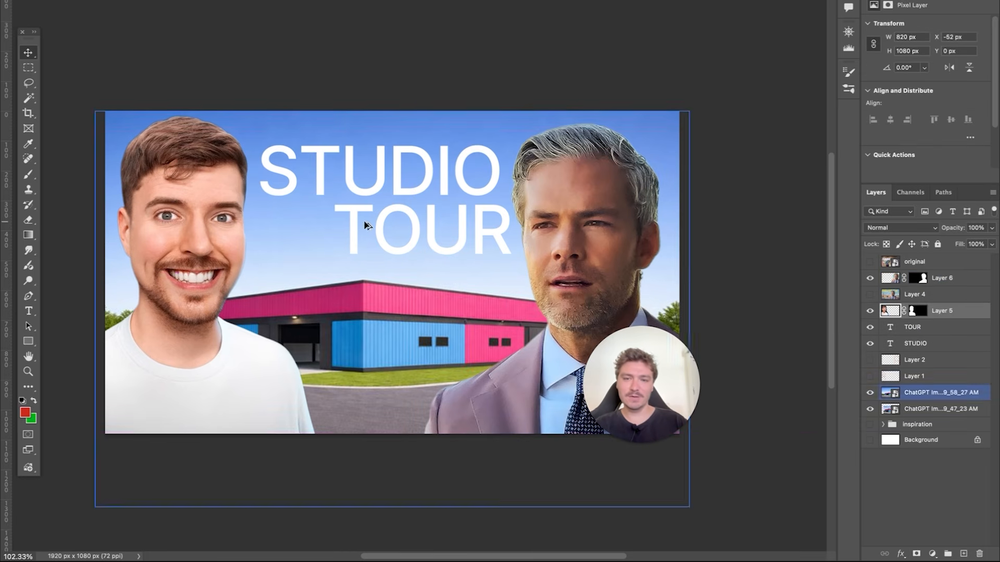
scroll(364, 223, "down", 5)
left_click(457, 264)
scroll(457, 263, "up", 5)
scroll(522, 182, "down", 4)
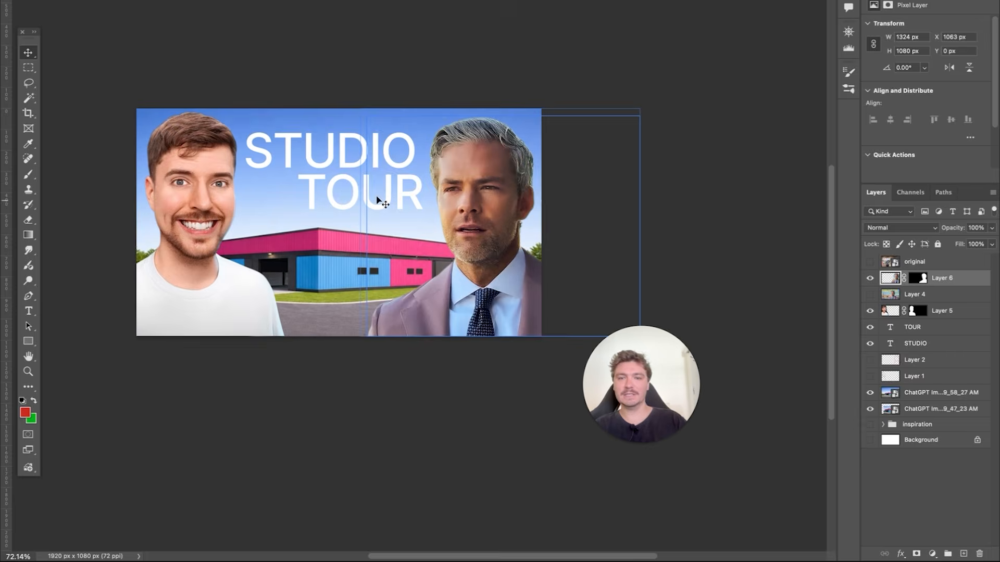
Align the start of TOUR with STUDIO above it and centre the two title lines between the portraits.
scroll(380, 198, "up", 4)
left_click_drag(428, 194, 369, 198)
left_click(374, 160, "shift")
left_click_drag(394, 160, 400, 161)
left_click(365, 235)
scroll(313, 234, "up", 1)
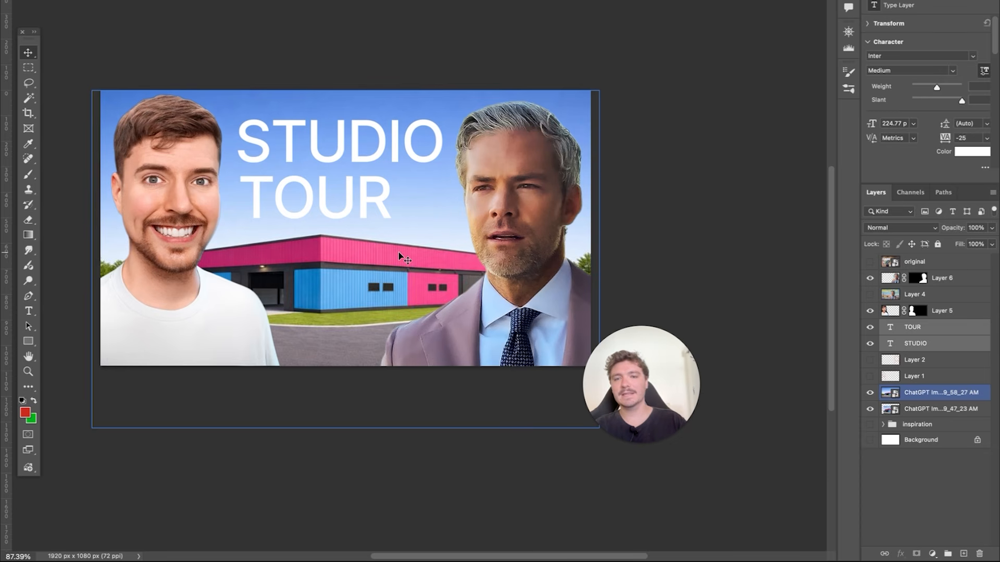
Apply a Camera Raw filter to the warehouse image with Sharpening at 134 and Noise Reduction at about 58.
left_click(404, 257)
scroll(343, 271, "up", 2)
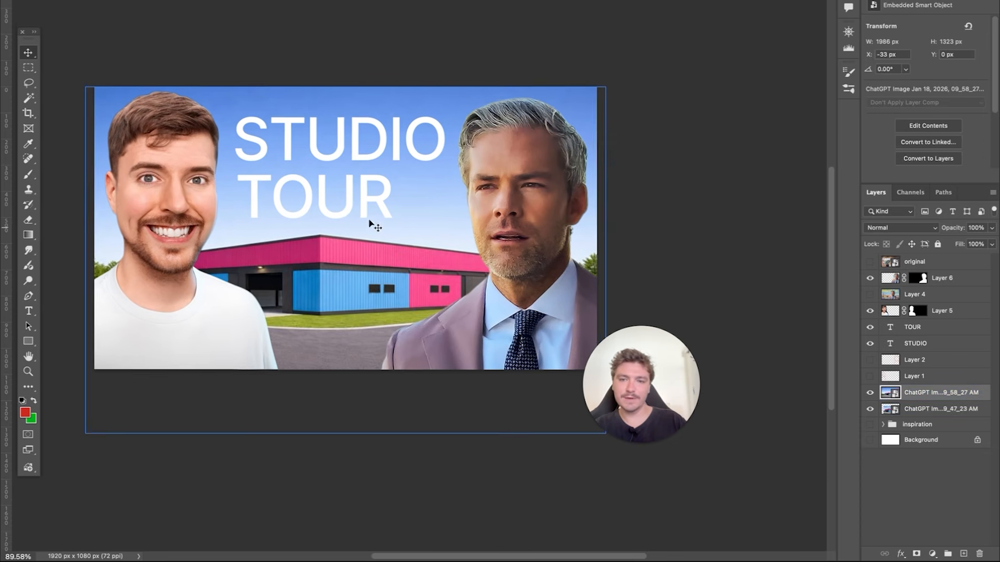
left_click(286, 0)
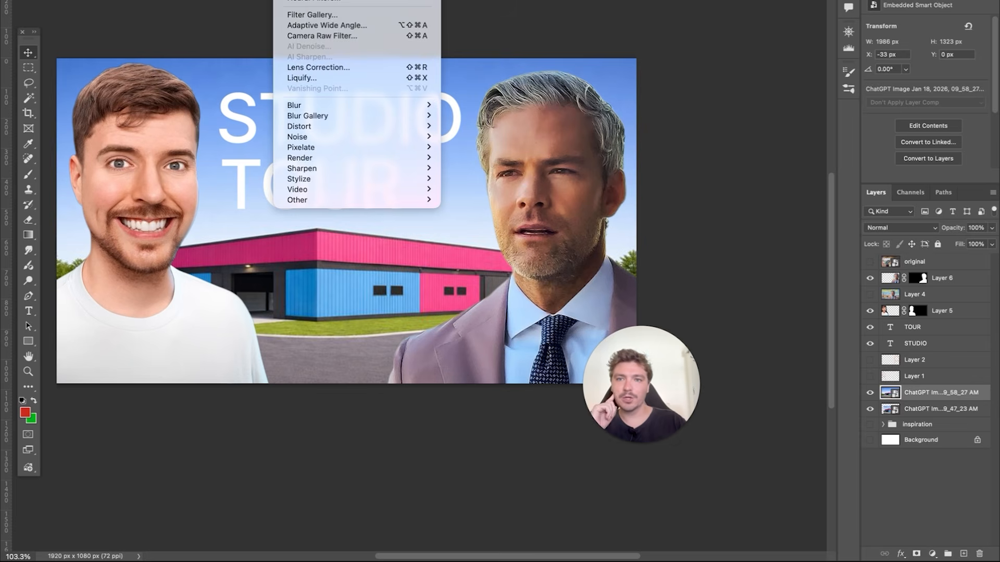
left_click(306, 1)
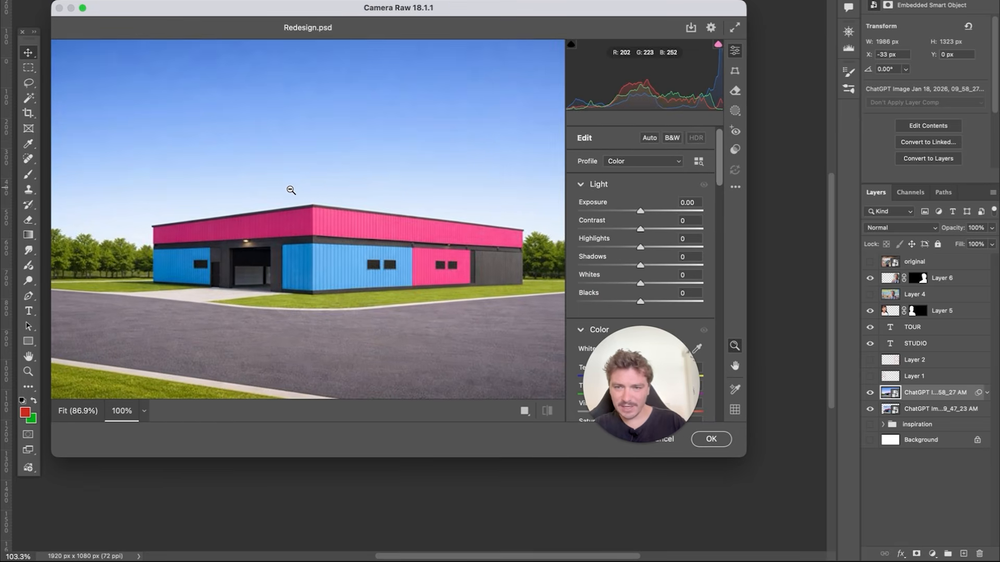
left_click_drag(722, 166, 713, 303)
left_click_drag(617, 213, 791, 245)
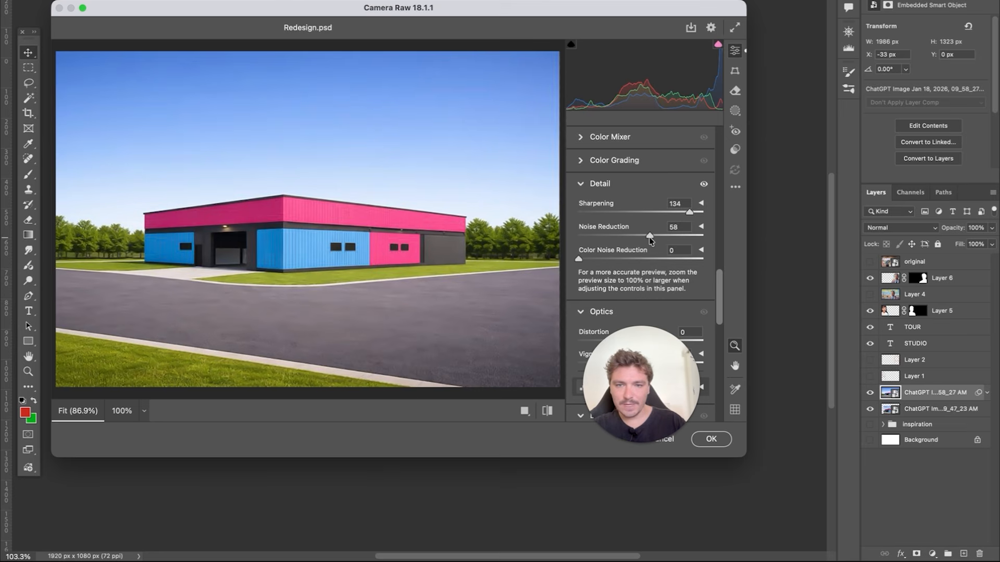
left_click_drag(634, 213, 653, 214)
left_click_drag(718, 285, 725, 143)
left_click_drag(640, 171, 649, 172)
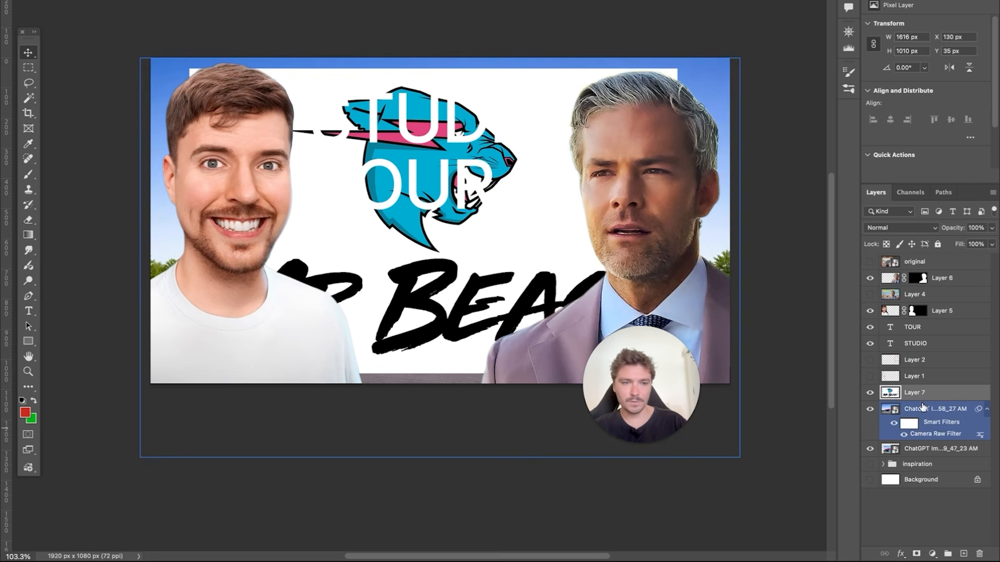
Split the pasted MrBeast logo into separate panther-head and wordmark layers above the portraits, and delete the full logo layer.
left_click(920, 398)
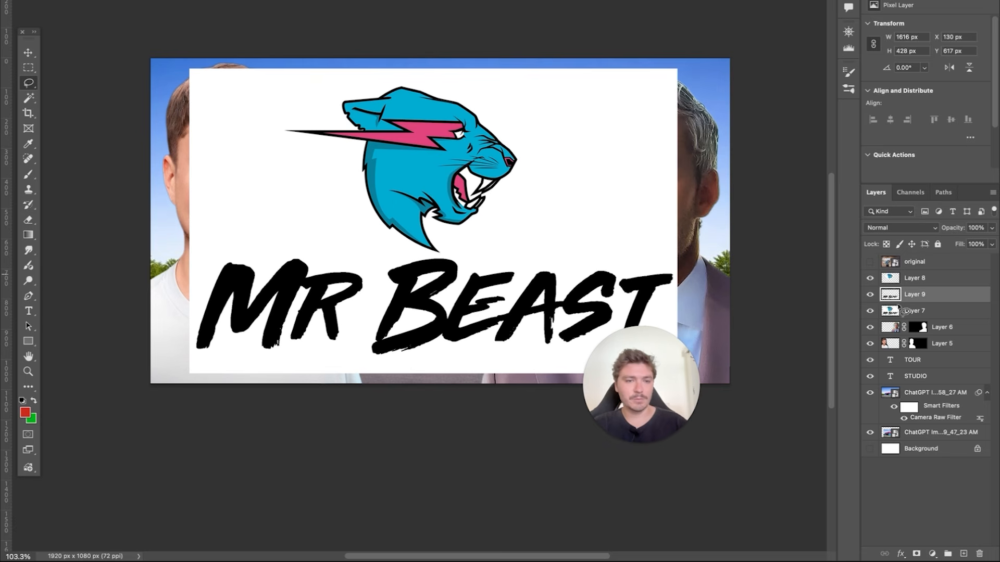
left_click(932, 312)
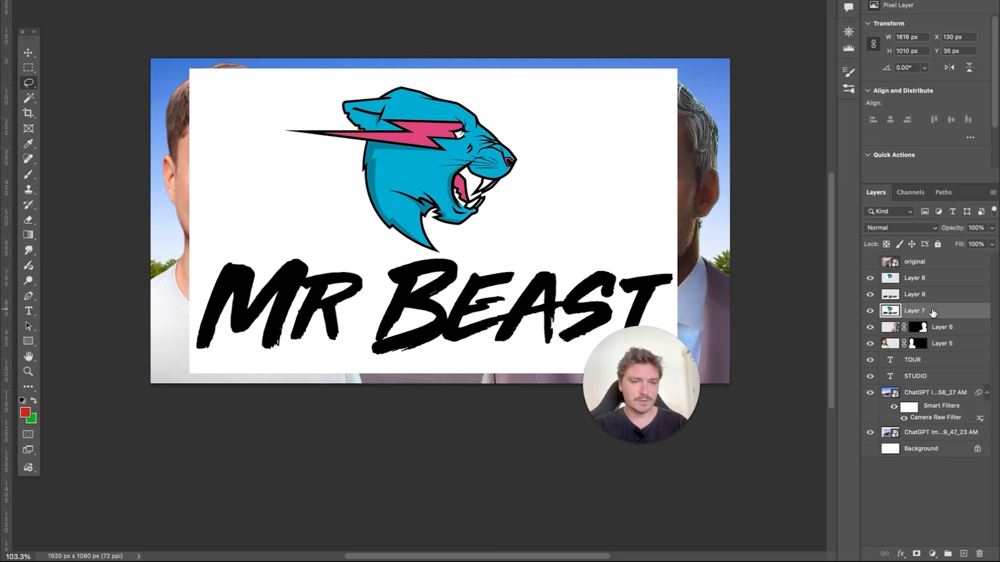
Remove the white background from the Mr Beast wordmark layer and convert it to a smart object.
left_click(916, 295)
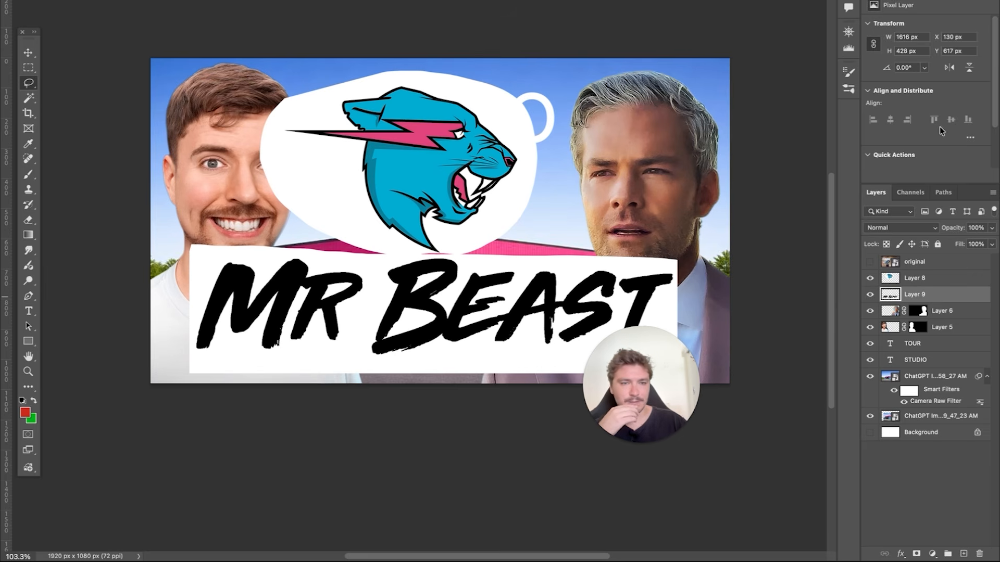
scroll(932, 125, "down", 2)
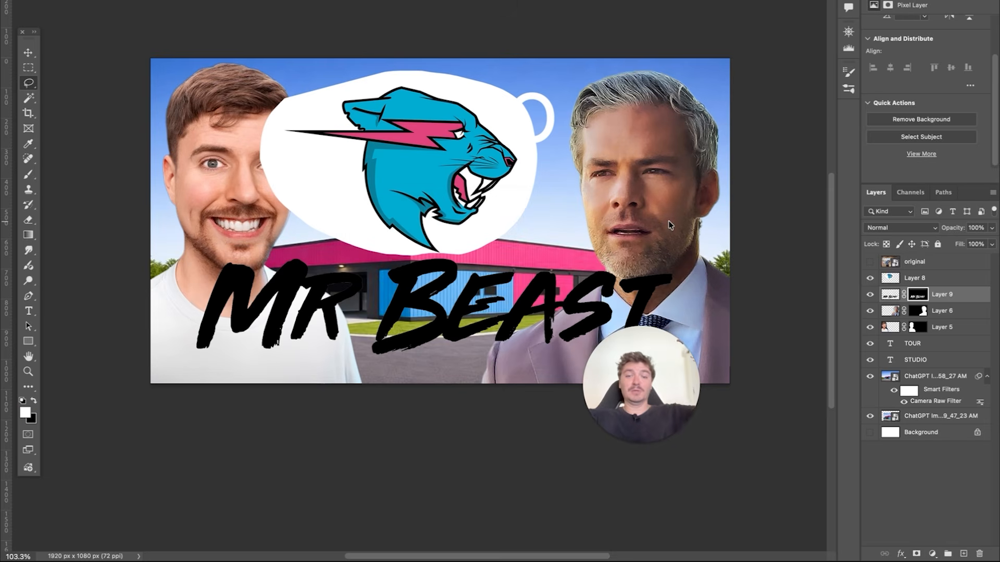
right_click(964, 296)
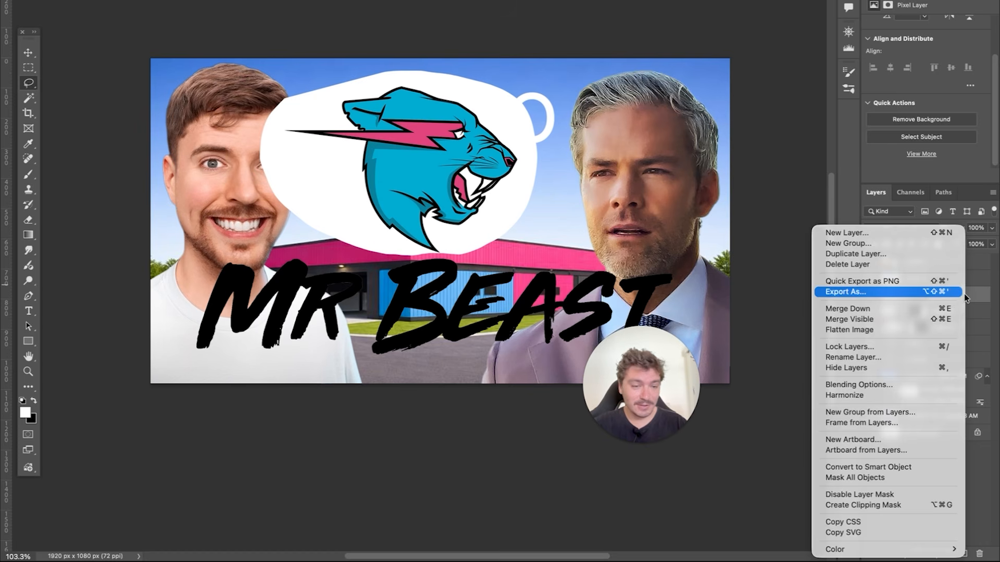
left_click(880, 467)
Select and delete the white background around the panther head, and give the wordmark a white Color Overlay.
left_click(935, 280)
key("w")
left_click(313, 166)
key("Delete")
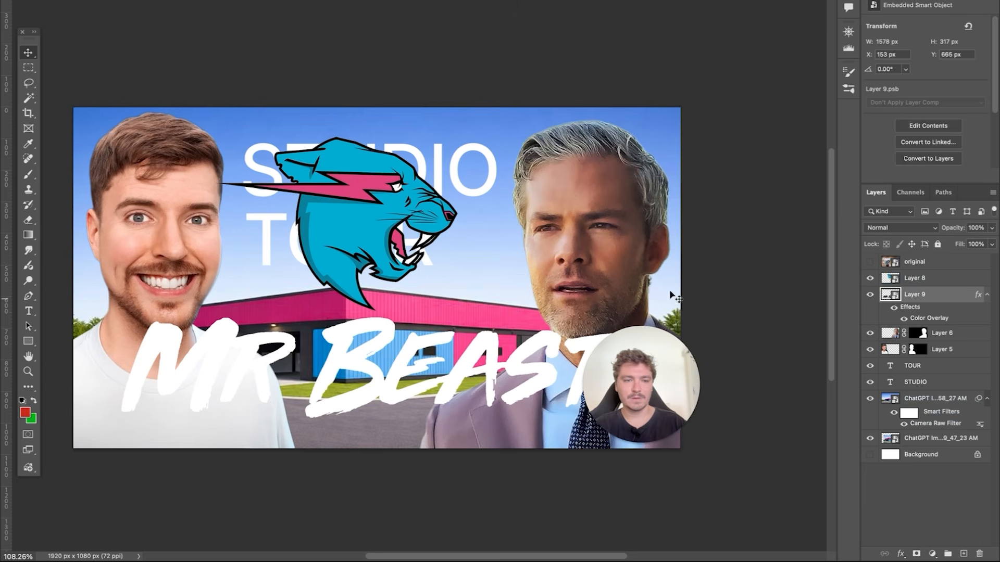
Scale the Mr Beast wordmark down to about 393 by 79 px and place it on the warehouse's pink roofline.
key("ctrl+t")
left_click_drag(621, 317, 459, 353)
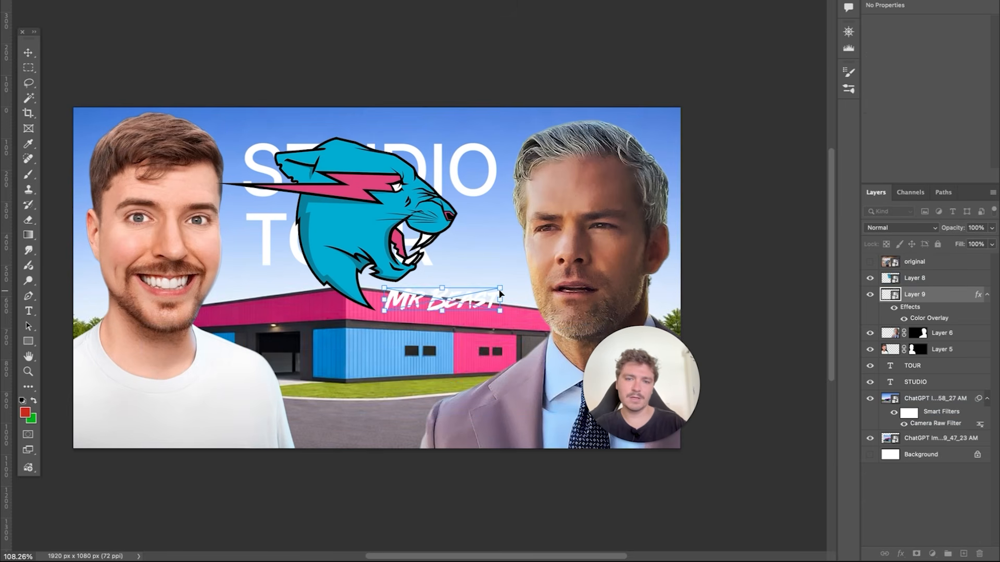
left_click_drag(501, 290, 509, 286)
key("Return")
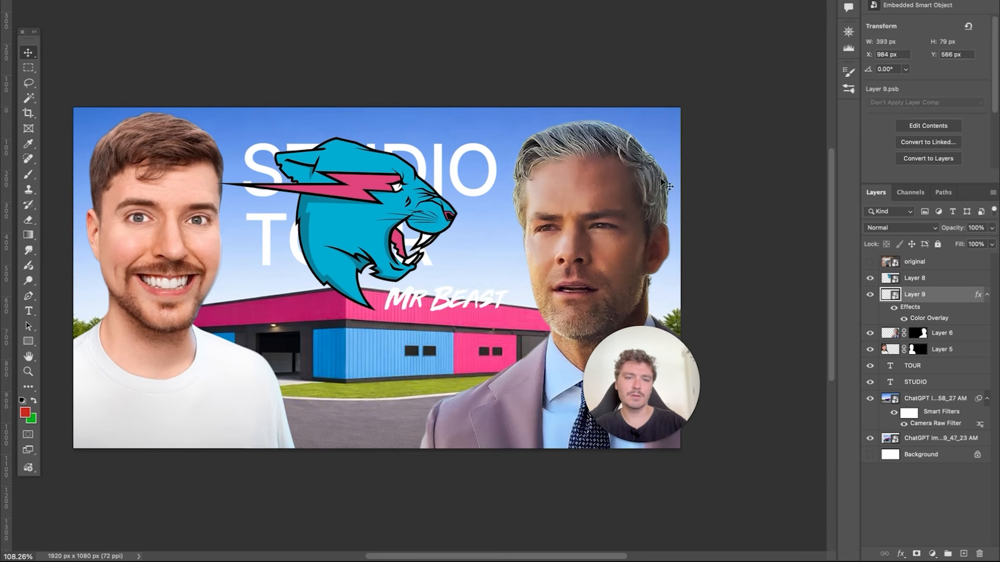
Shrink the panther head to about 292 by 206 px, tilt it about -3.57°, and place it beside the end of TOUR.
left_click(906, 278)
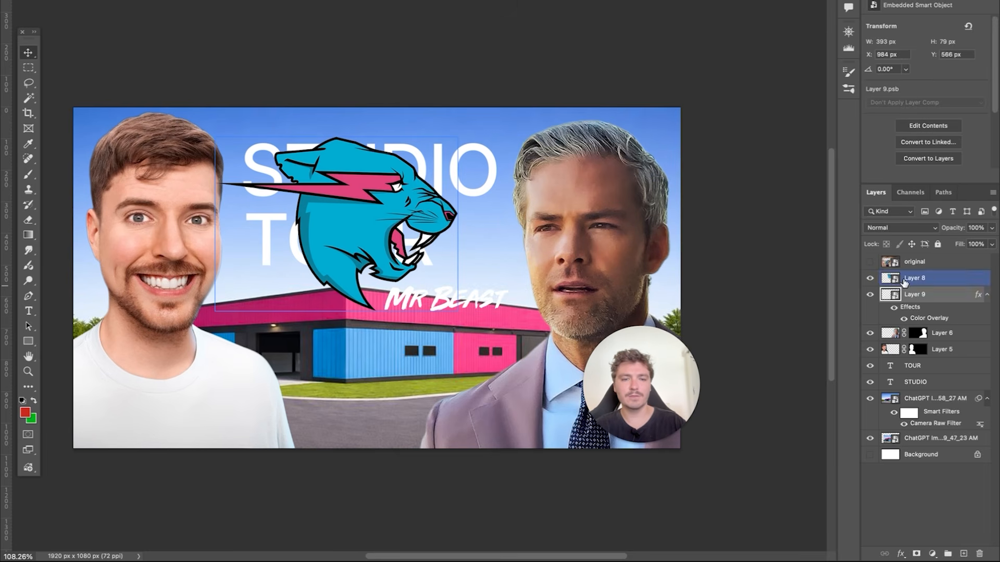
left_click_drag(430, 207, 378, 238)
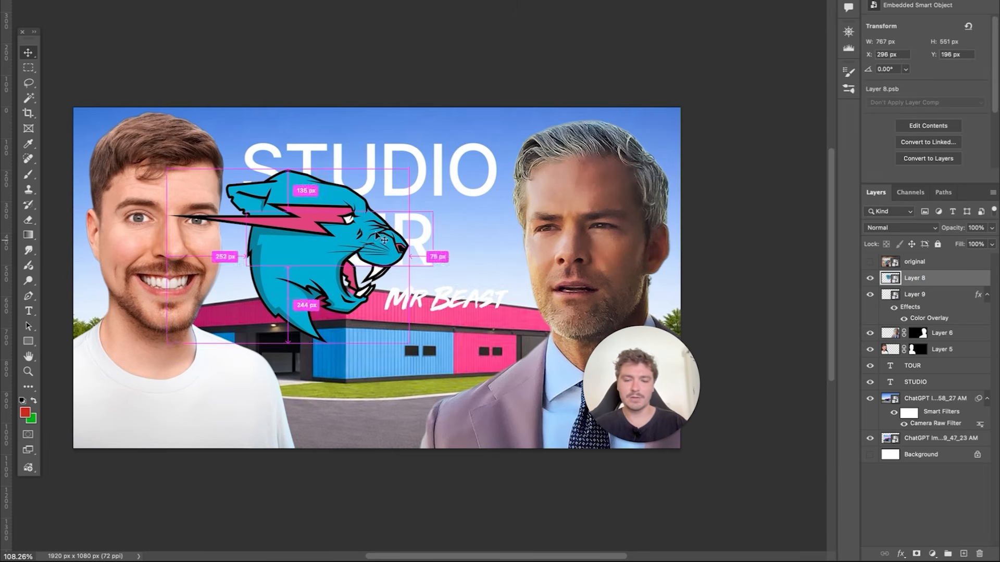
key("super+t")
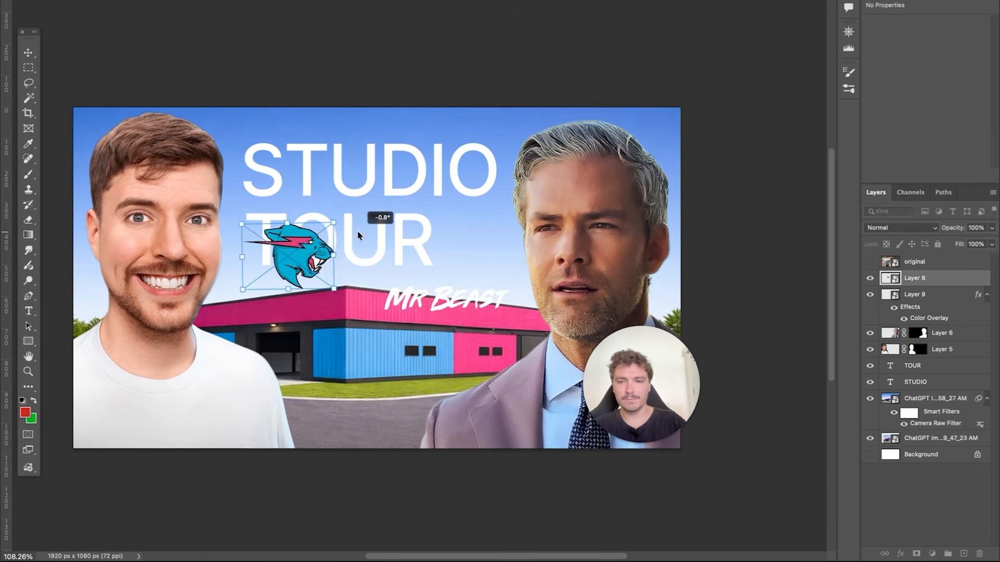
left_click_drag(358, 232, 358, 232)
left_click_drag(307, 256, 481, 300)
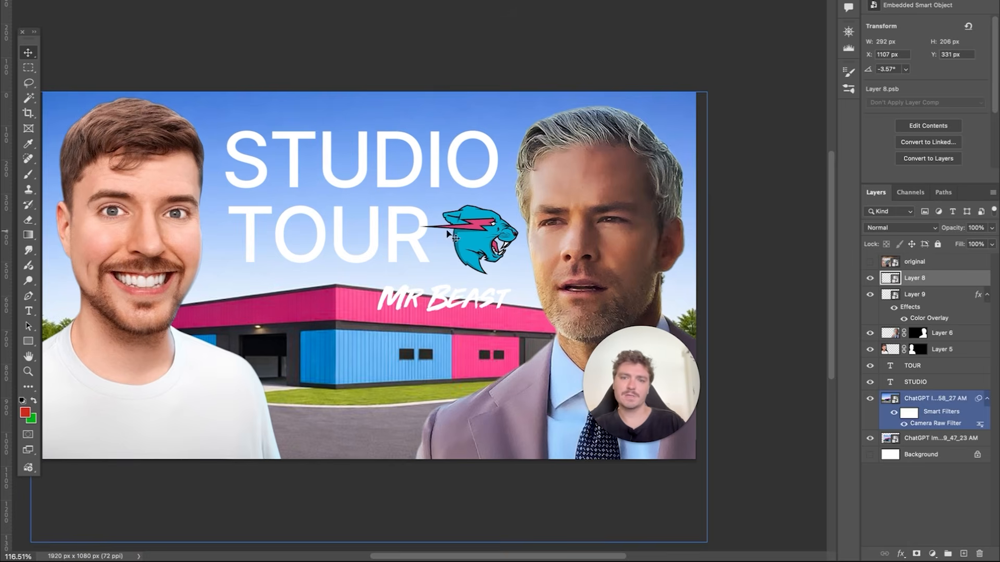
left_click_drag(461, 232, 448, 229)
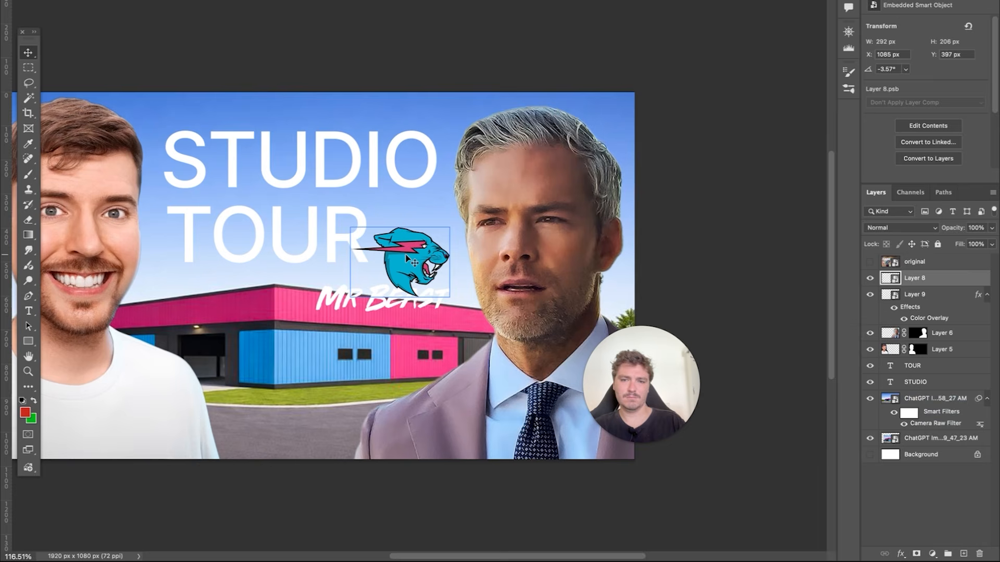
left_click_drag(410, 258, 409, 233)
scroll(443, 283, "down", 6)
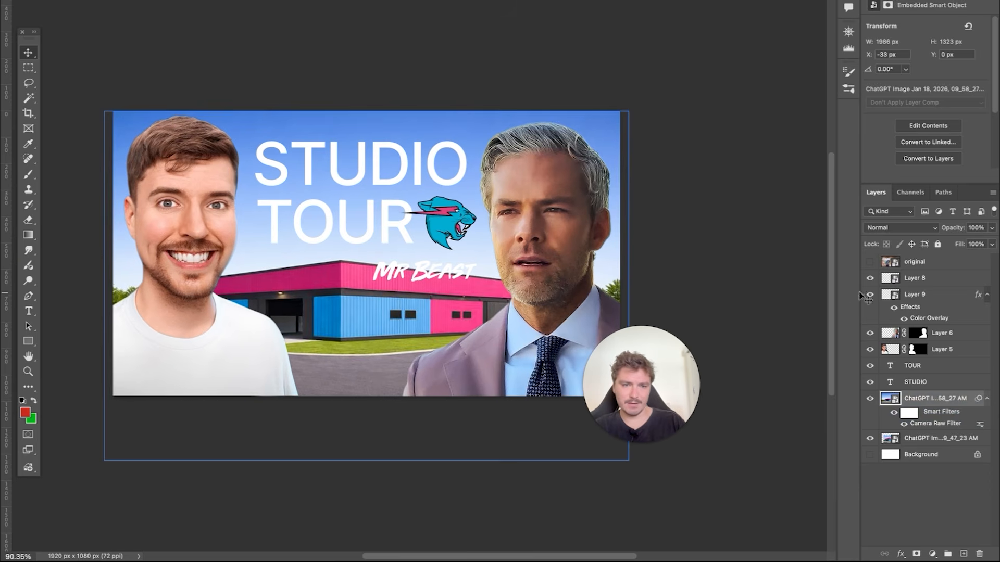
left_click(944, 295)
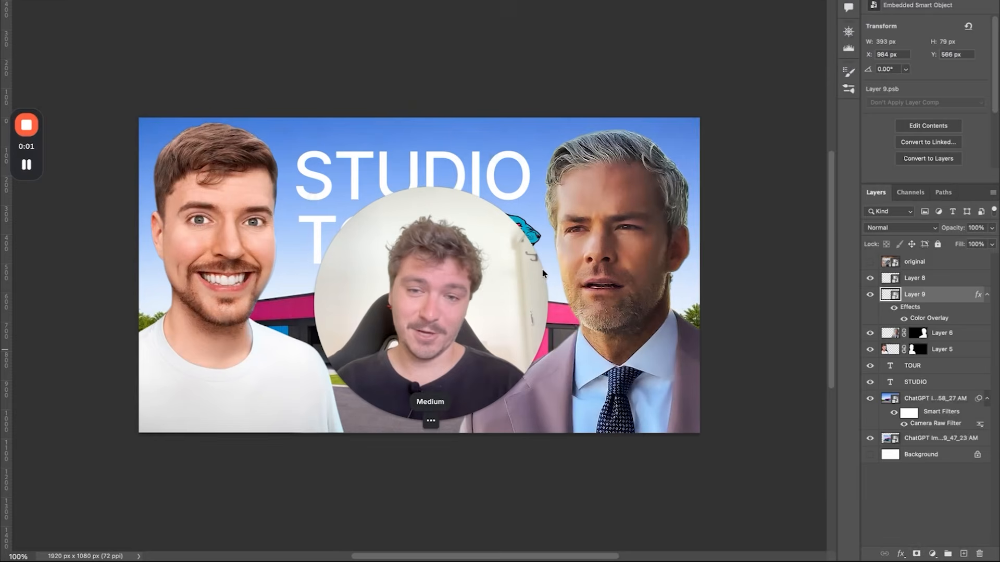
left_click(686, 68)
left_click_drag(430, 276, 608, 316)
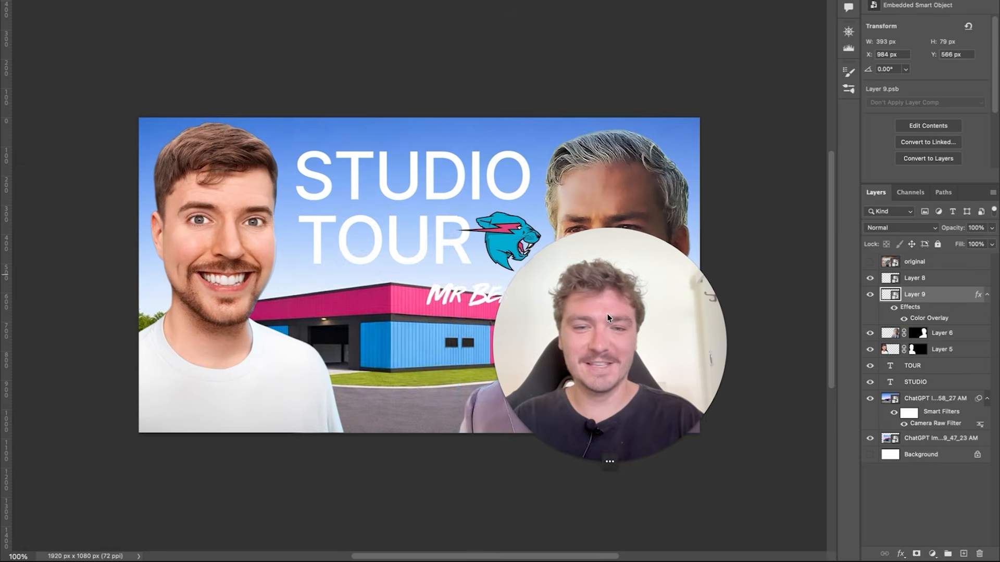
left_click(507, 158)
scroll(322, 163, "down", 3)
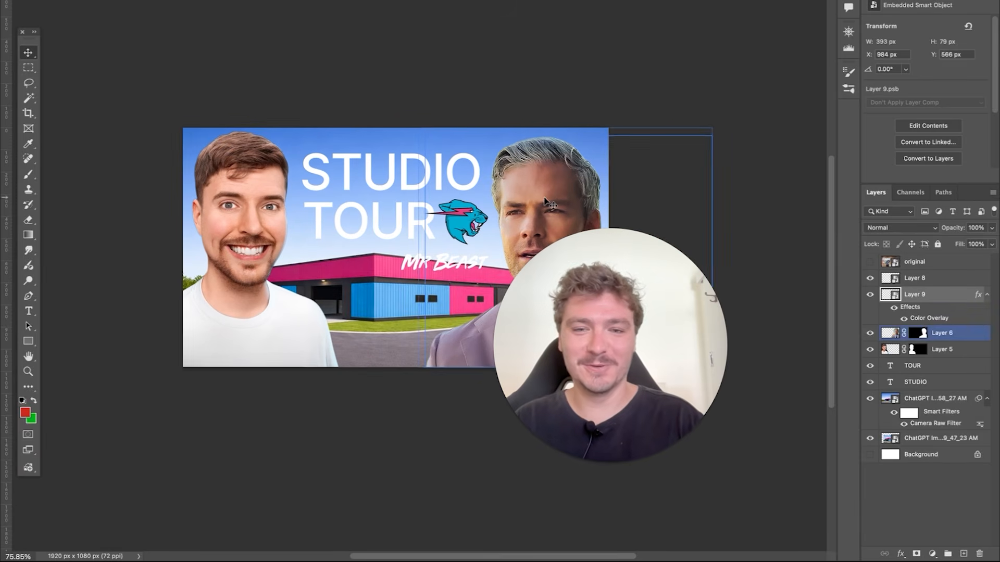
left_click(617, 313)
left_click(608, 476)
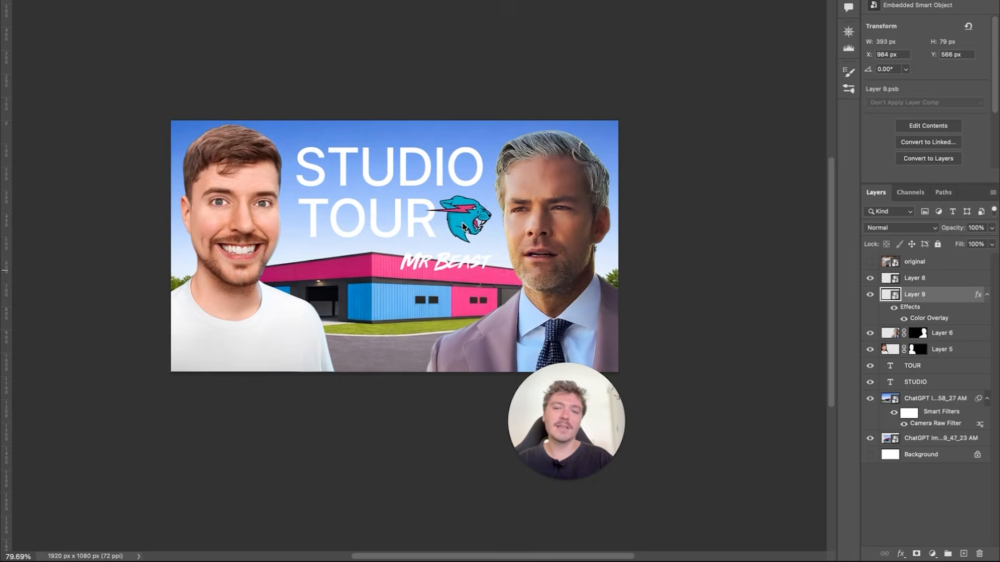
Enlarge the Mr Beast wordmark on the warehouse roofline to about 476 by 96 px.
scroll(521, 287, "up", 4)
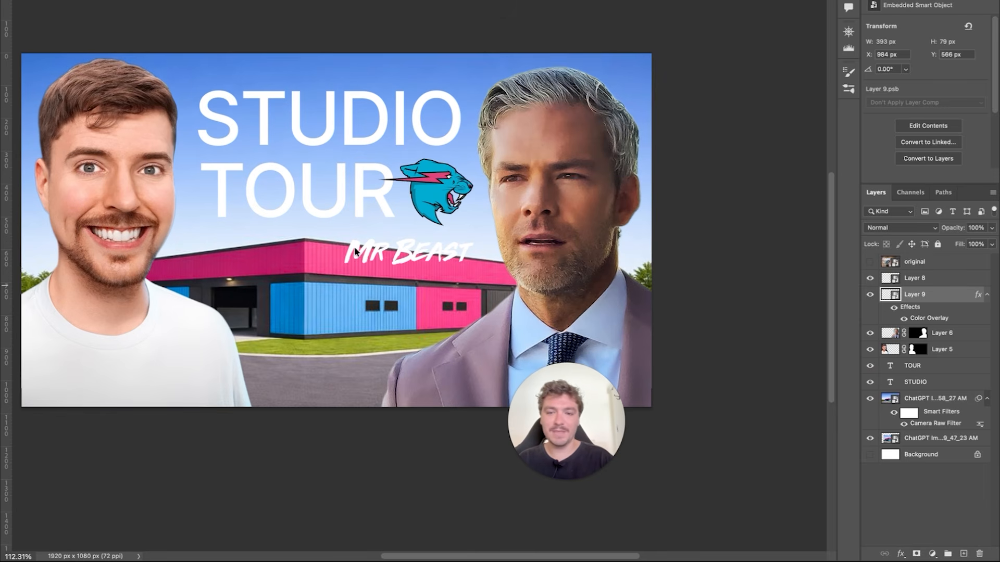
left_click(937, 300)
key("super+t")
left_click_drag(475, 270, 539, 234)
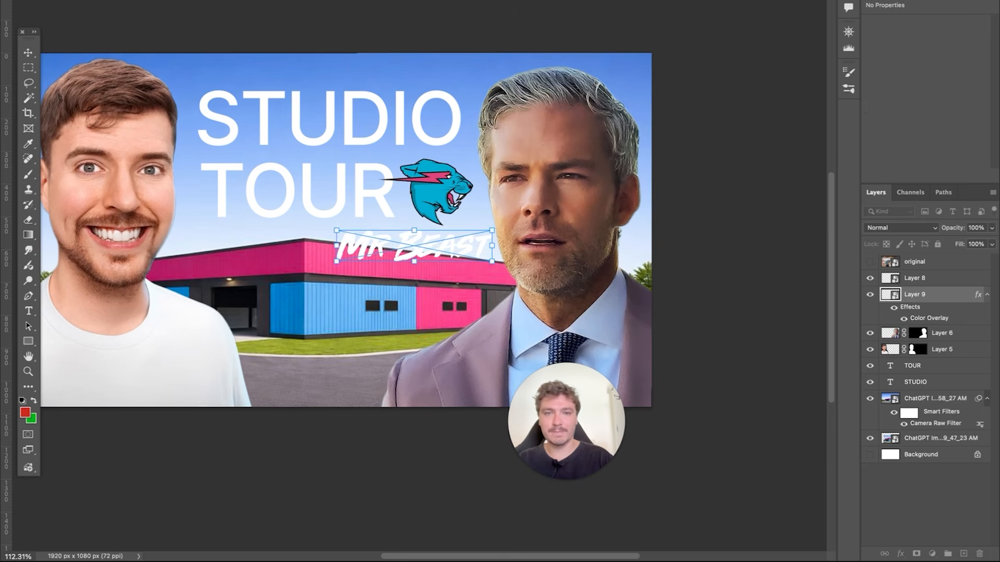
key("Return")
Distort the Mr Beast wordmark to match the warehouse roofline's perspective, at about 480 by 118 px and tilted 4.20°.
scroll(451, 269, "up", 5)
left_click_drag(444, 245, 428, 245)
left_click(127, 0)
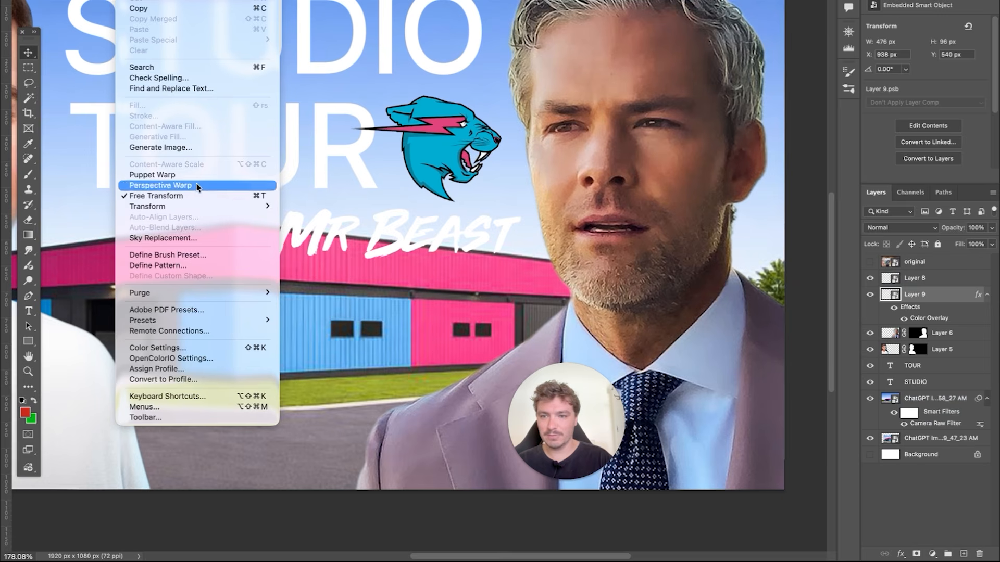
mouse_move(206, 210)
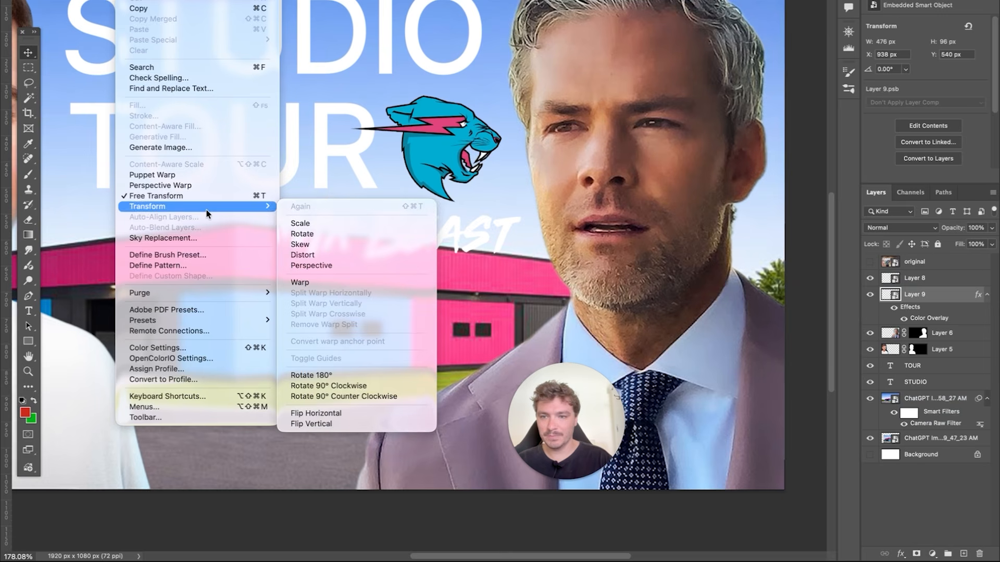
left_click(322, 255)
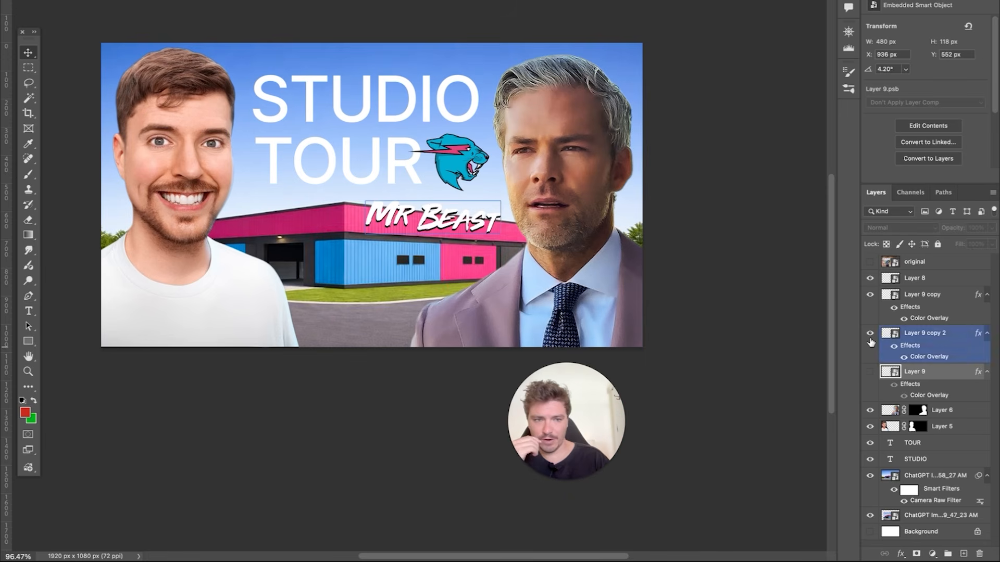
Show the bottom Mr Beast wordmark layer behind its copies and nudge it left to X 931 px to thicken the lettering's black edge.
left_click(870, 338)
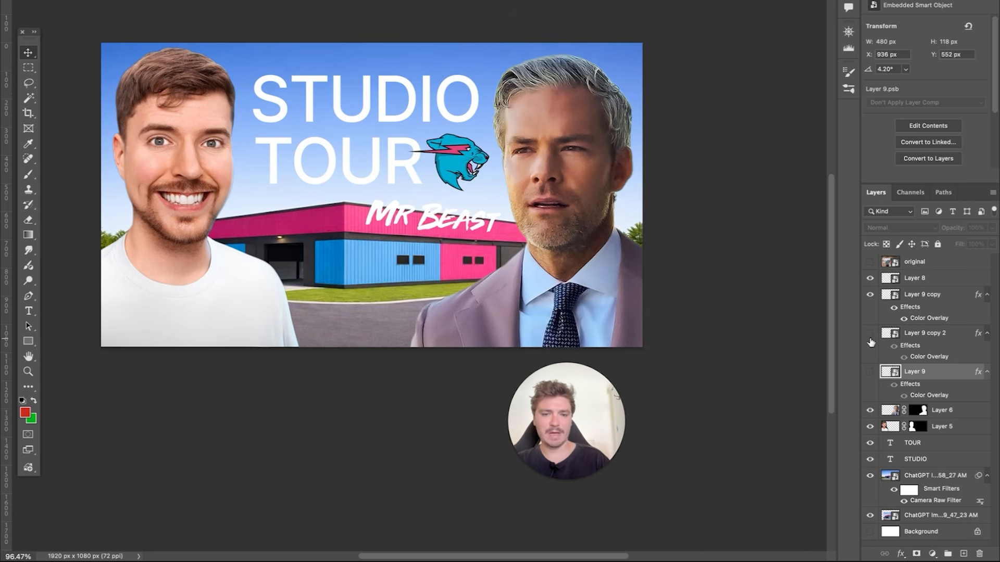
left_click(870, 372)
left_click(431, 233)
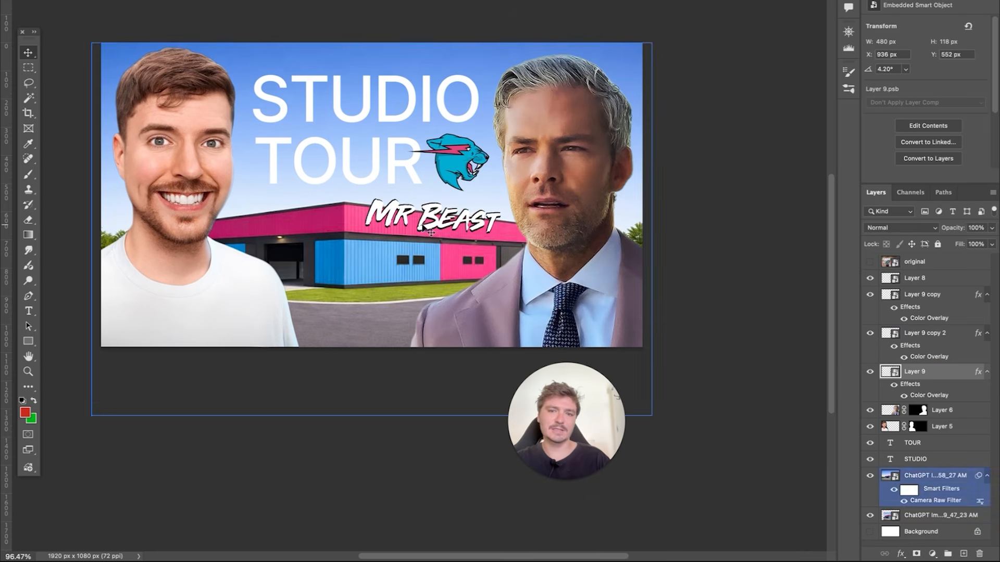
key("Left")
key("Left")
key("Left")
key("Left")
key("Left")
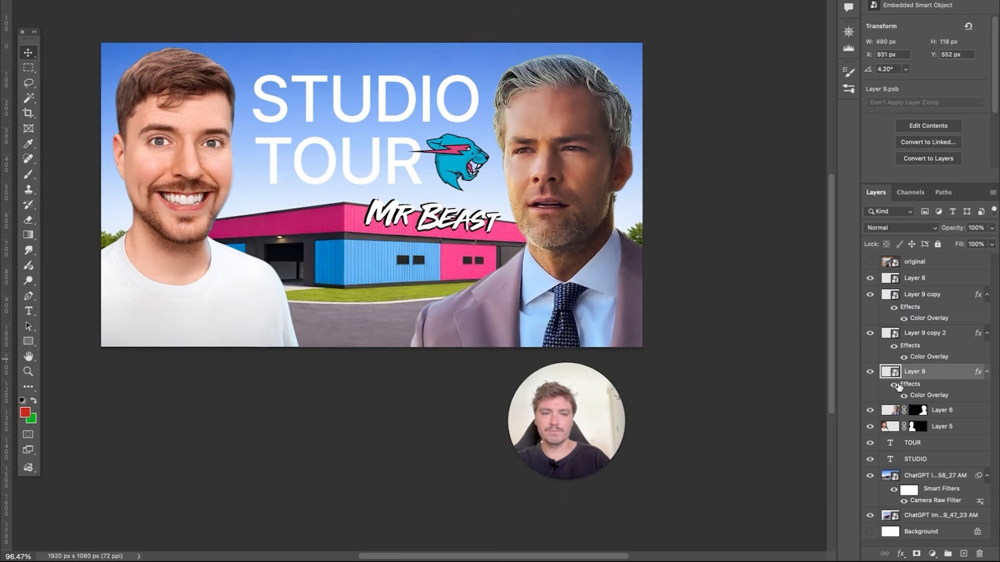
Select the sky in the upper warehouse image with the Magic Wand and hide it with a layer mask.
left_click(932, 475)
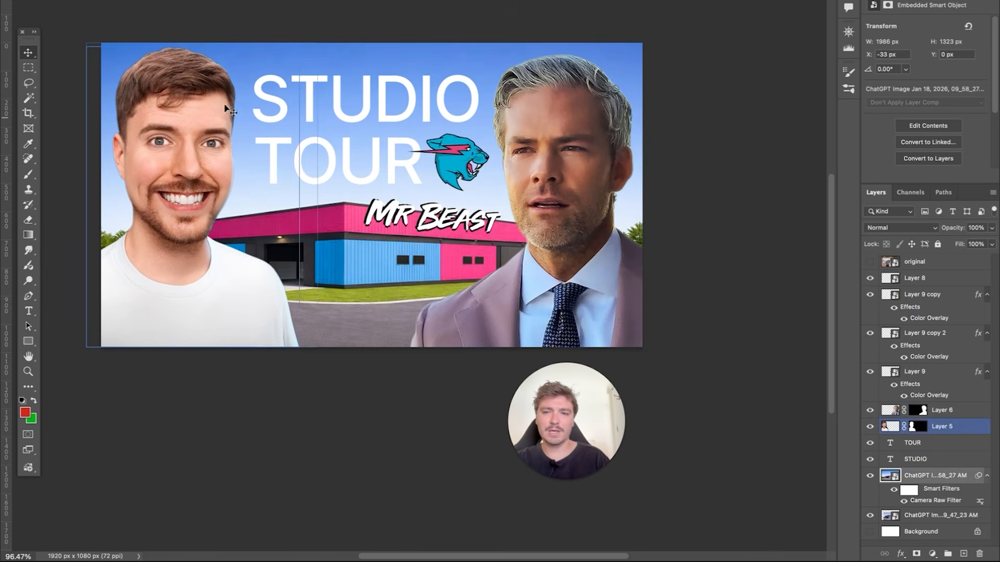
left_click(270, 143)
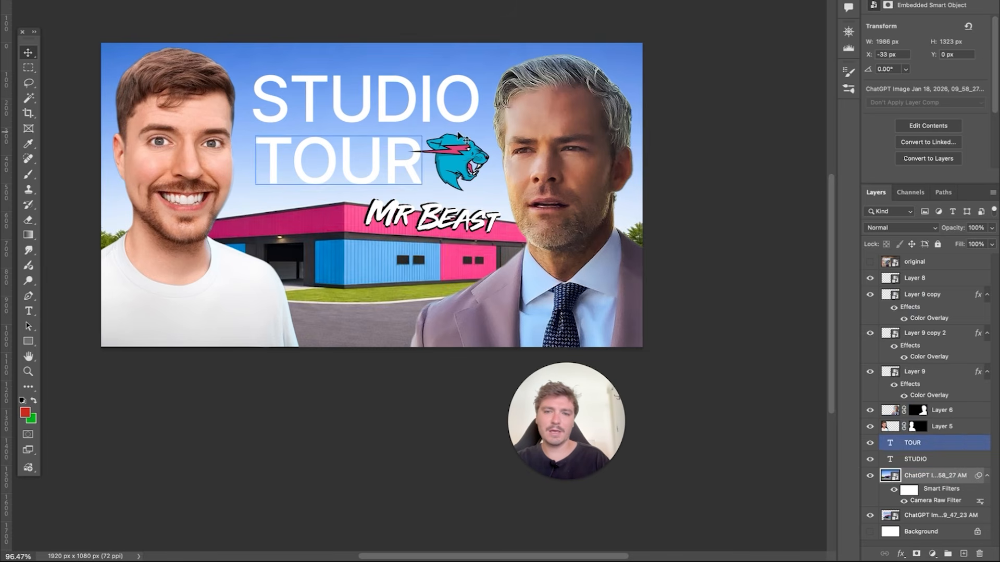
left_click(29, 97)
left_click(917, 554)
left_click(421, 154)
key("Delete")
key("ctrl+d")
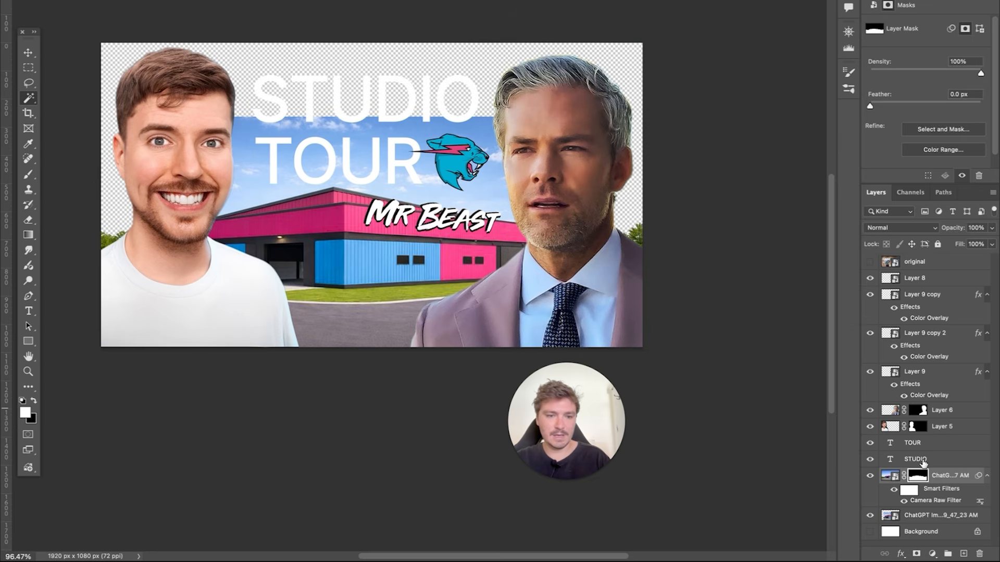
Delete the lower warehouse image layer and fill its place with a vertical light-blue preset gradient as the sky.
left_click(891, 520)
key("Delete")
left_click(964, 554)
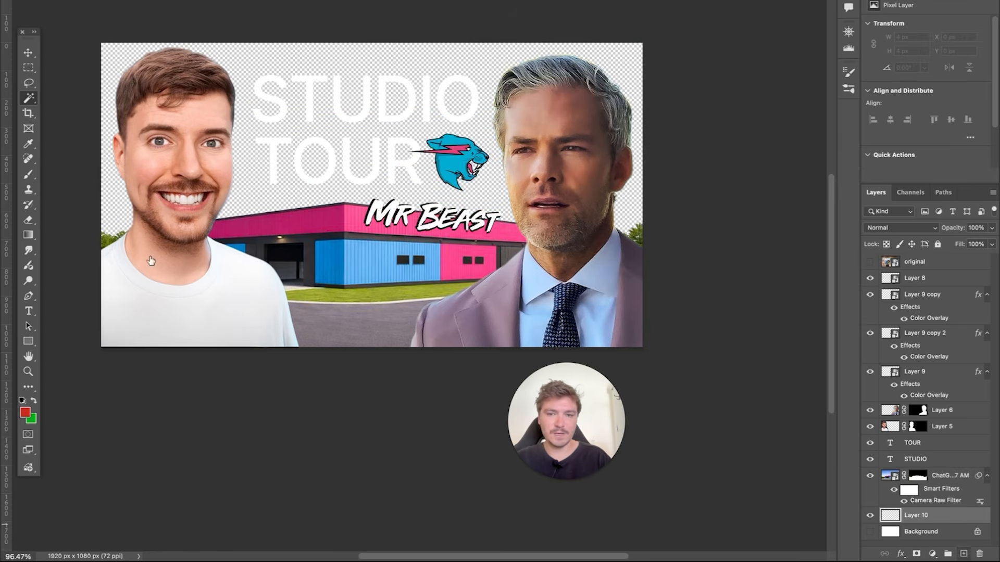
left_click(29, 235)
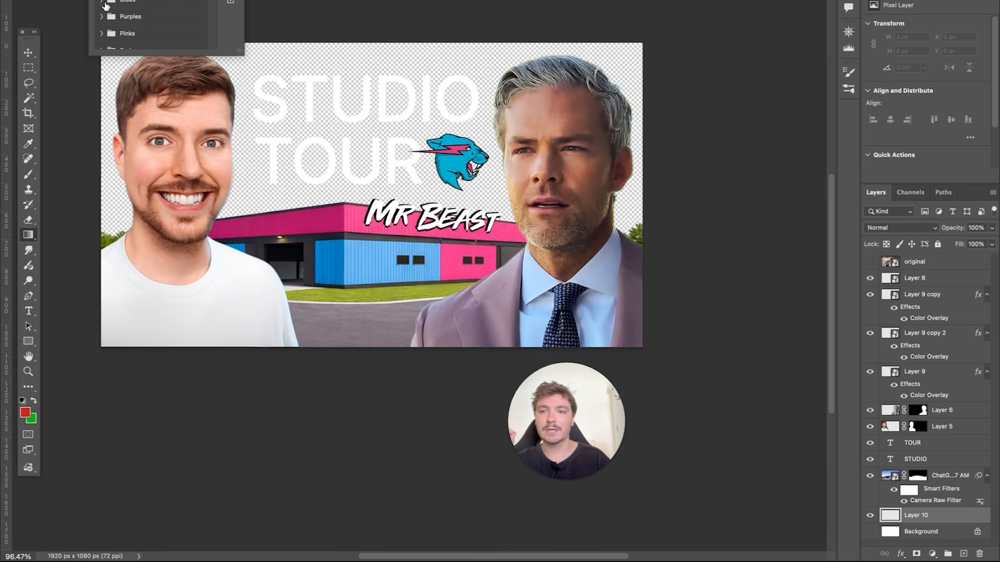
left_click(102, 2)
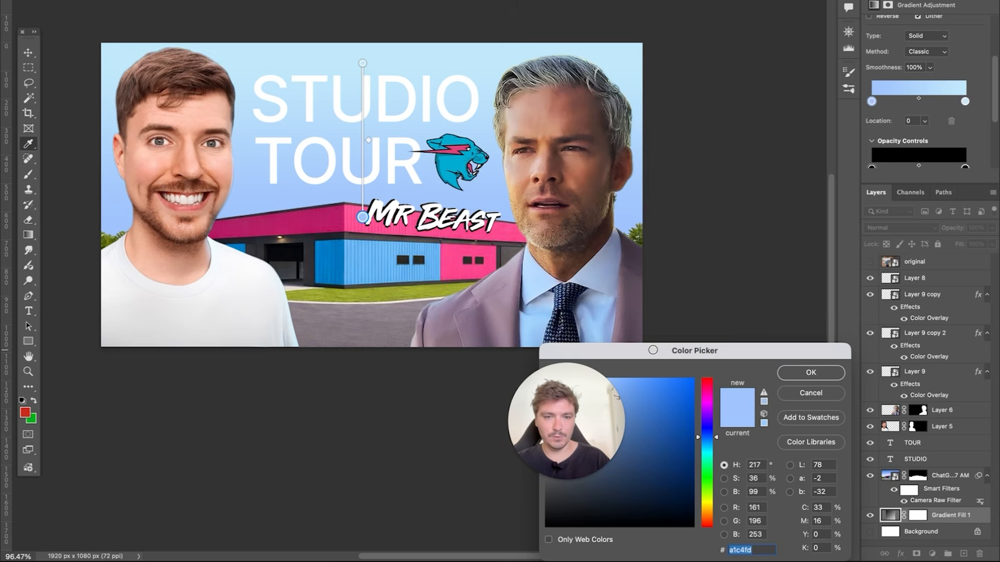
Set both color stops of the sky gradient to 00a2ff.
left_click_drag(653, 350, 644, 158)
type("00a2ff")
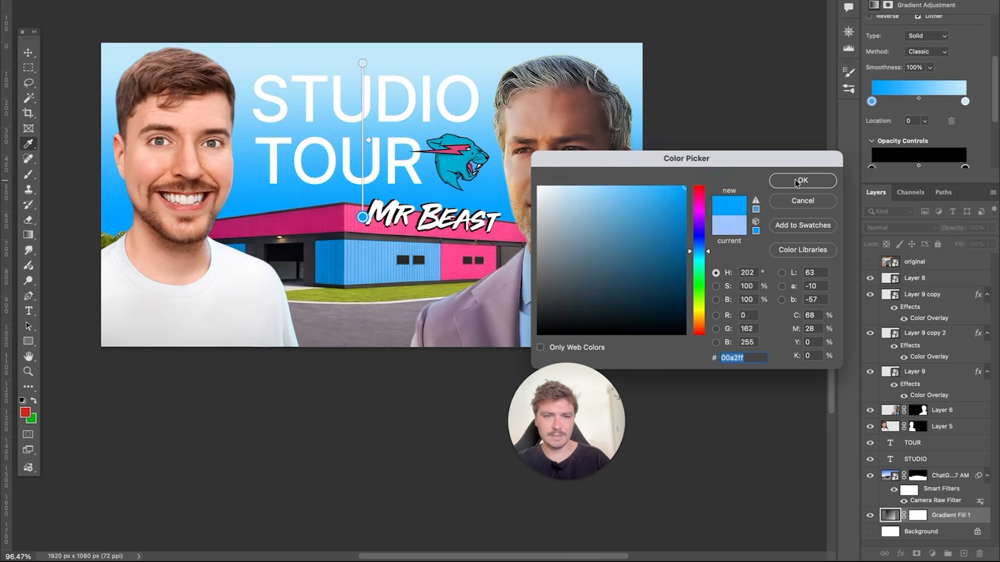
left_click(796, 182)
double_click(966, 102)
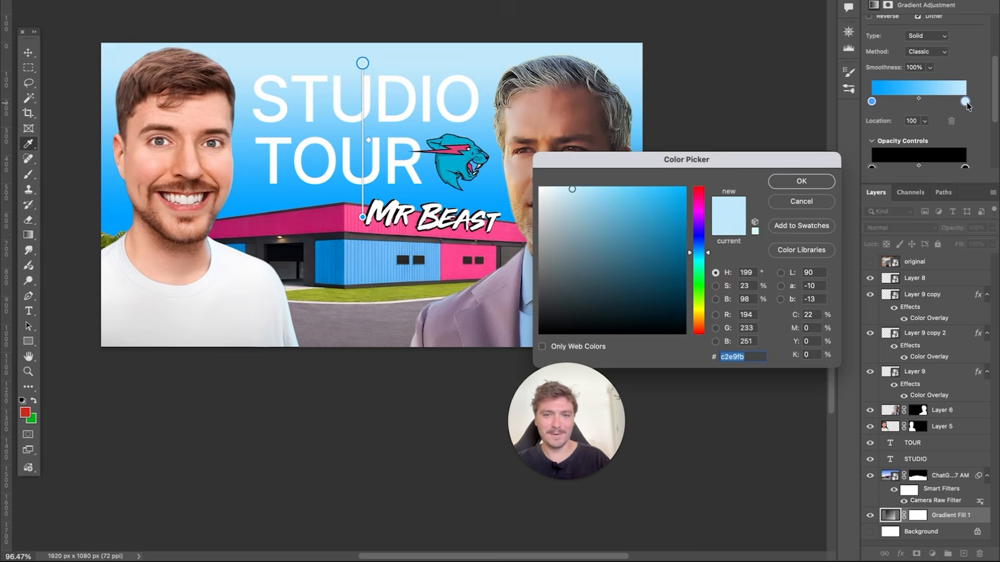
type("00a2ff")
left_click(817, 183)
Lighten the sky gradient's color stop at location 0, first to 36b6ff and then to a slightly paler blue.
double_click(871, 102)
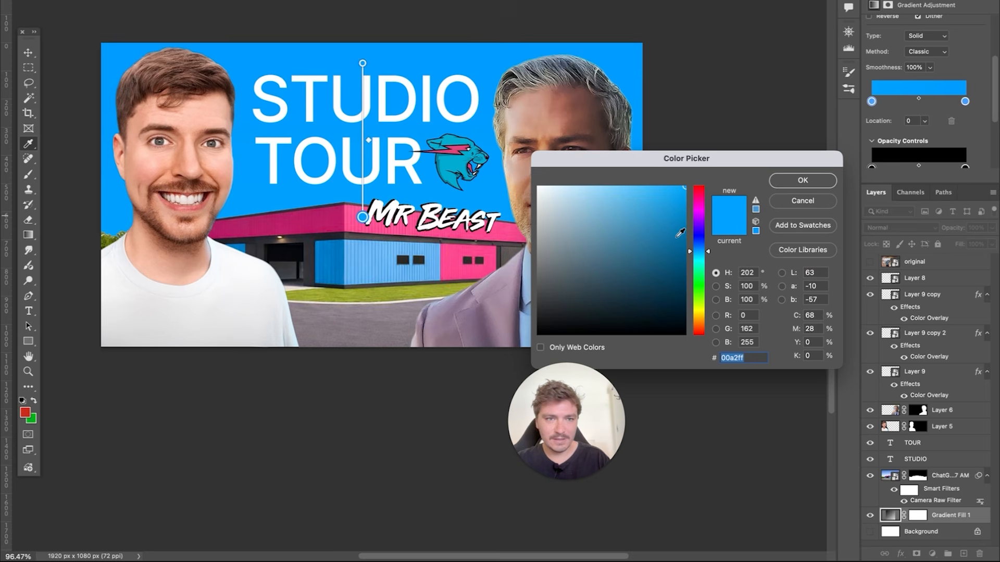
left_click_drag(657, 196, 655, 186)
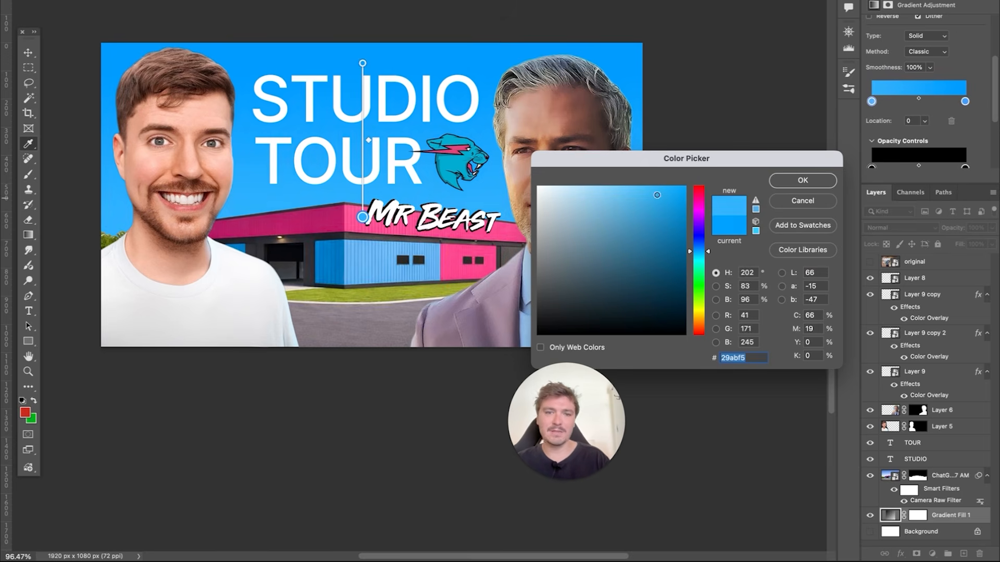
left_click(791, 183)
double_click(872, 102)
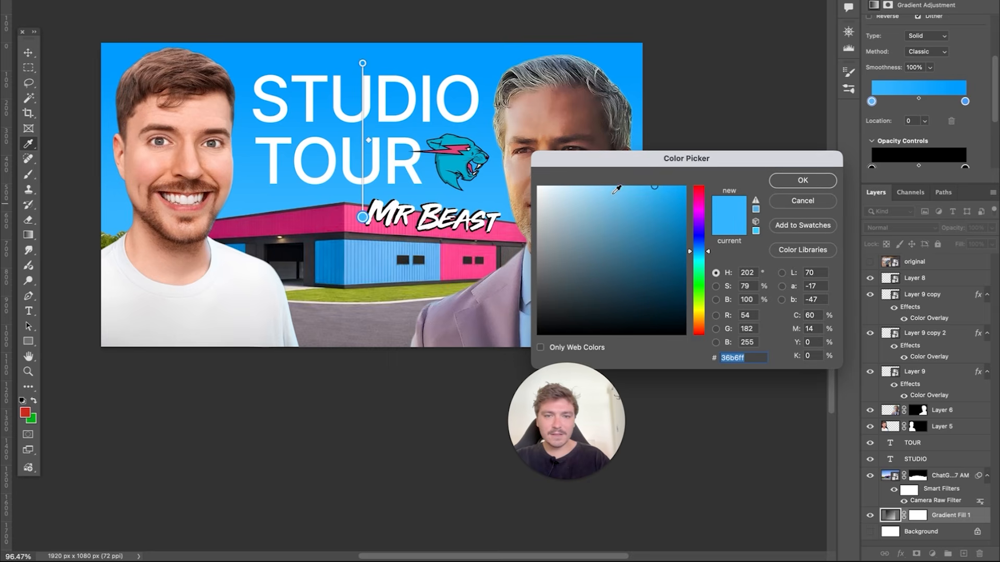
left_click_drag(639, 178, 631, 178)
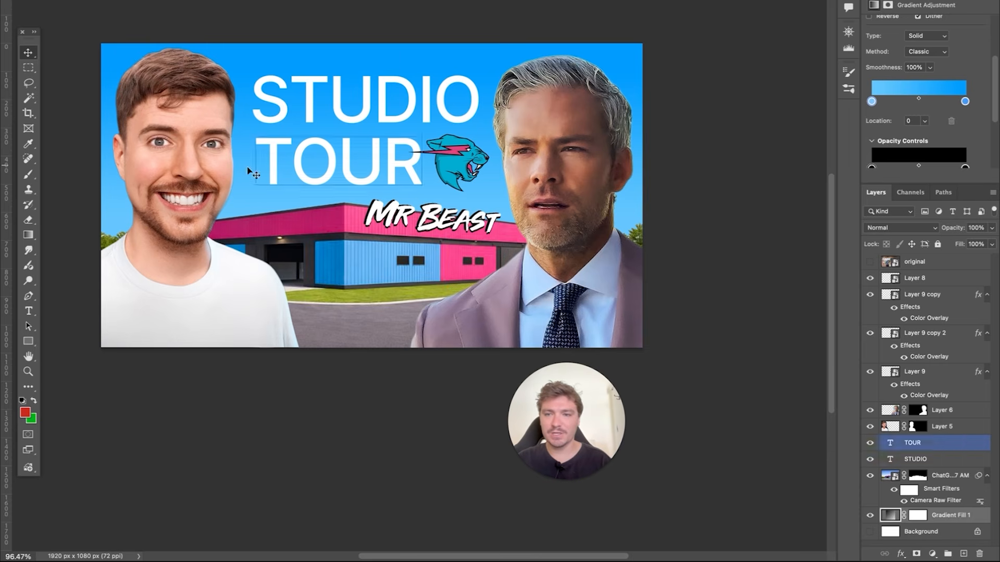
Open the Camera Raw Filter for MrBeast's portrait and raise its Sharpening.
left_click(202, 170)
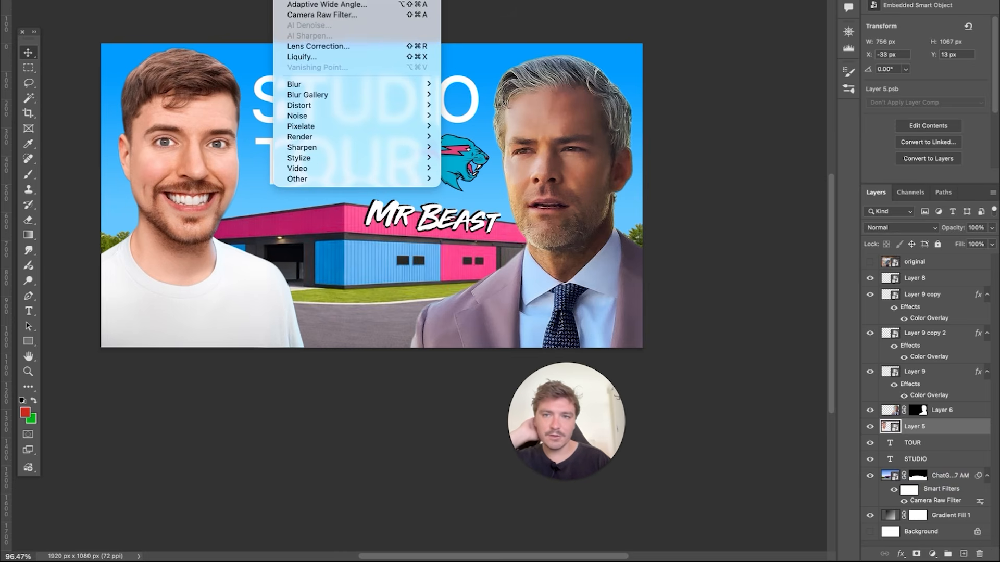
left_click(323, 14)
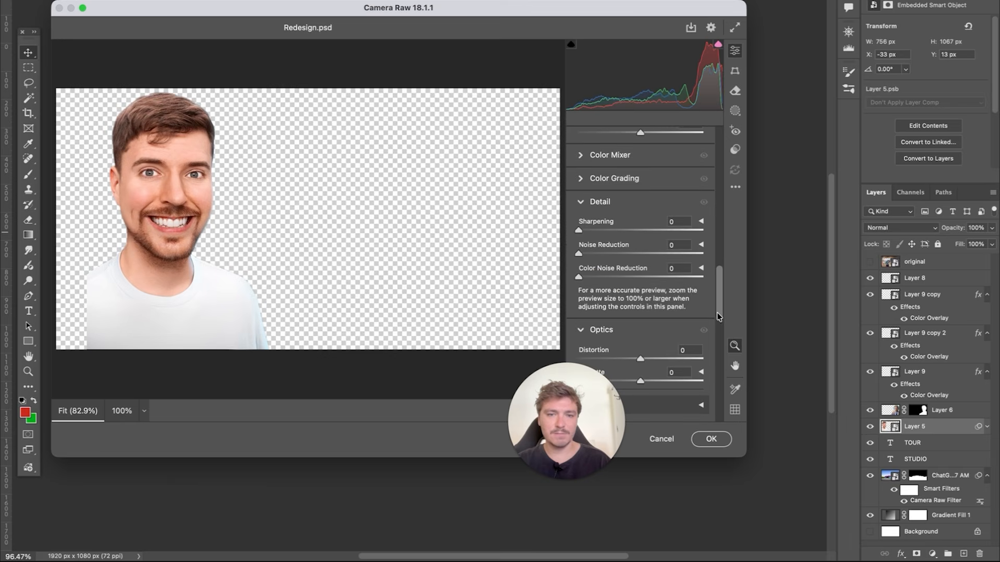
left_click(615, 231)
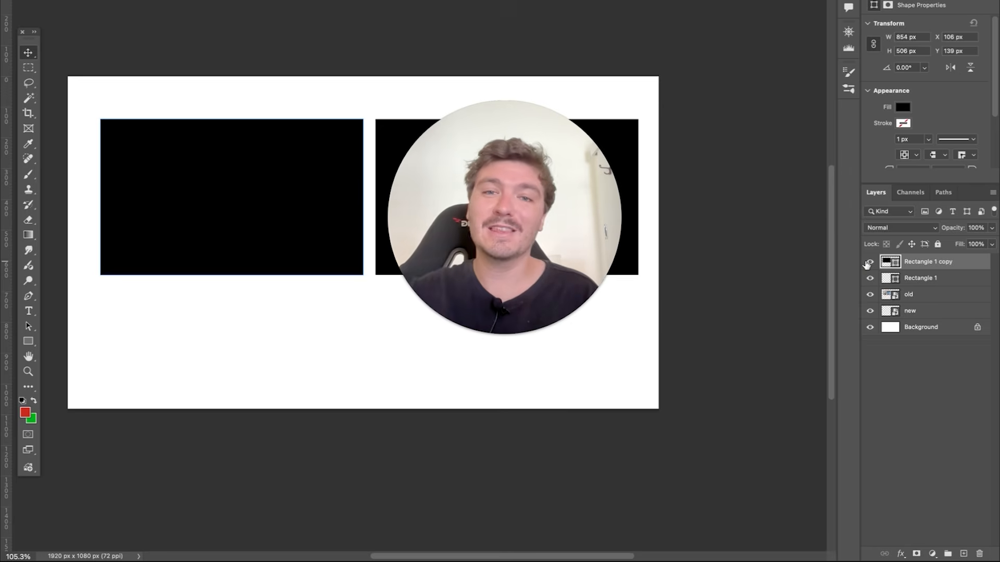
Uncover the old thumbnail and, on a new layer, brush a red circle around the standing man and an arrow pointing down toward him.
left_click(867, 263)
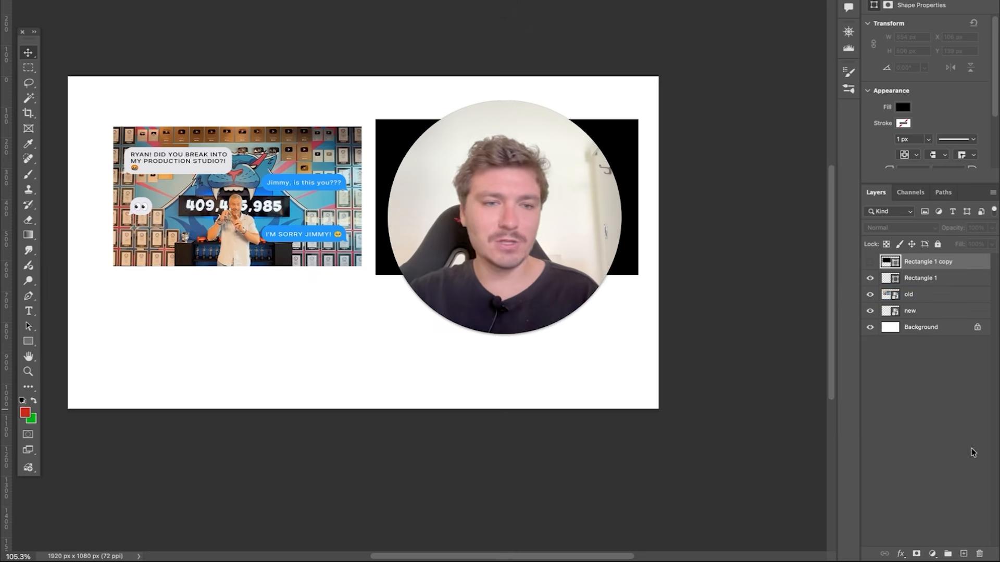
left_click(963, 554)
key("b")
mouse_move(231, 183)
left_mouse_down()
mouse_move(242, 281)
mouse_move(232, 183)
left_mouse_up()
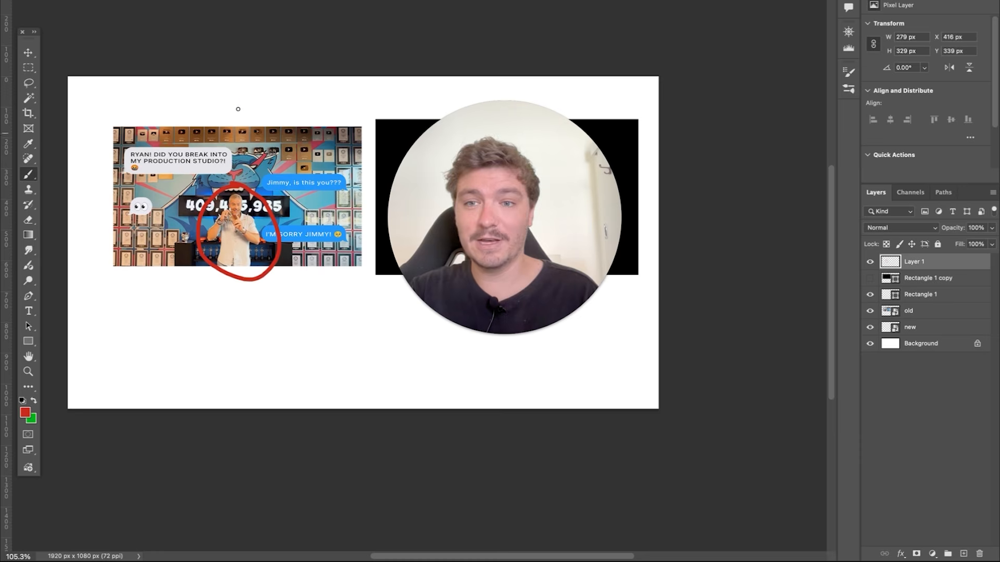
left_click_drag(236, 102, 243, 139)
left_click_drag(234, 126, 252, 125)
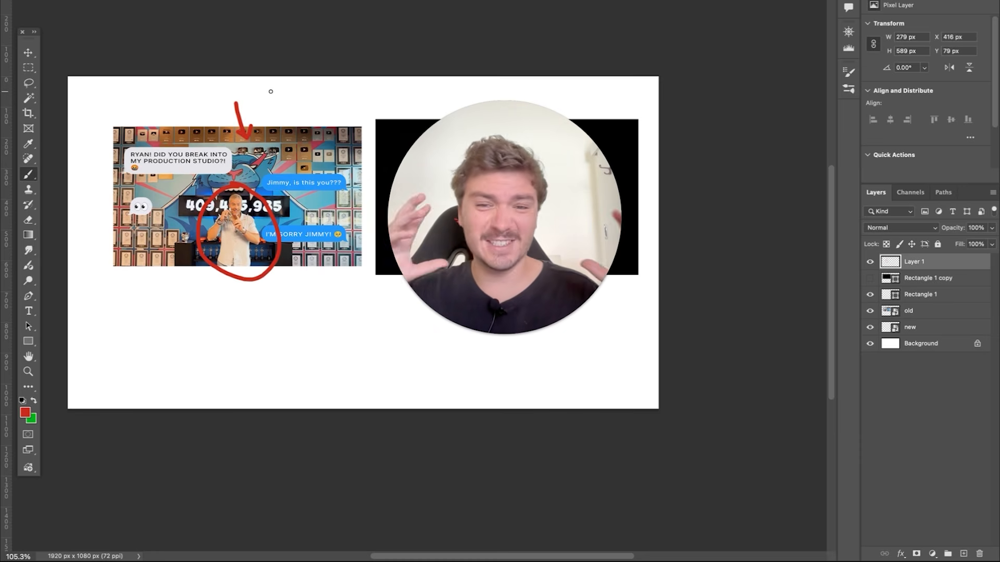